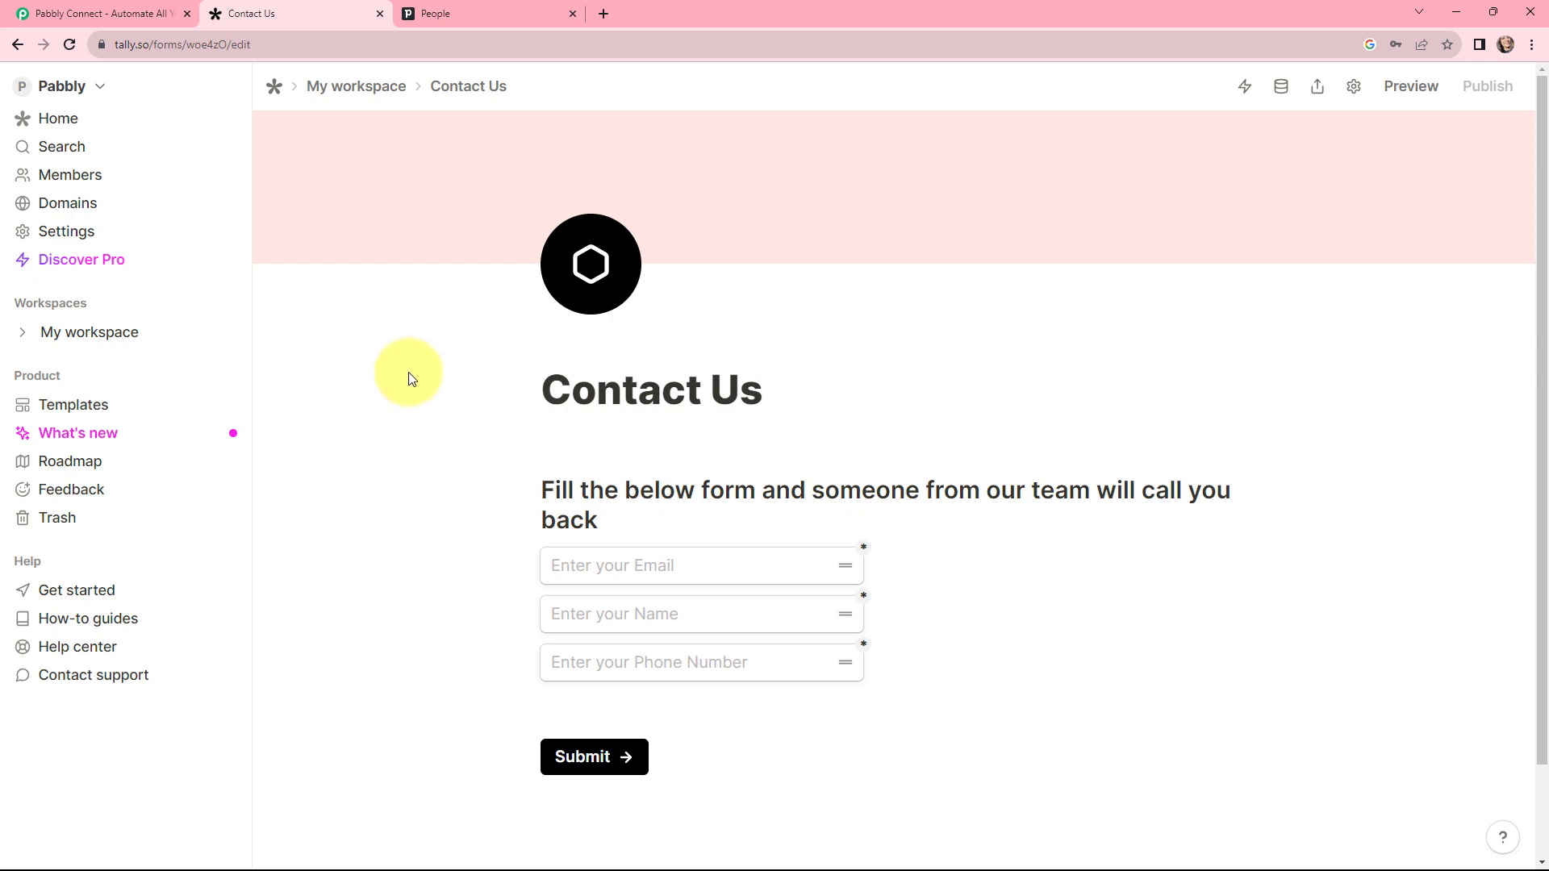
# Step: Switch to the Pabbly Connect site, sign in to the account and open the Pabbly Connect dashboard
pyautogui.click(471, 11)
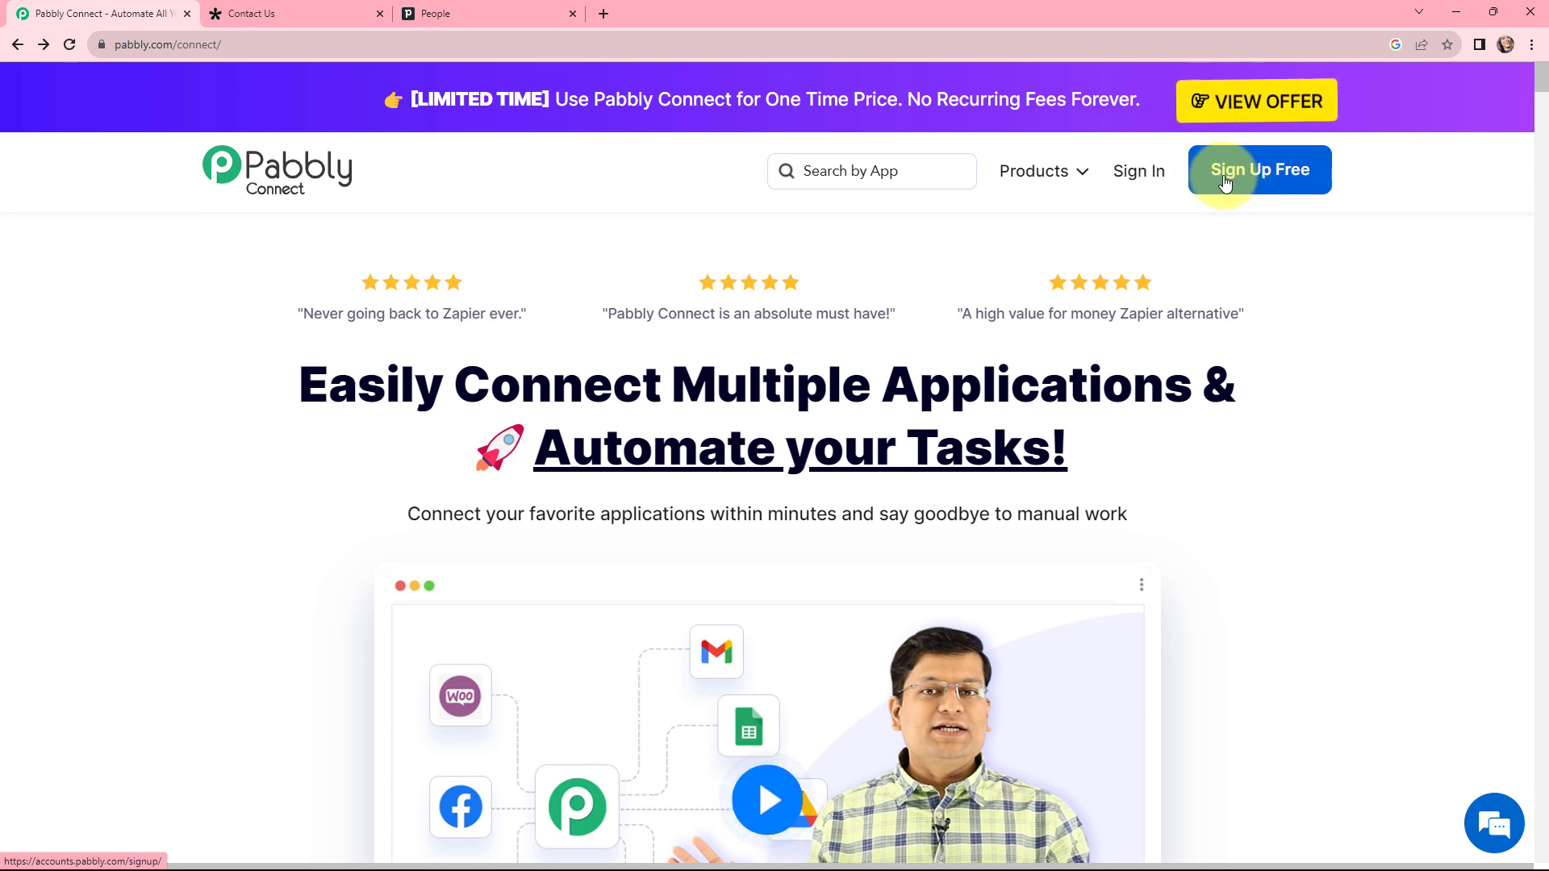
pyautogui.click(1132, 174)
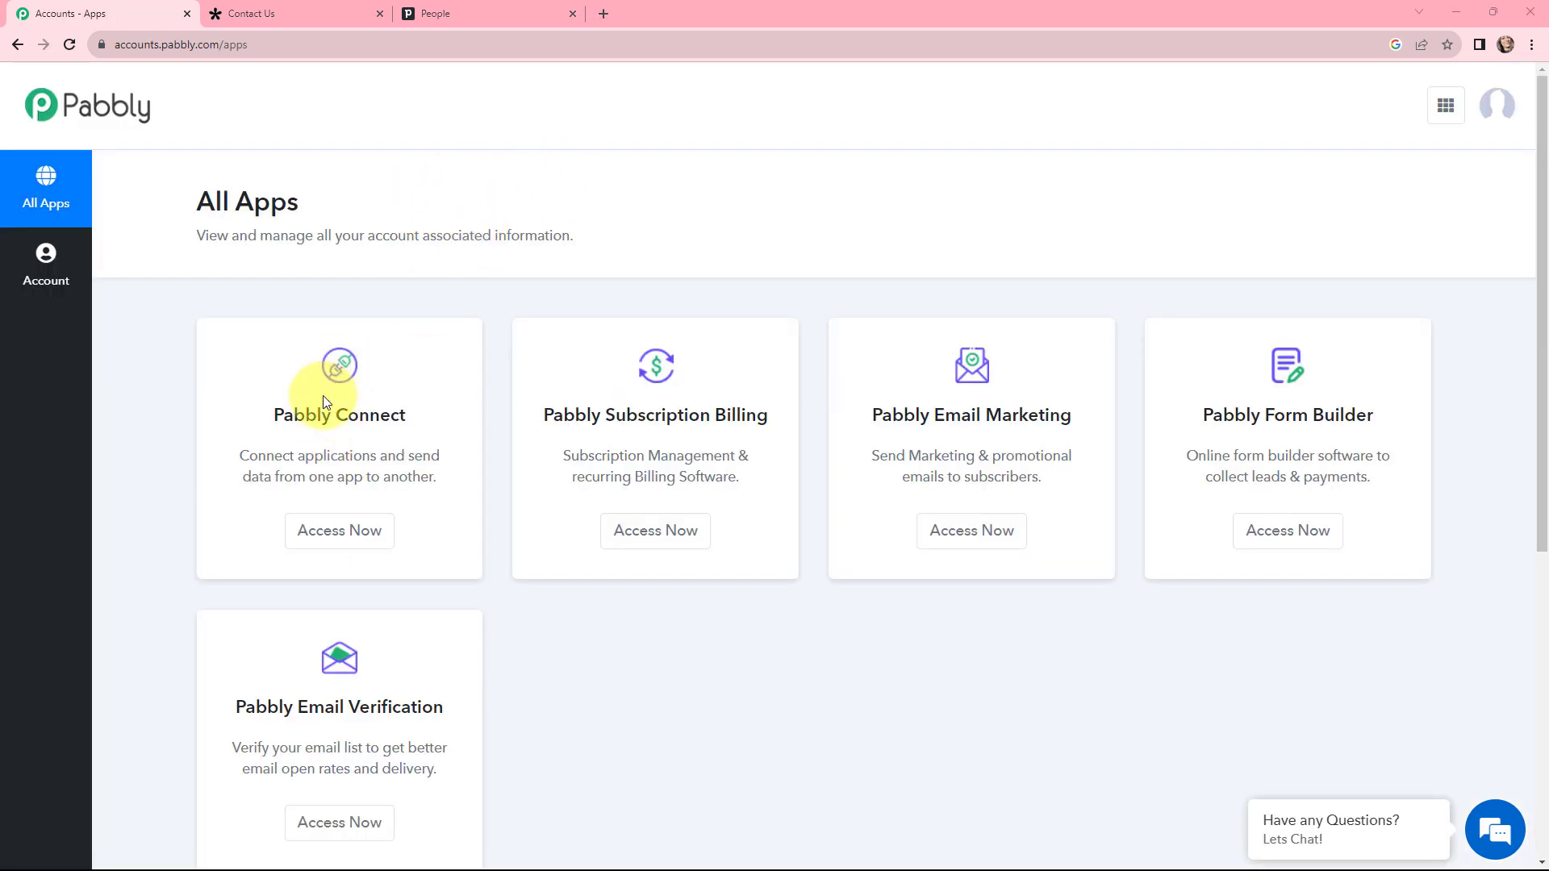
pyautogui.click(336, 532)
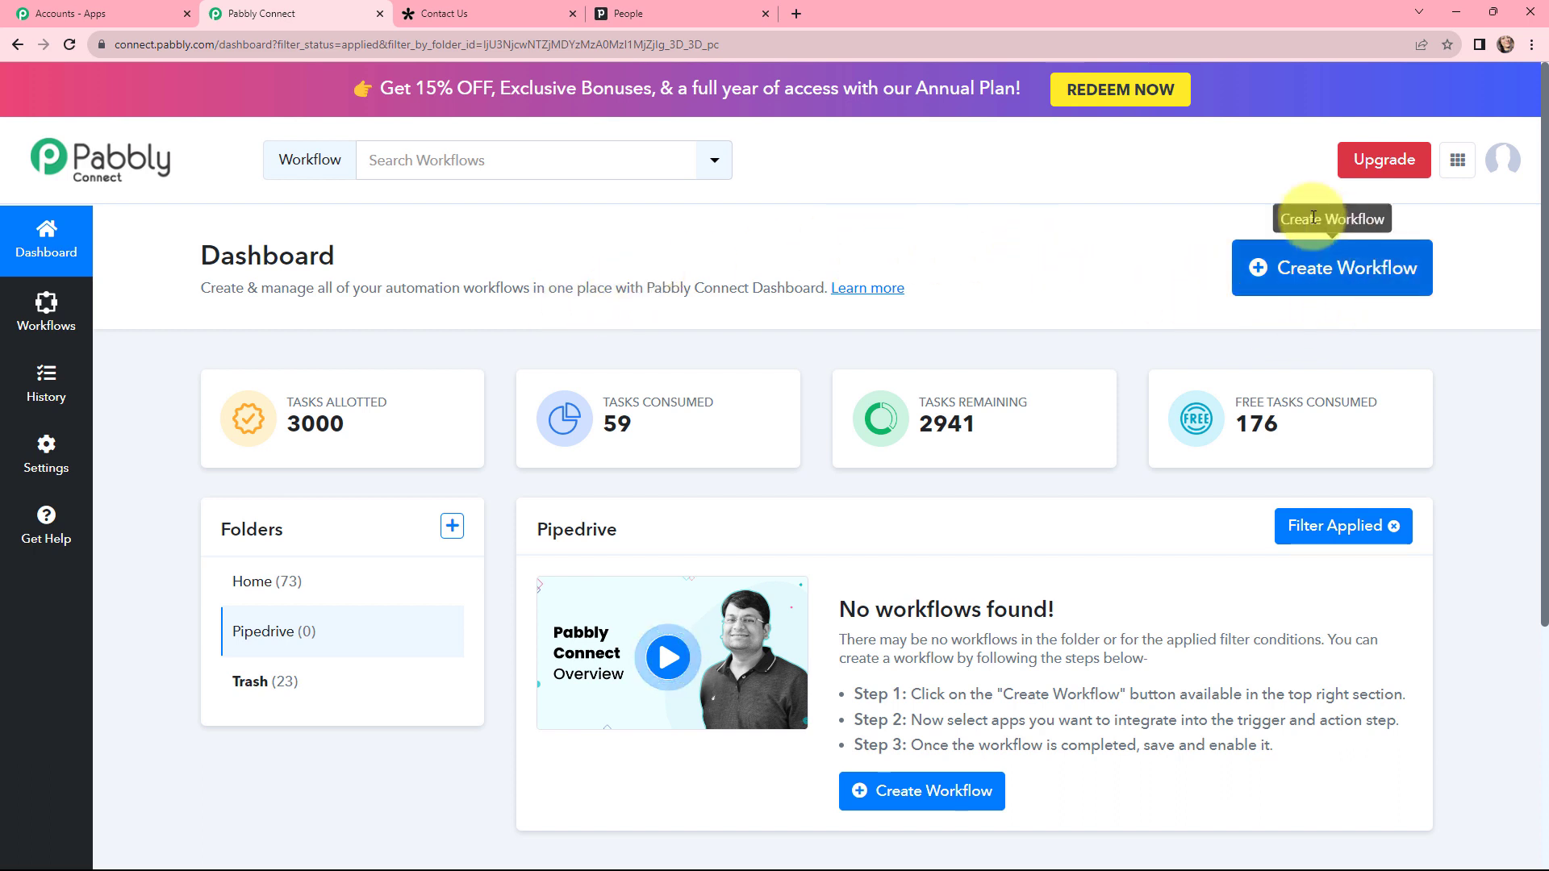
# Step: Create a workflow named "Create Pipedrive Contact from Tally Form Submission" in the Pipedrive folder
pyautogui.click(1309, 275)
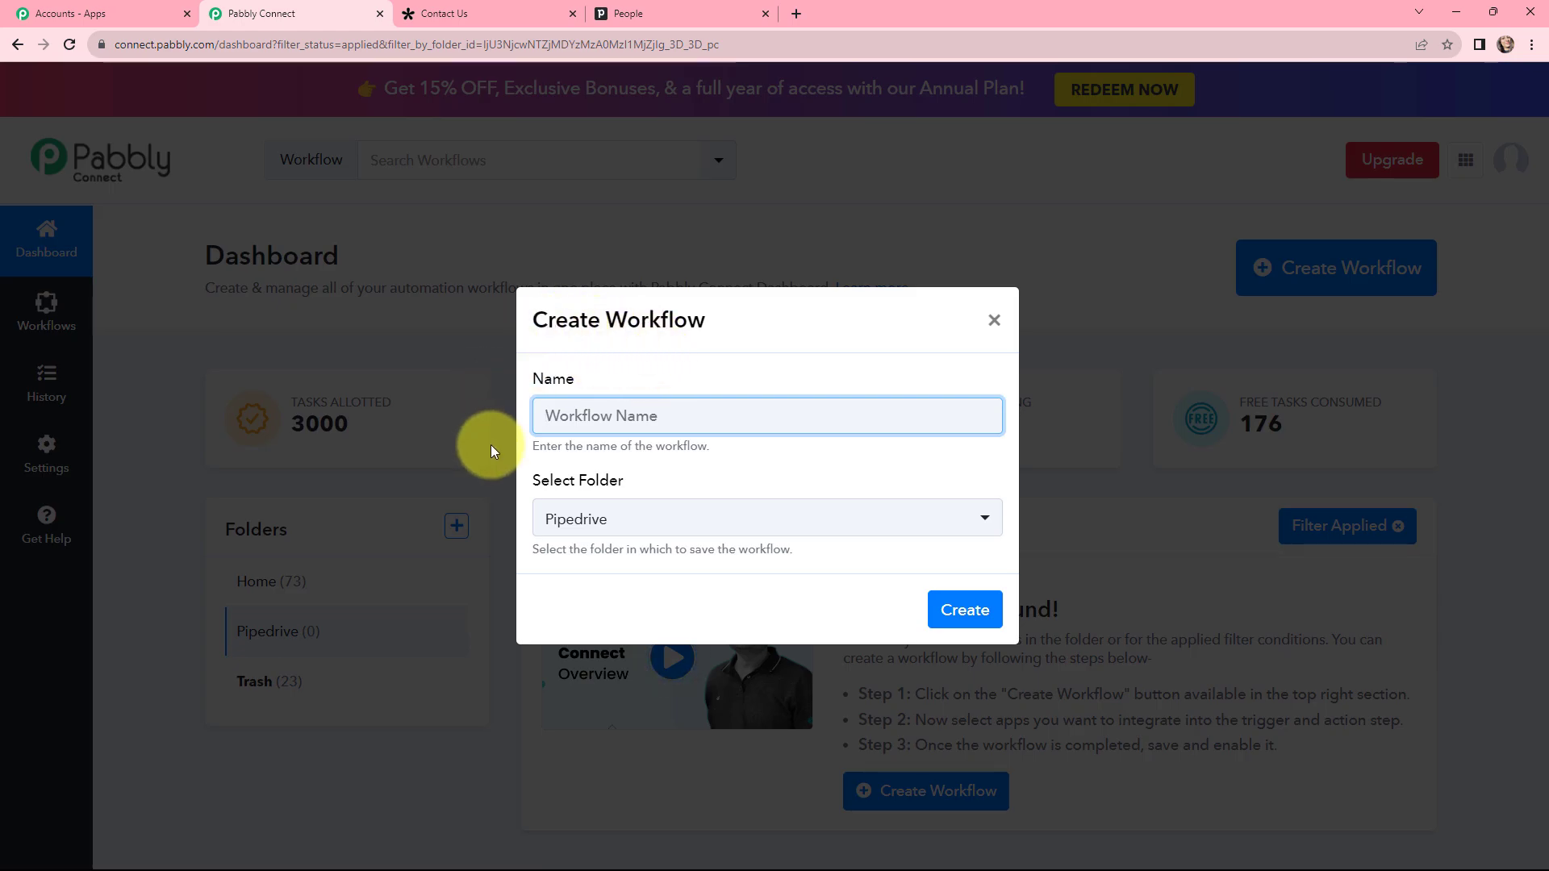
pyautogui.write('Create Pipedrive Contact from Tally Form Submission')
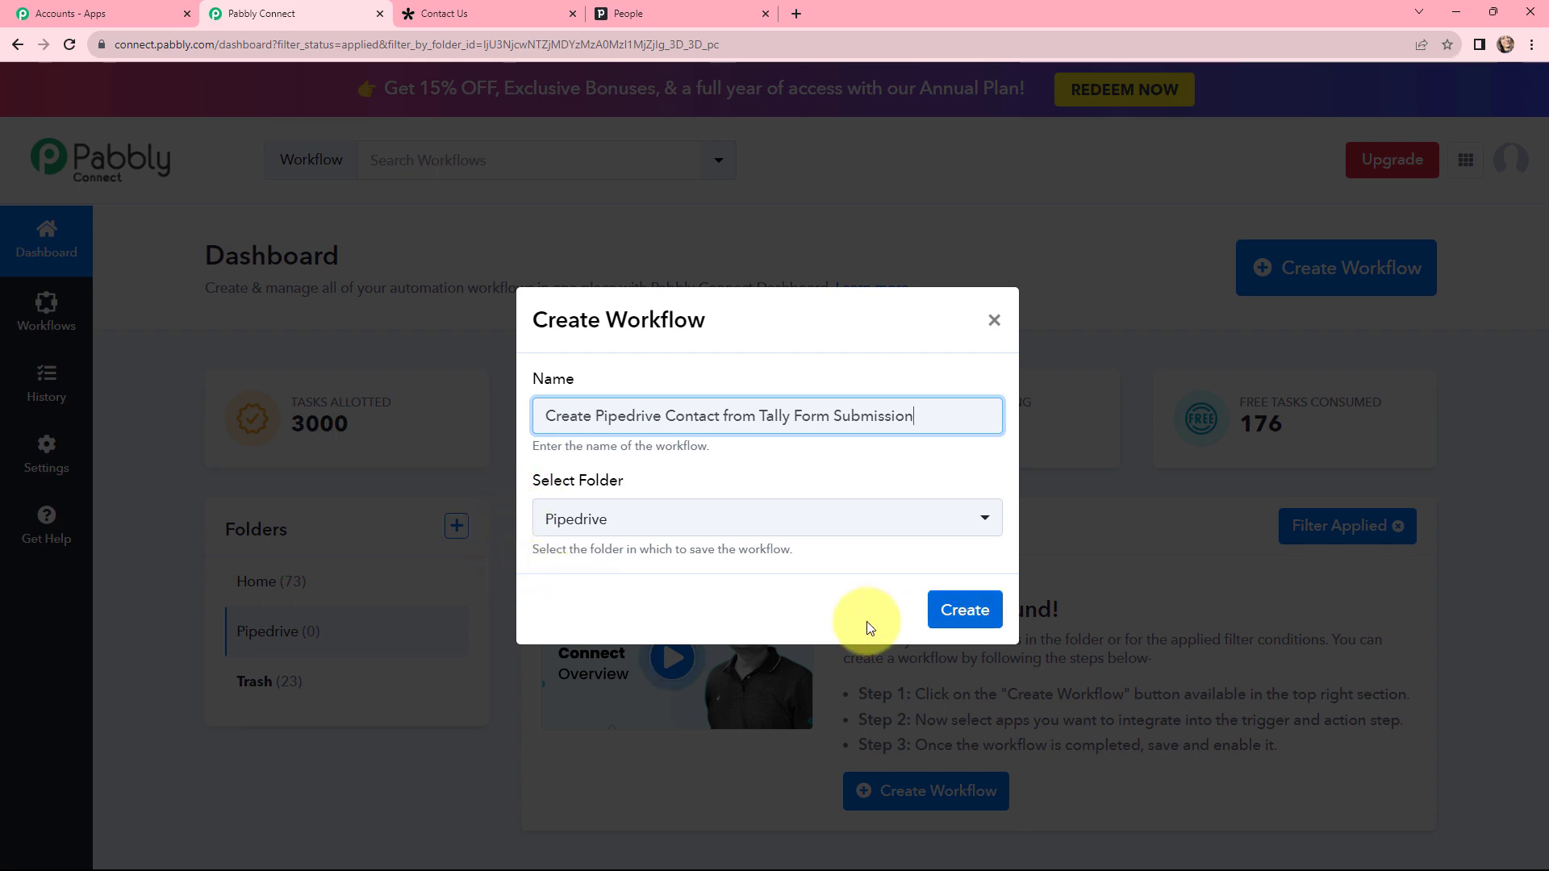
pyautogui.click(962, 613)
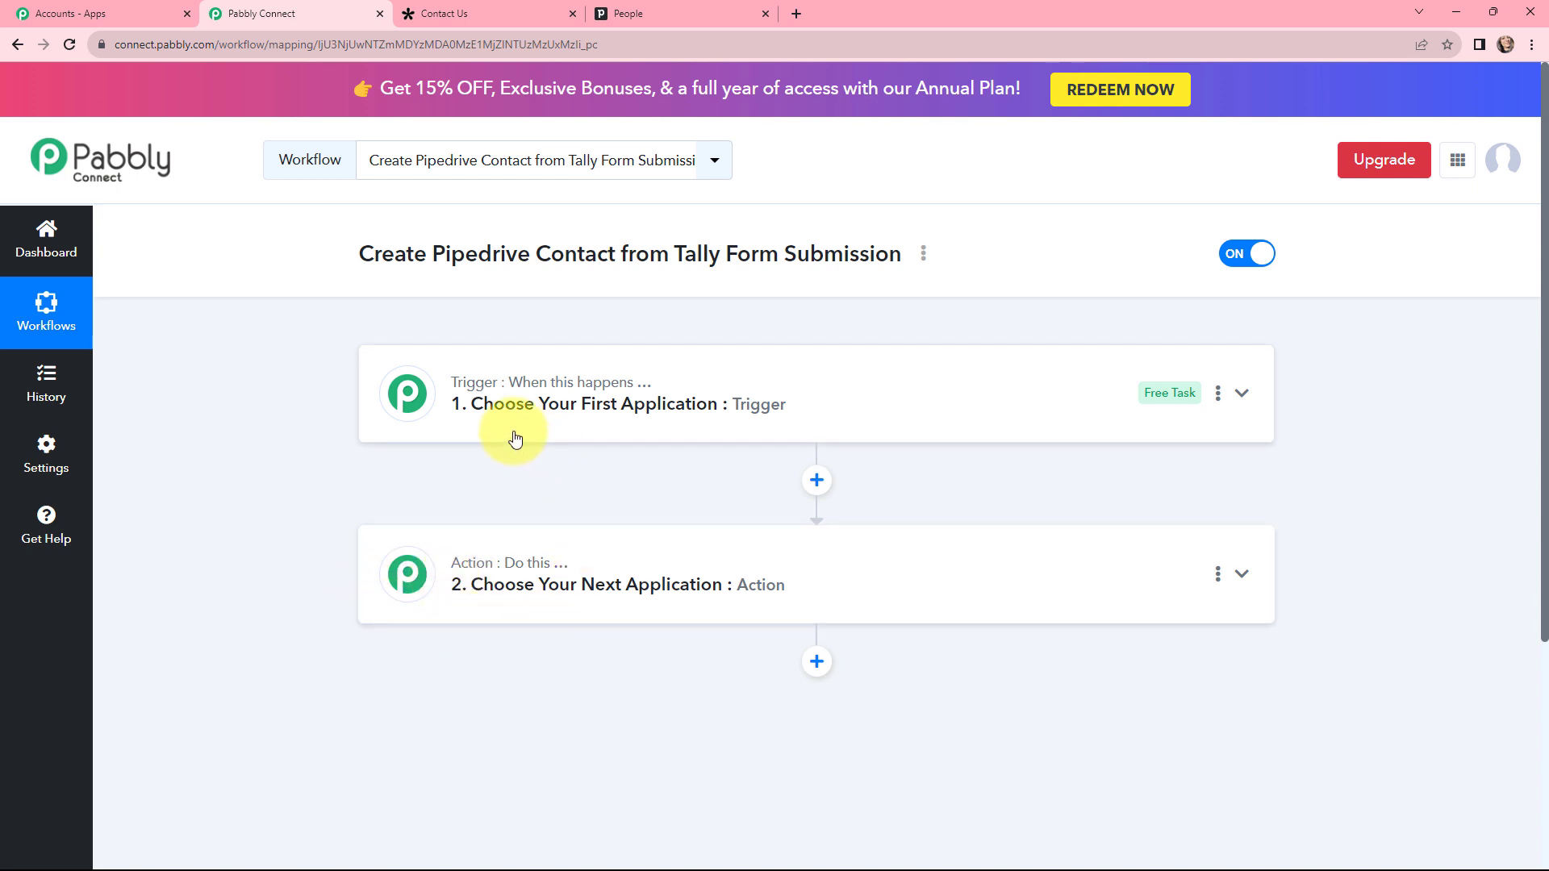
# Step: Set the workflow's trigger application to Tally with New Response as the trigger event
pyautogui.click(636, 404)
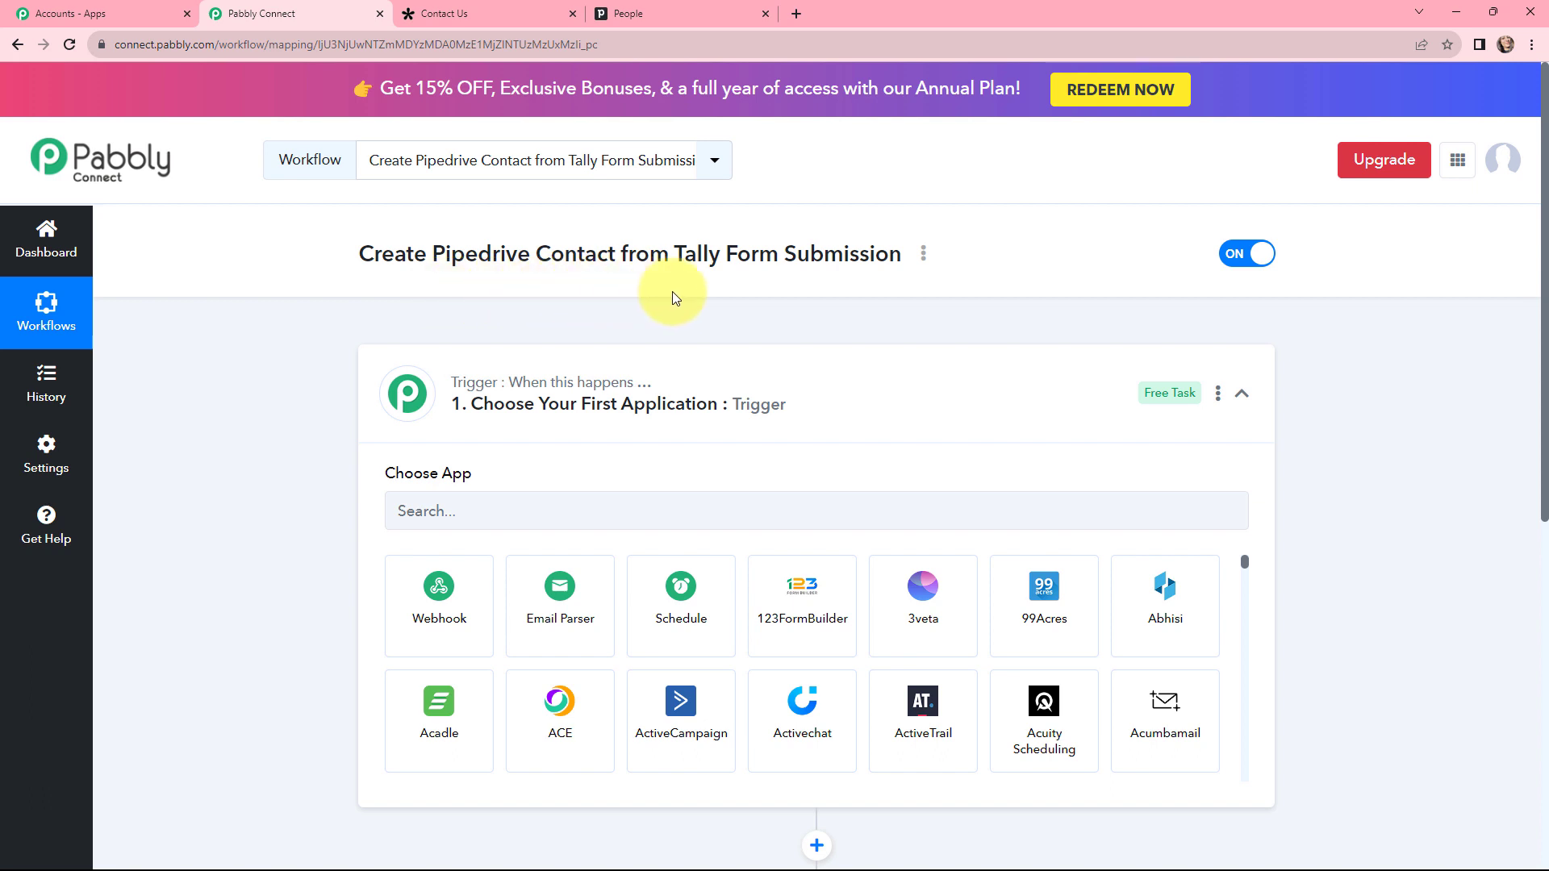
pyautogui.click(450, 507)
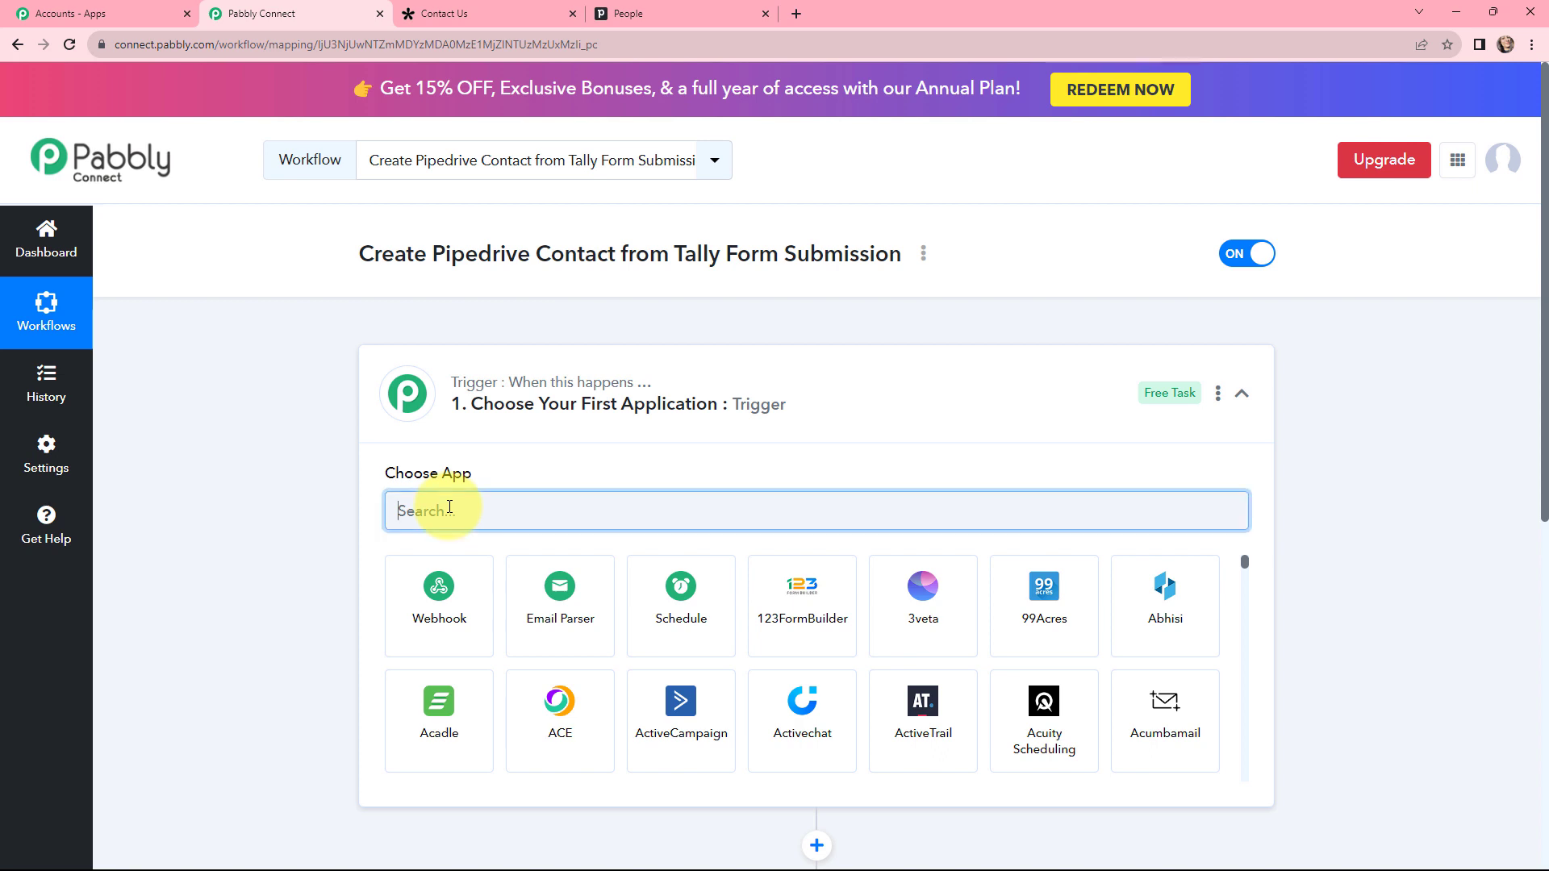
pyautogui.write('TALLY')
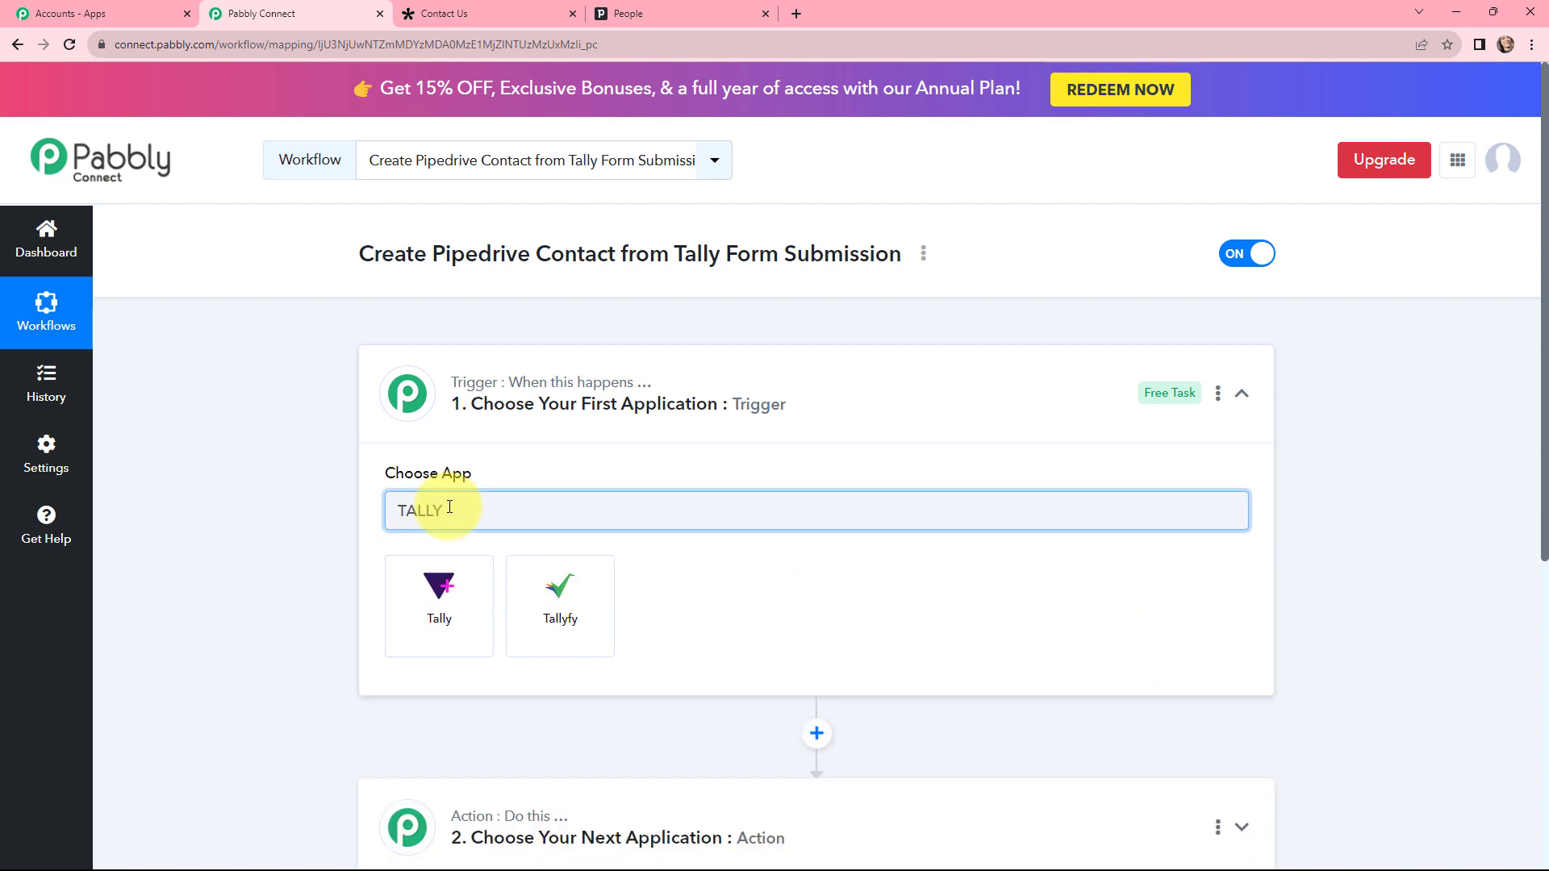
pyautogui.click(429, 592)
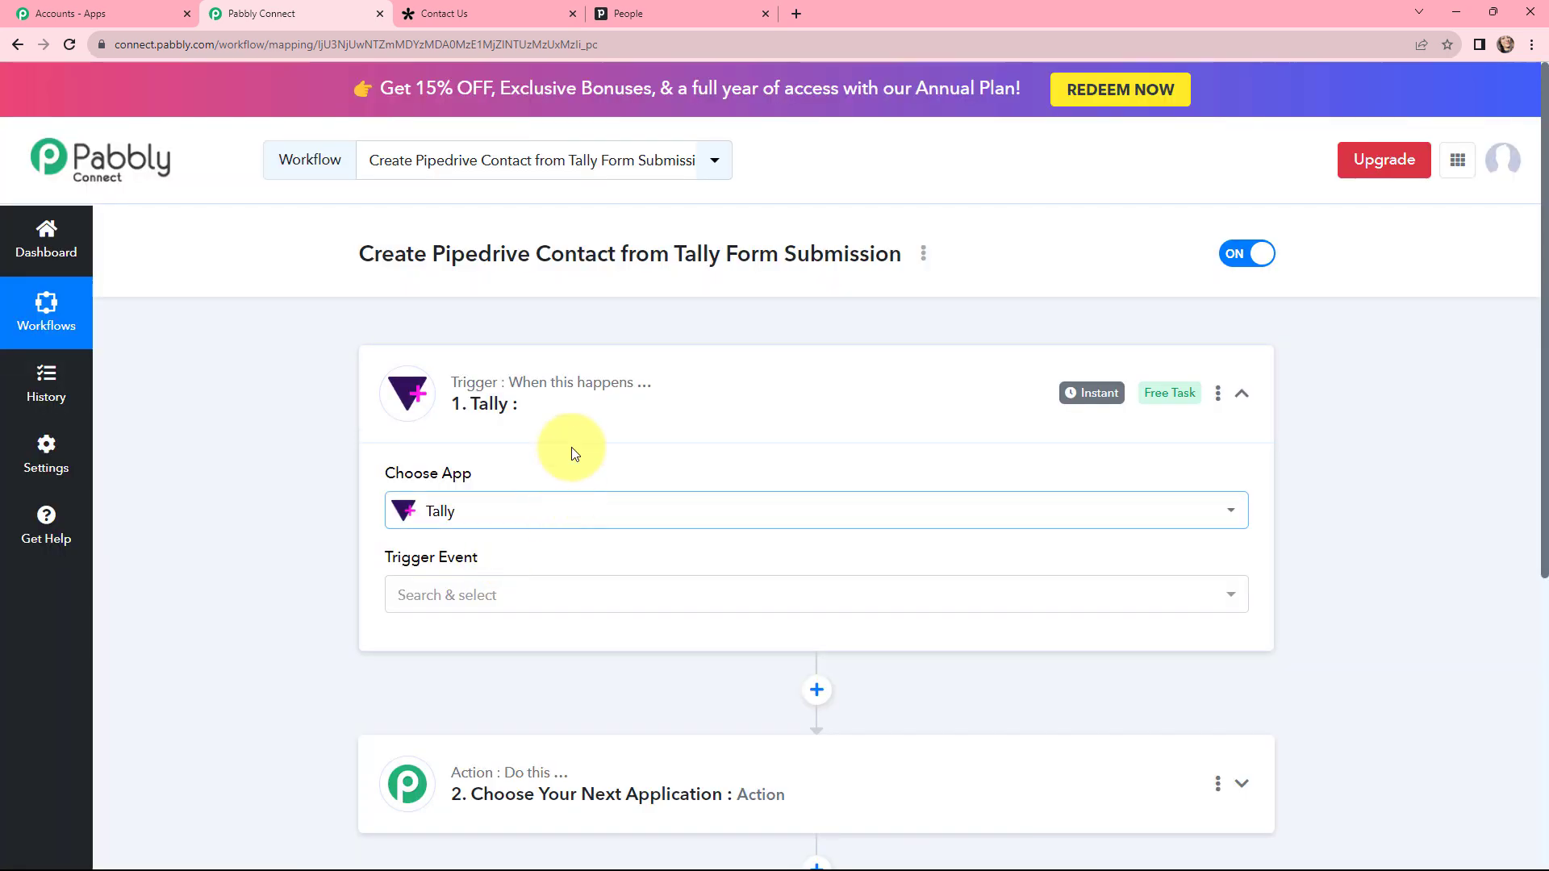
pyautogui.scroll(-1, 557, 524)
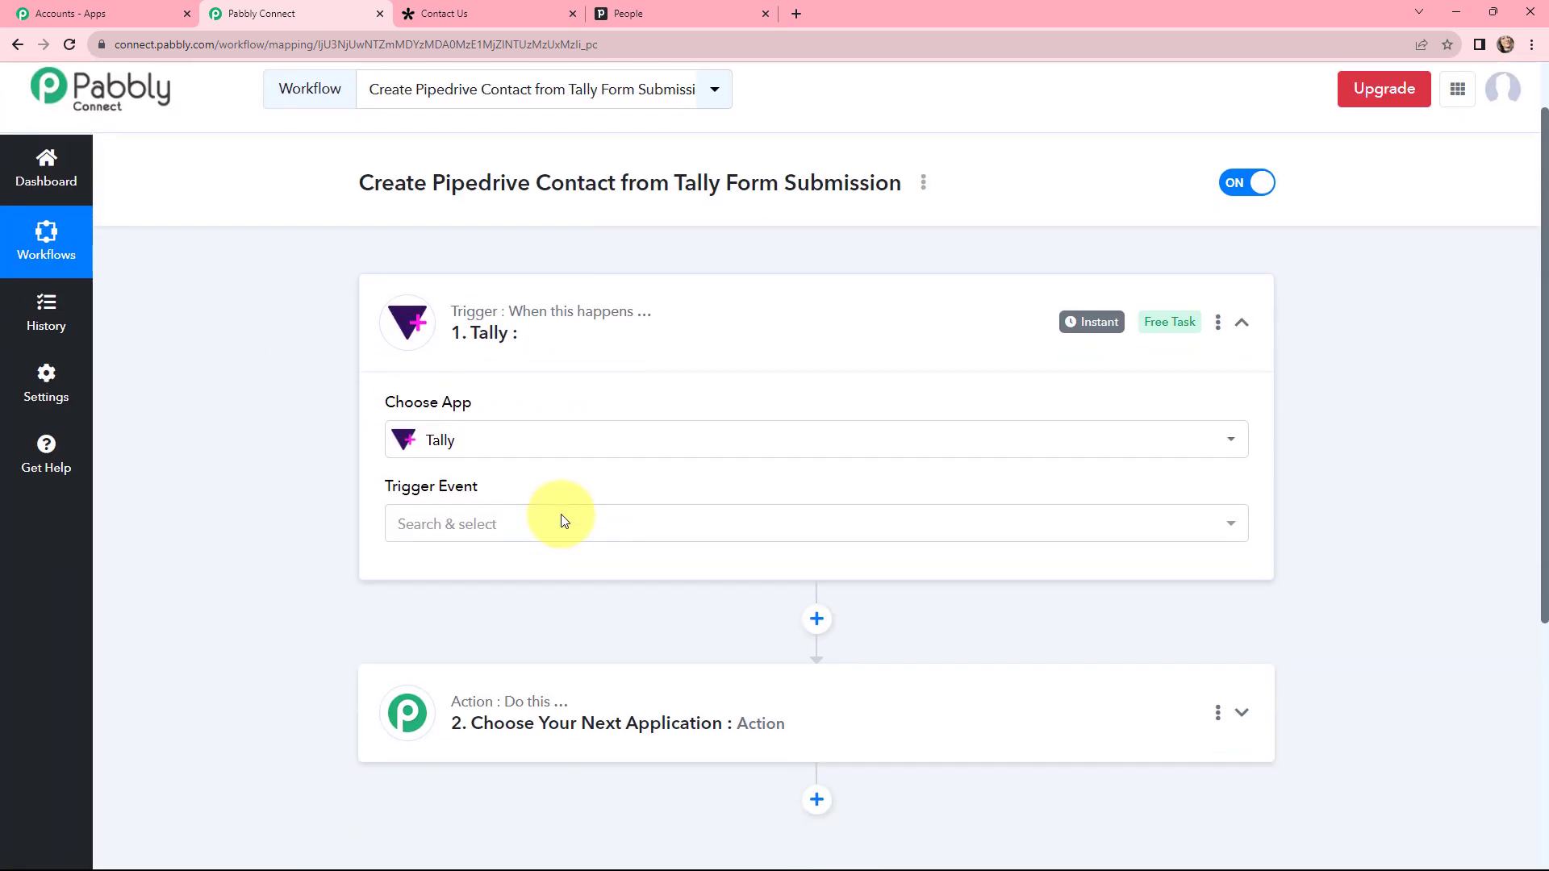
pyautogui.click(464, 512)
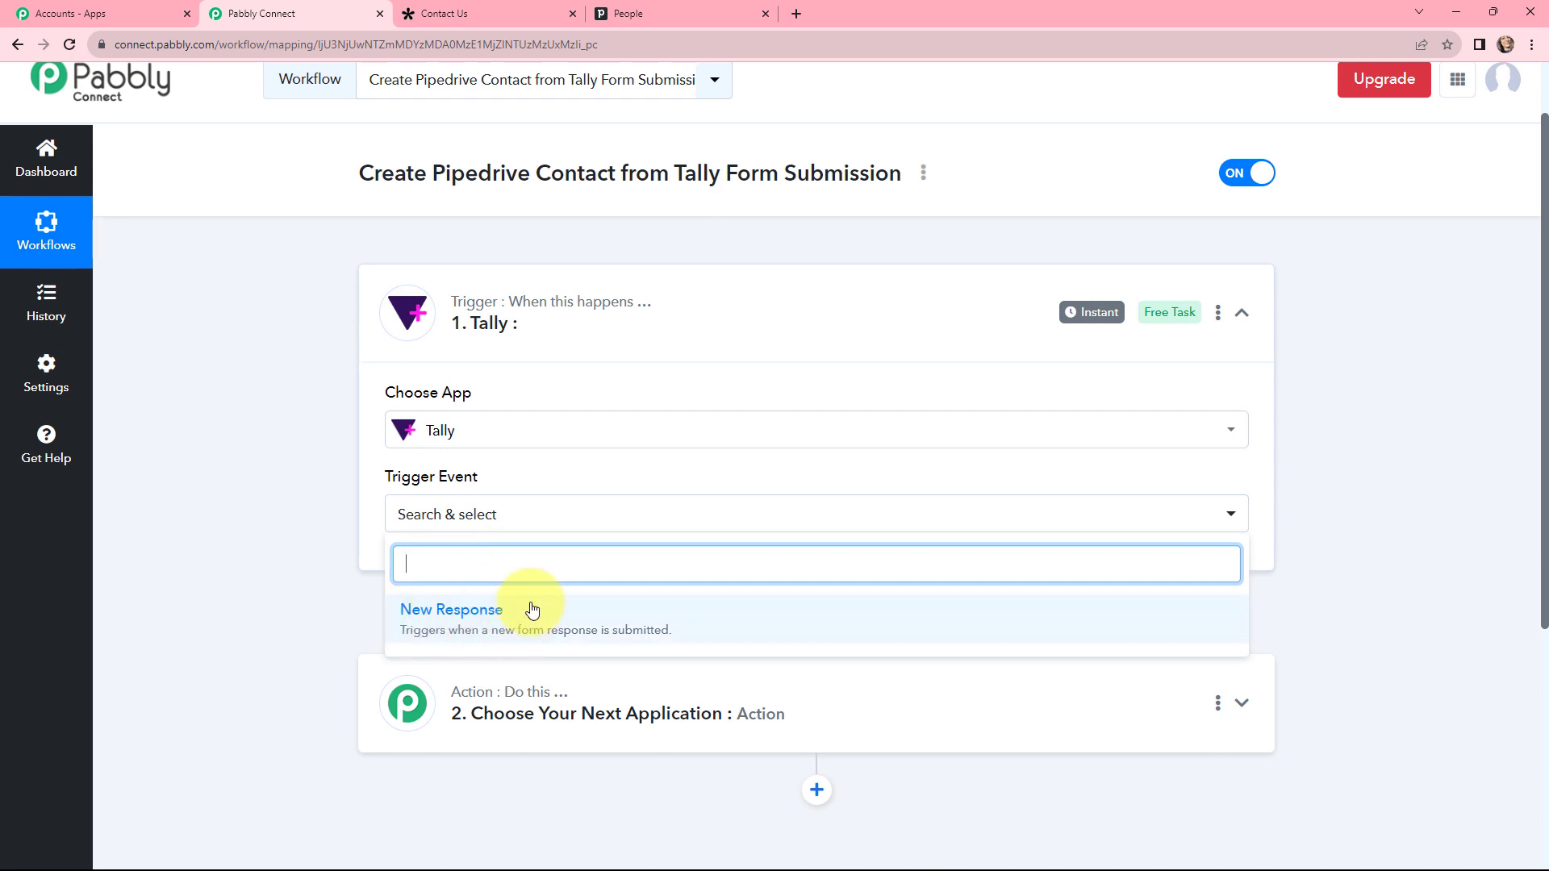
pyautogui.click(440, 618)
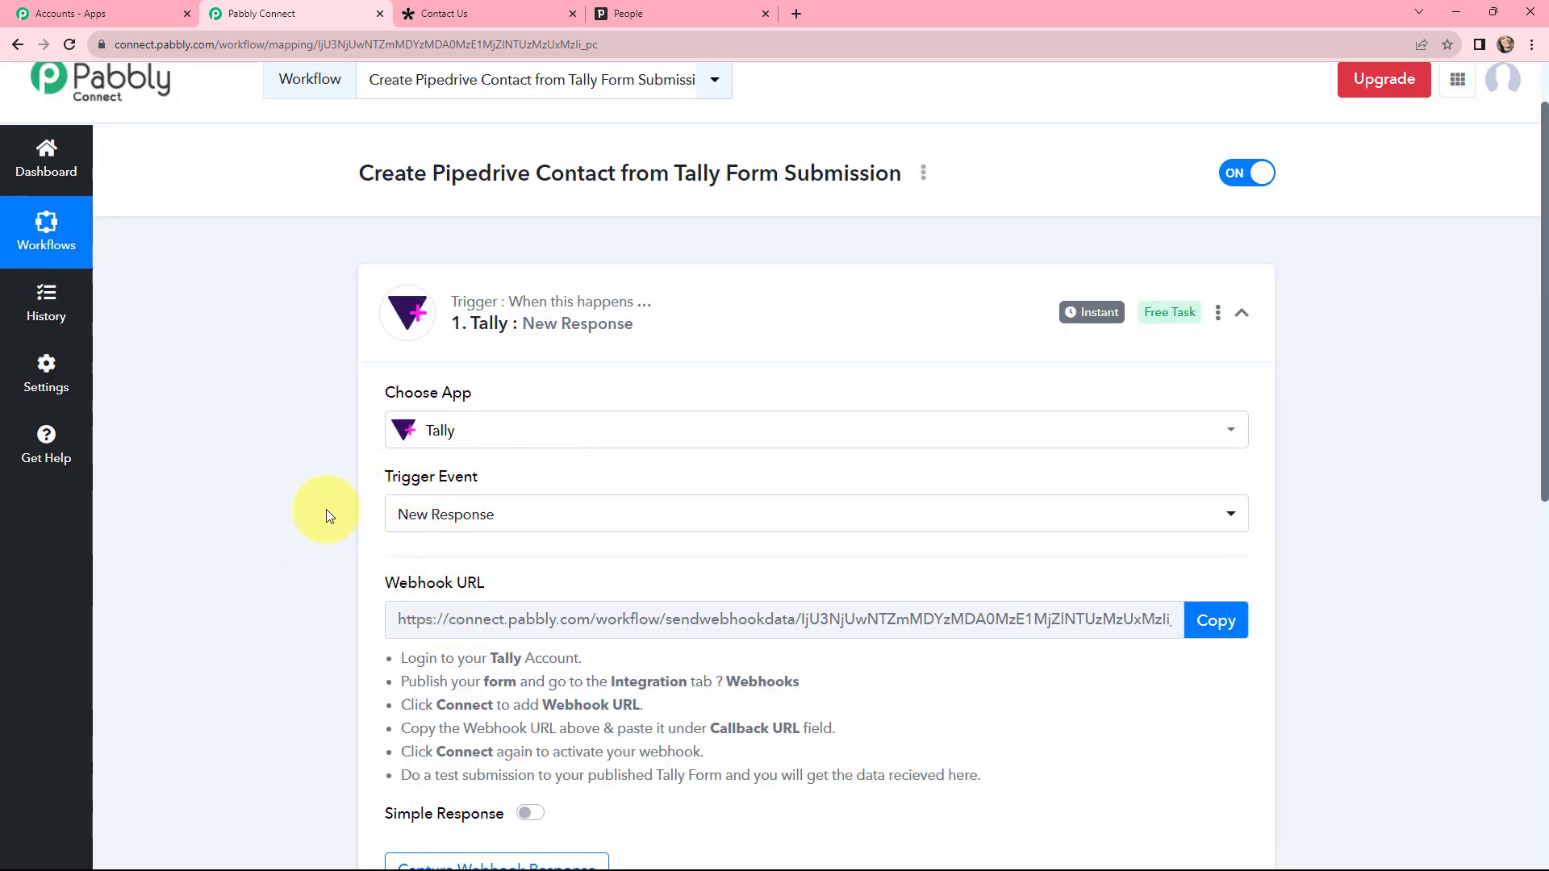
# Step: Review the trigger's webhook instructions, then switch to Tally and start a Webhooks connection for the Contact Us form
pyautogui.scroll(-2, 326, 510)
pyautogui.moveTo(381, 423); pyautogui.dragTo(475, 440)
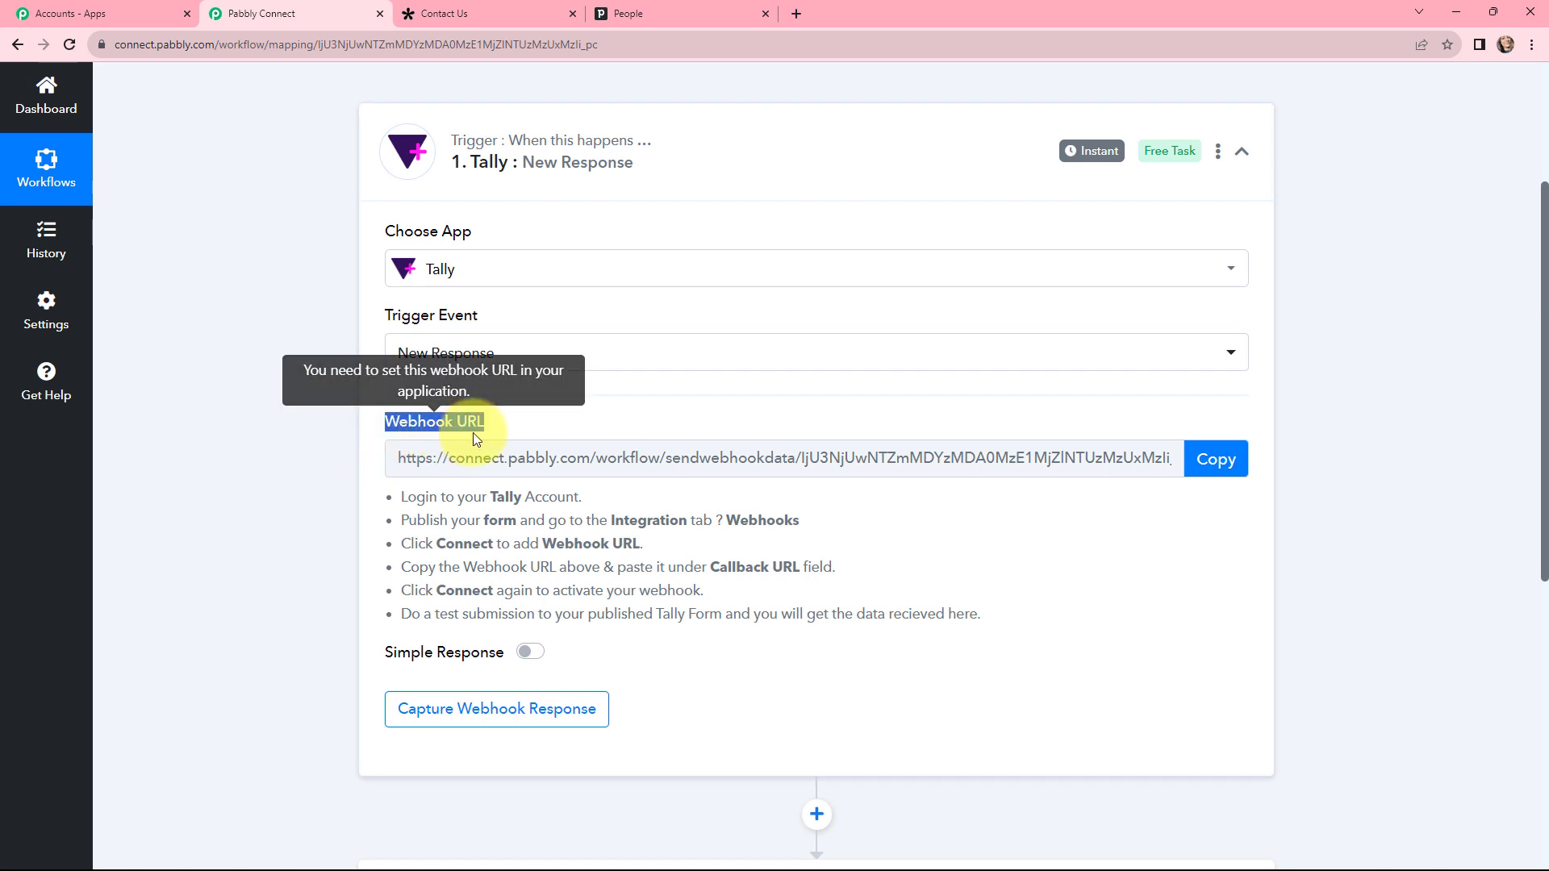
pyautogui.moveTo(376, 500); pyautogui.dragTo(983, 622)
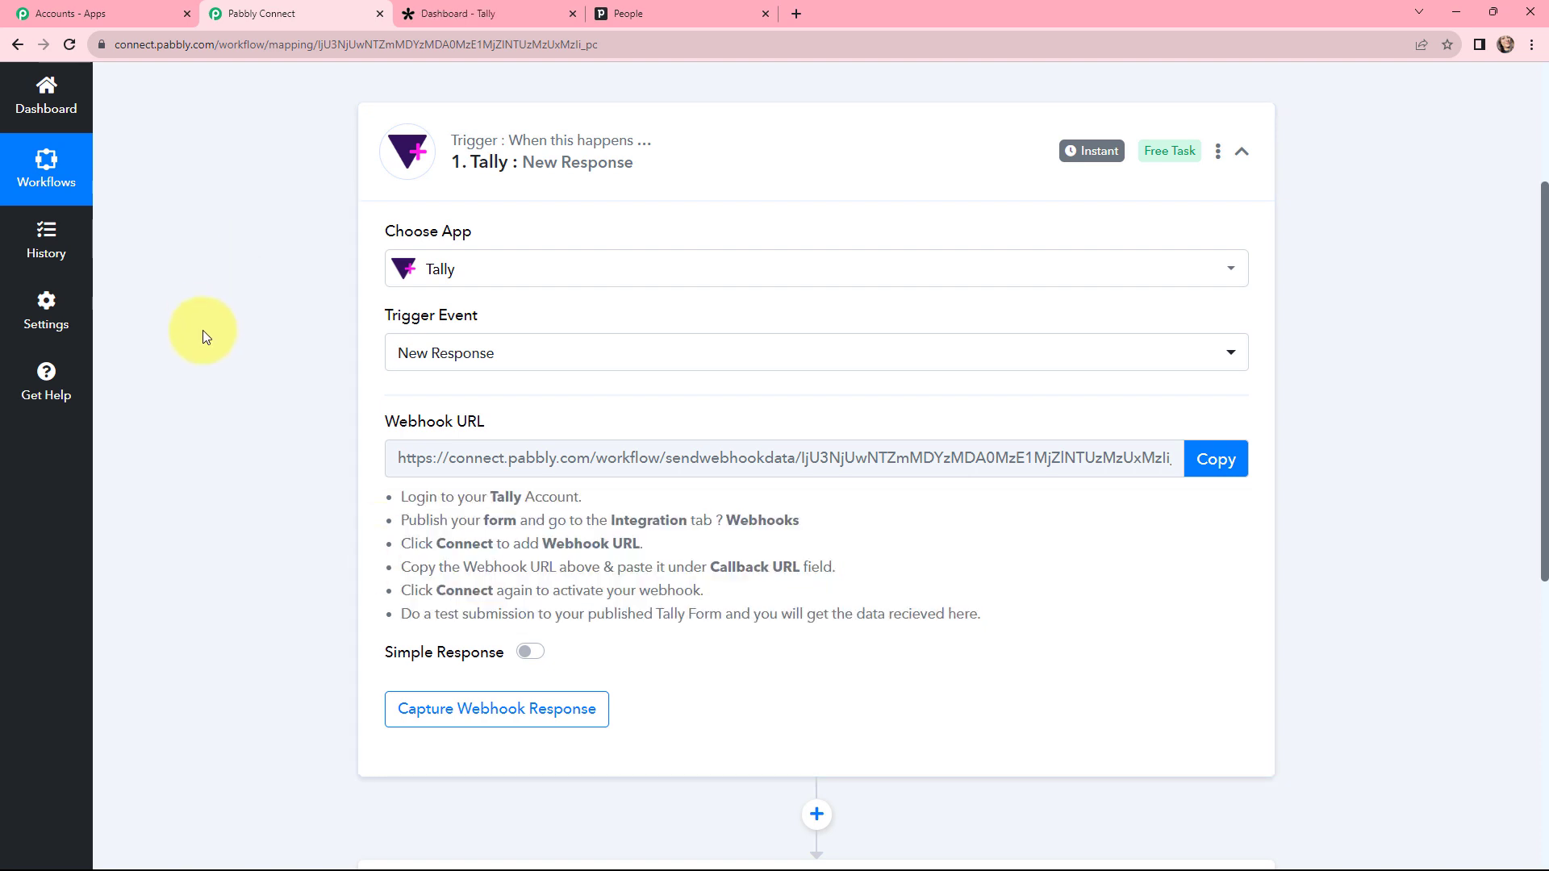
pyautogui.click(480, 11)
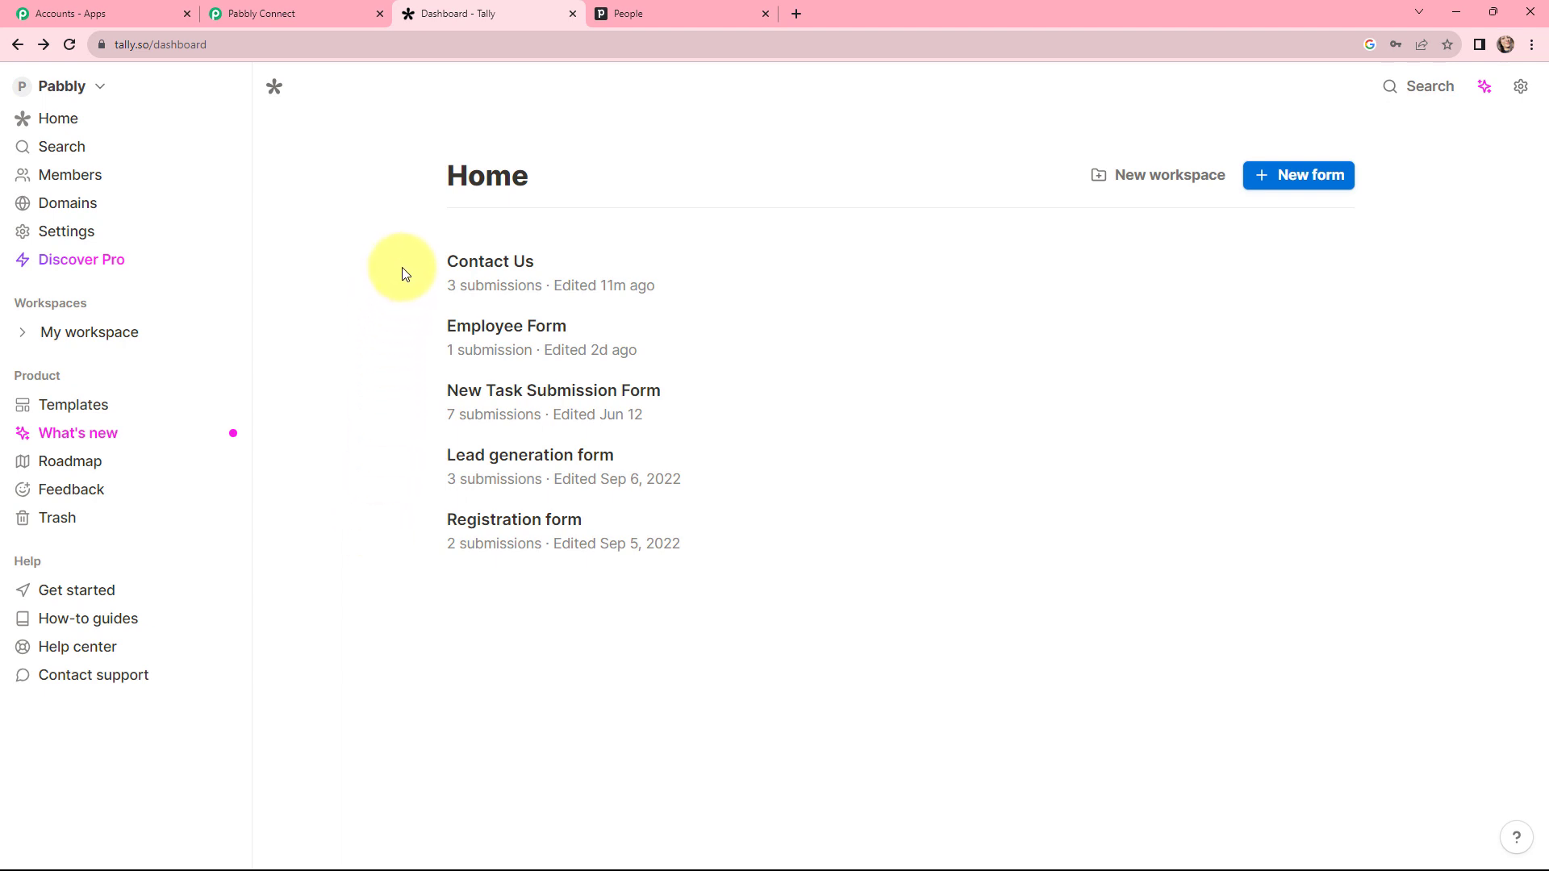
pyautogui.click(497, 269)
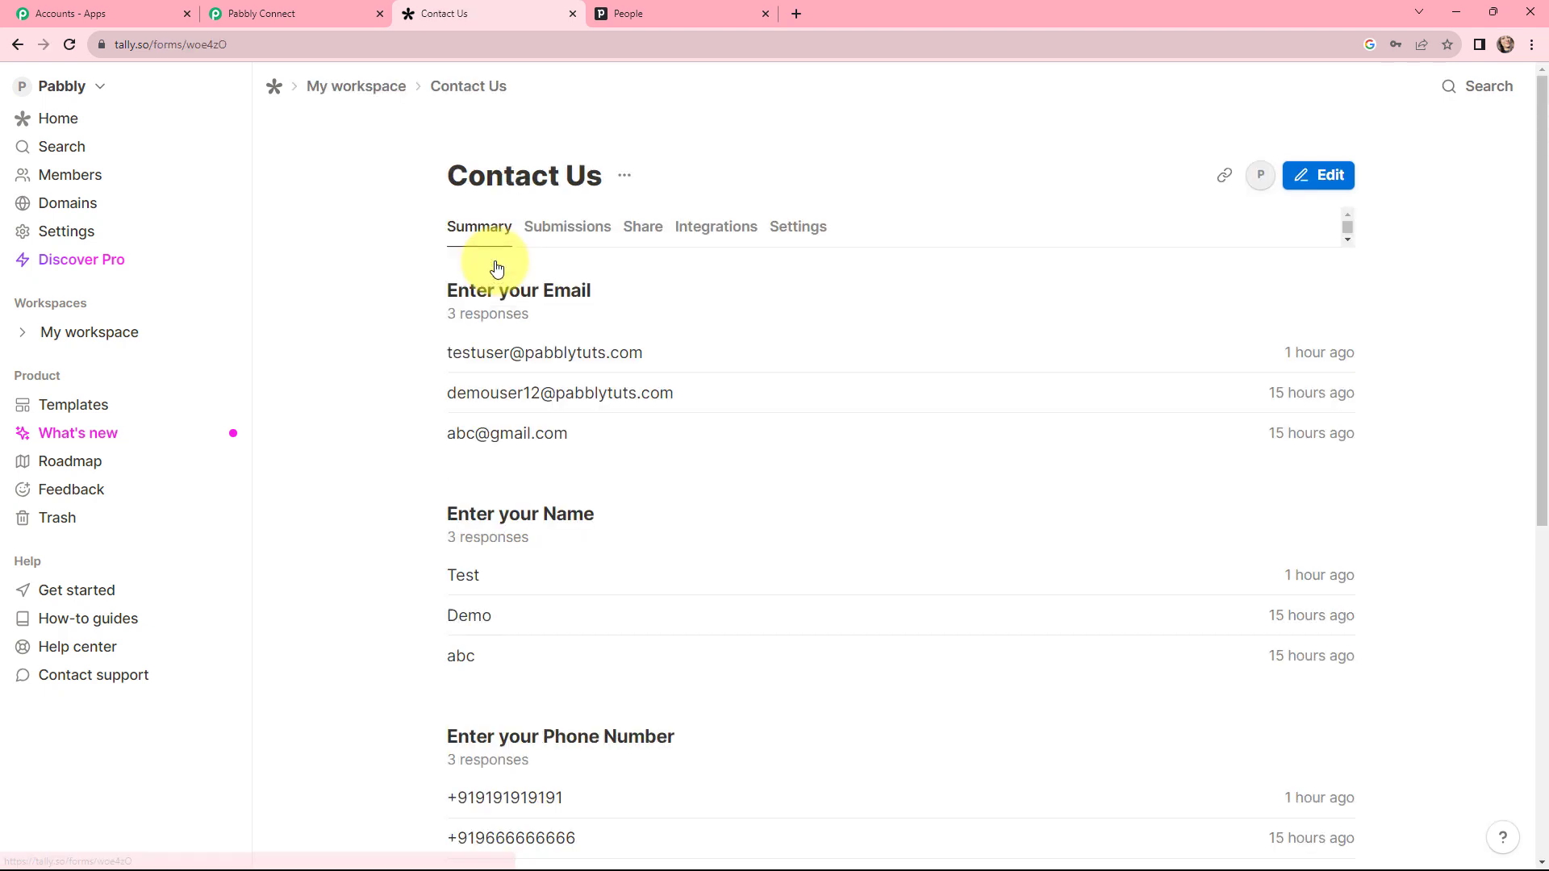
pyautogui.click(718, 231)
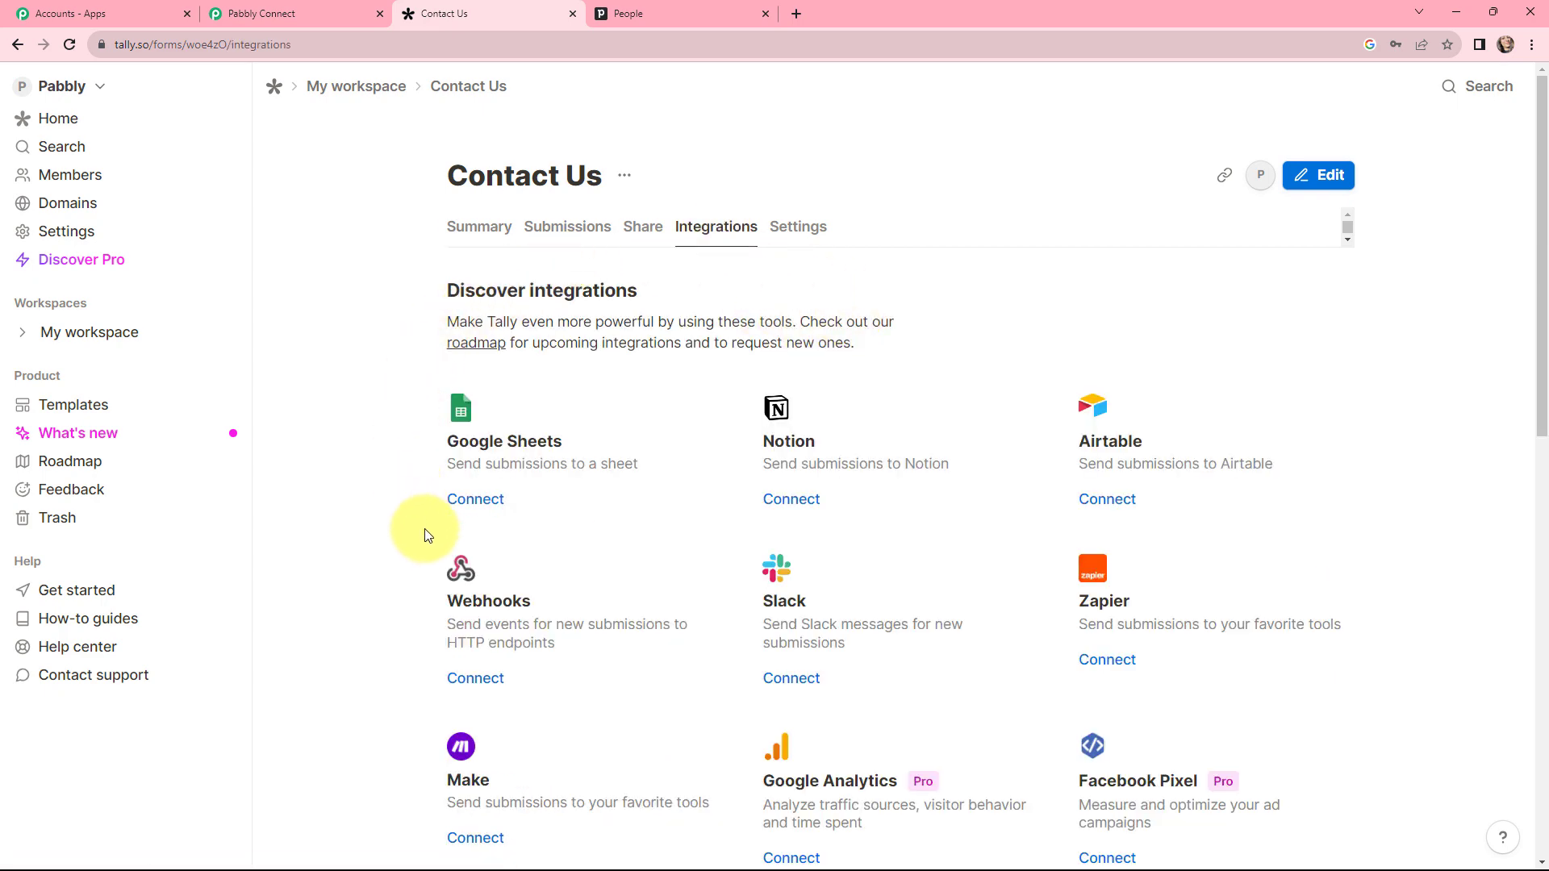
pyautogui.click(479, 686)
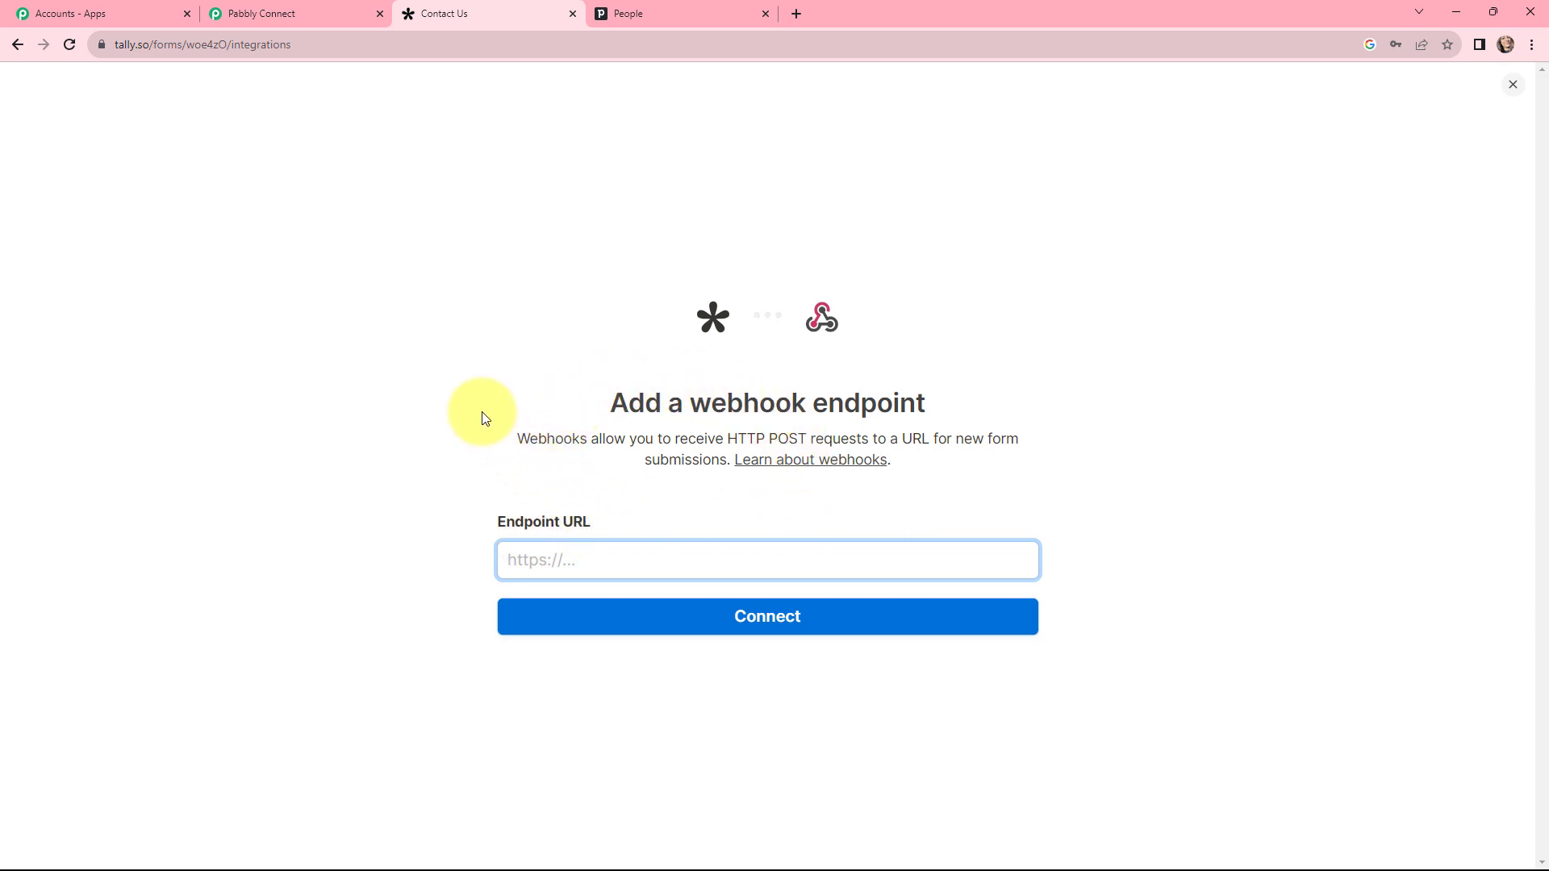
# Step: Copy the webhook URL from the Pabbly Connect trigger and connect it as the endpoint URL in Tally
pyautogui.click(271, 10)
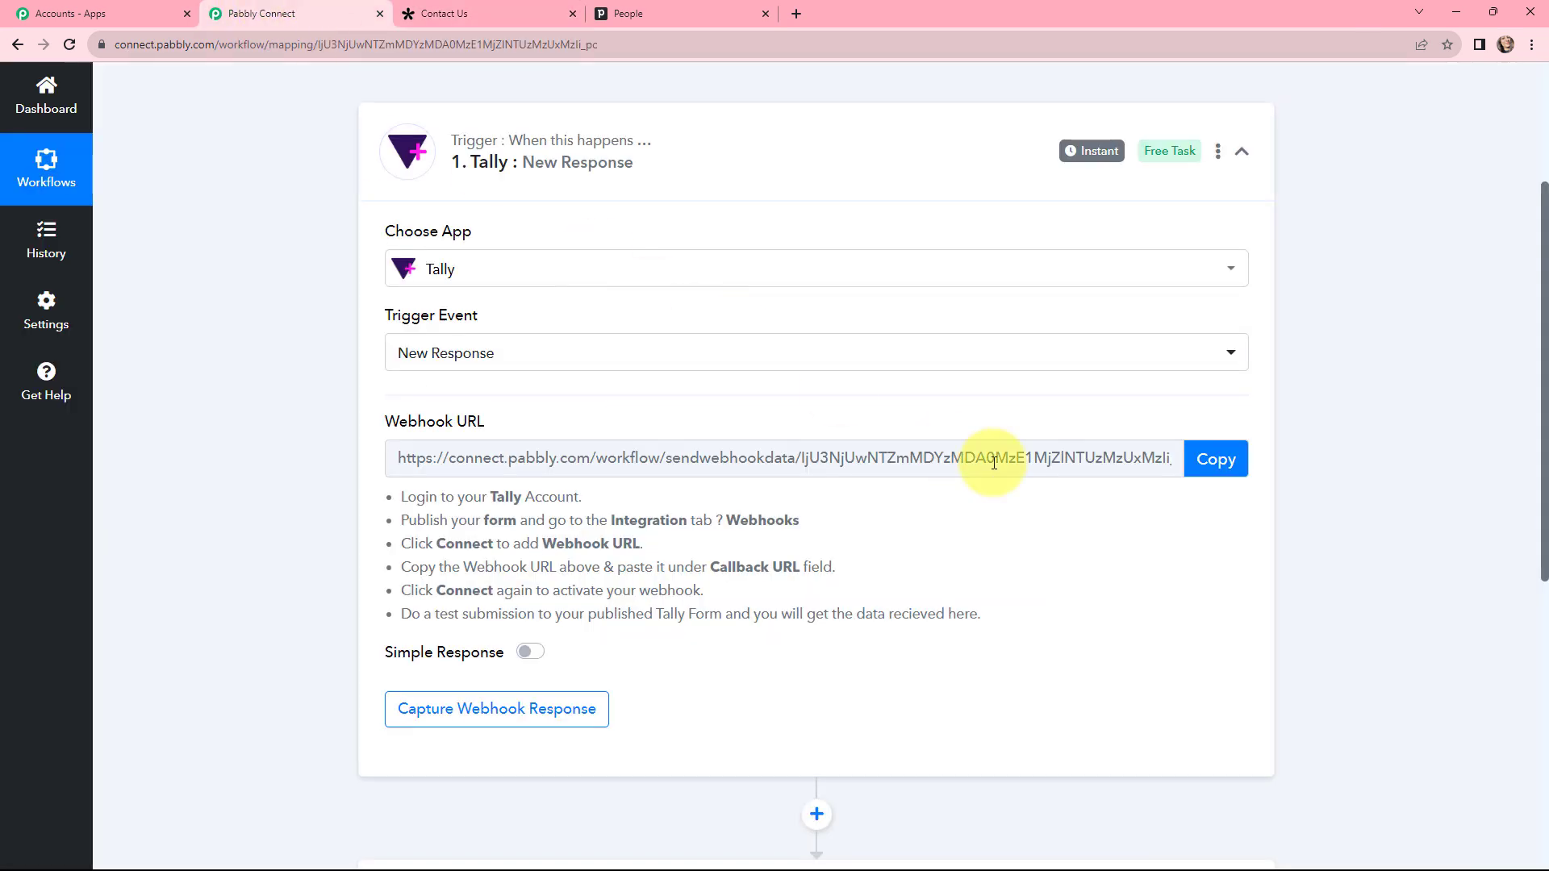
pyautogui.click(1200, 457)
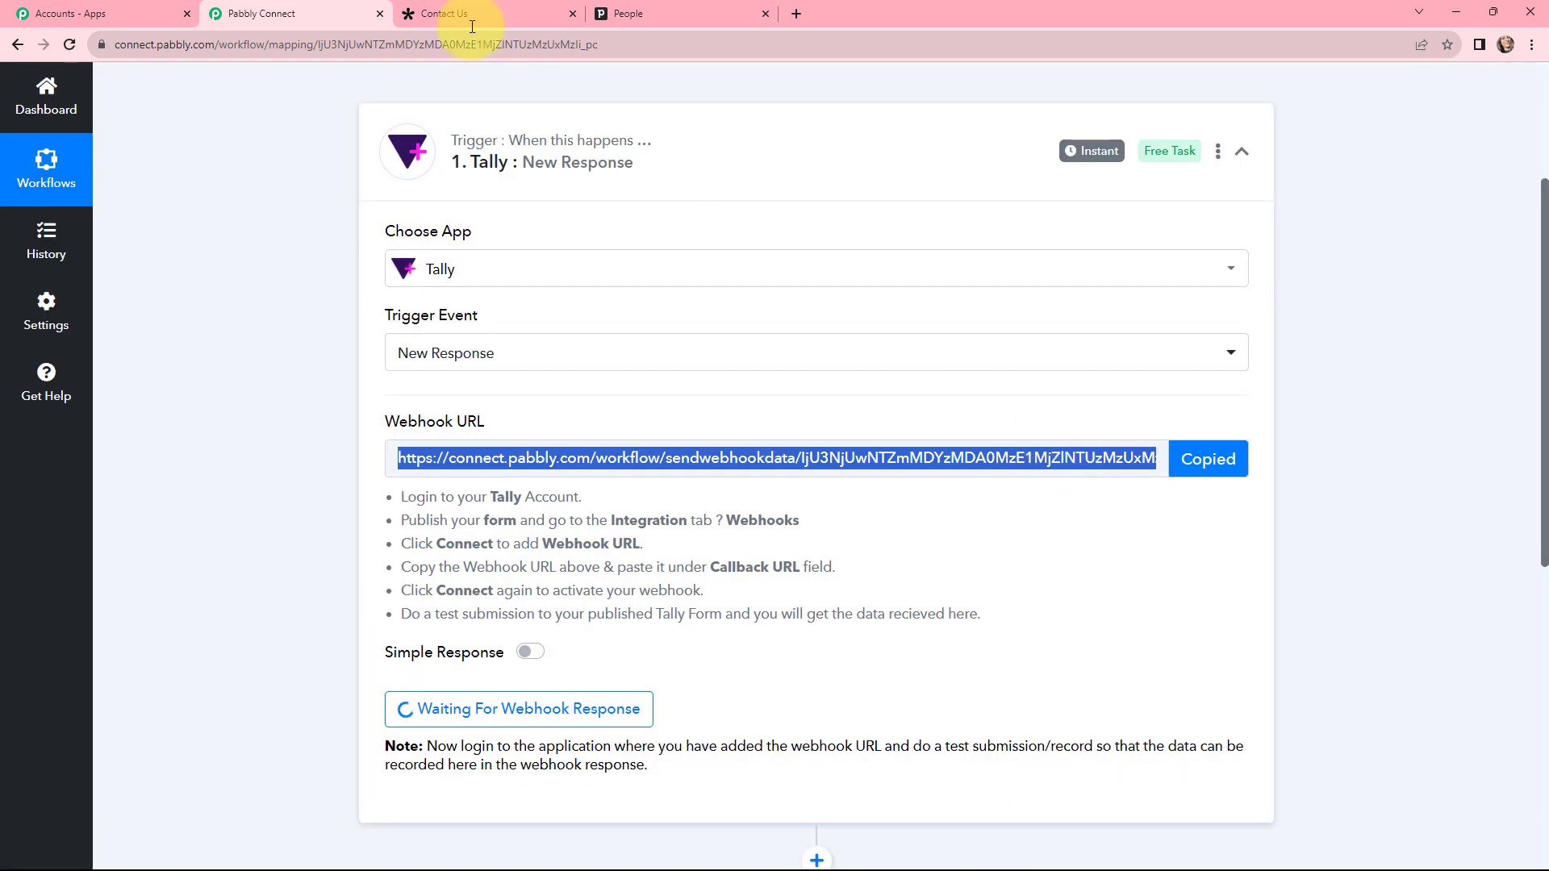
pyautogui.click(468, 16)
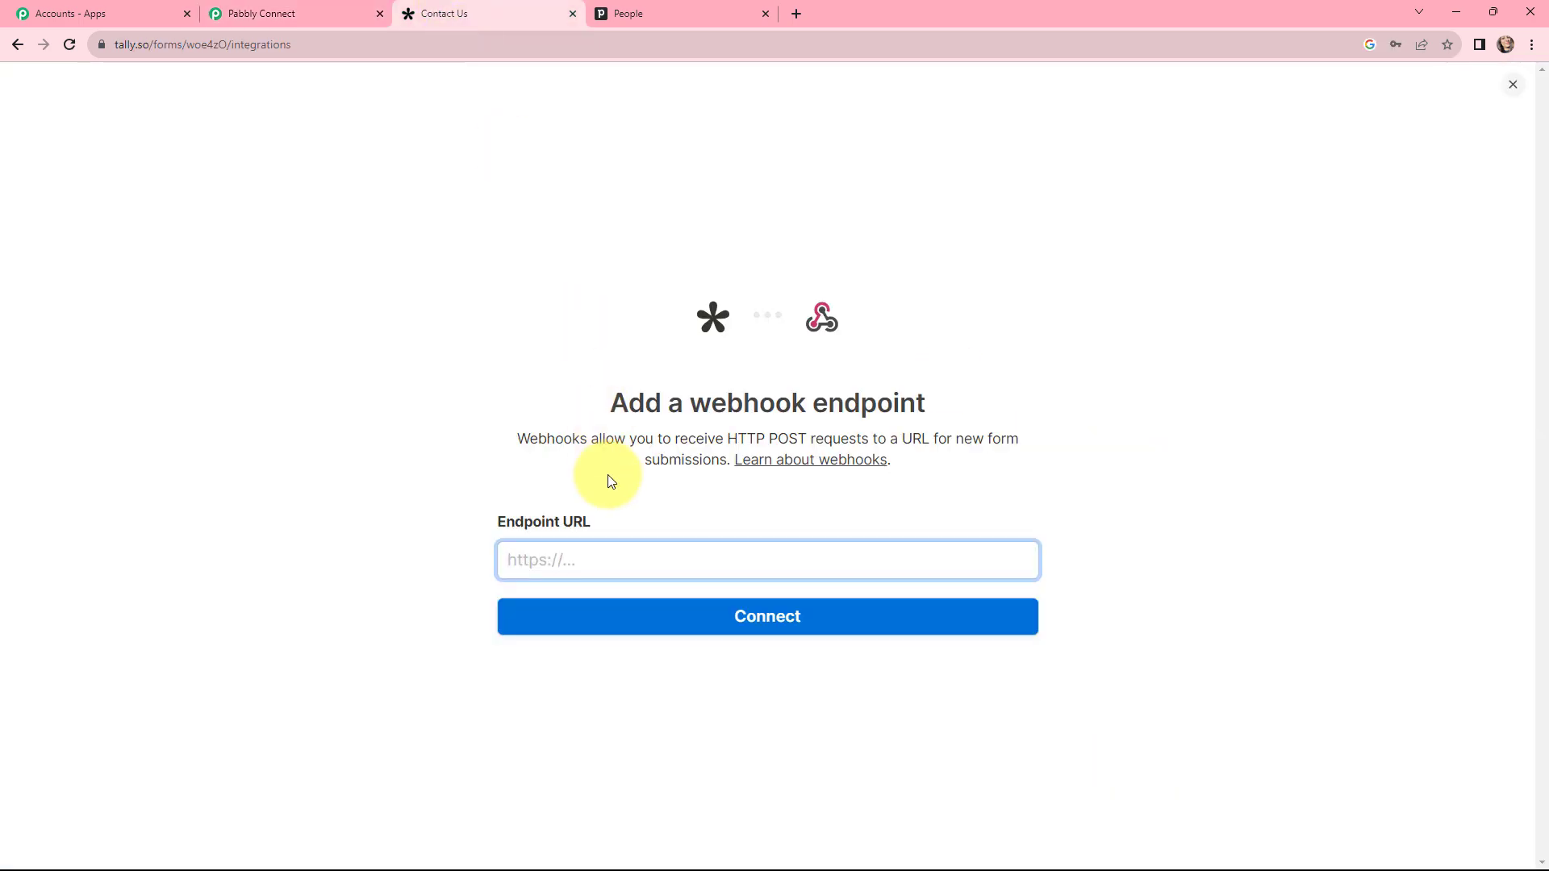
pyautogui.hotkey('ctrl', 'v')
pyautogui.click(773, 624)
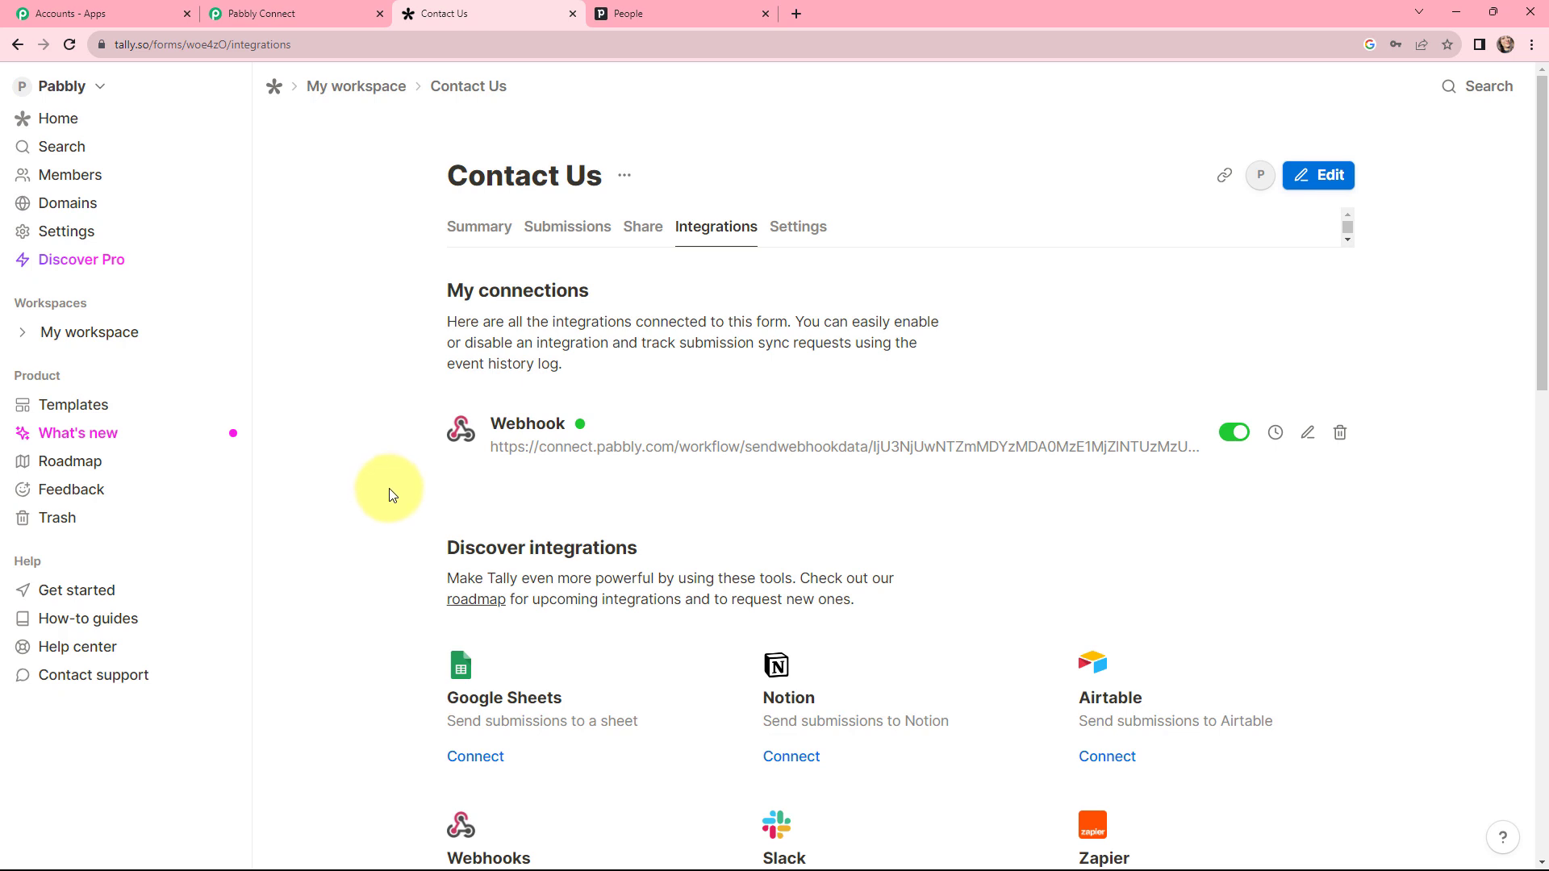
# Step: Open the Contact Us form in a new tab from its share link and submit a test response with e-mail, name and phone number
pyautogui.click(658, 231)
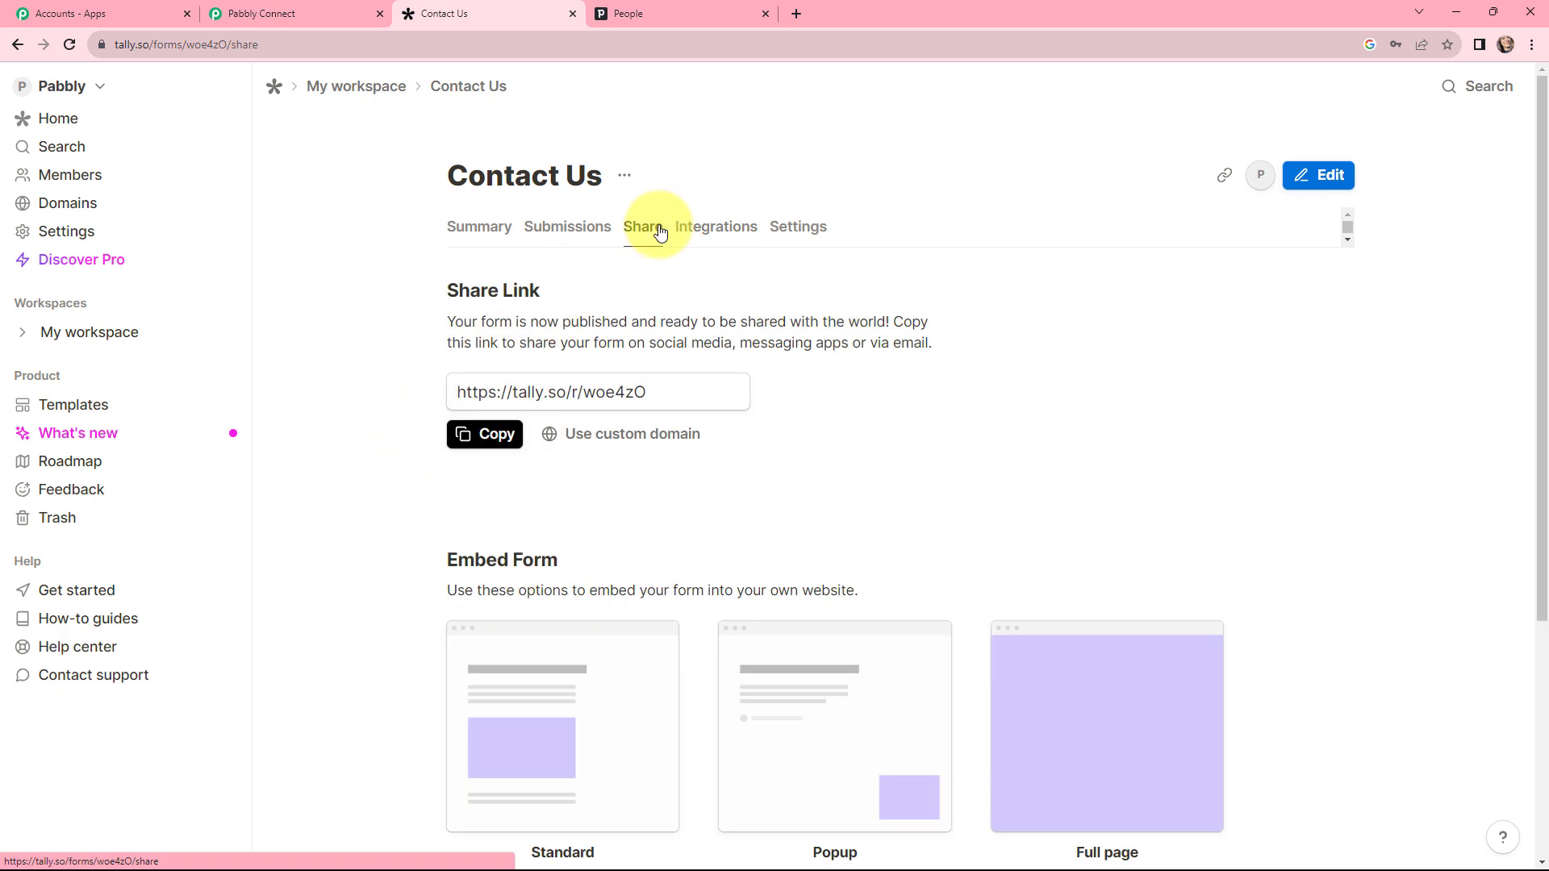
pyautogui.click(493, 434)
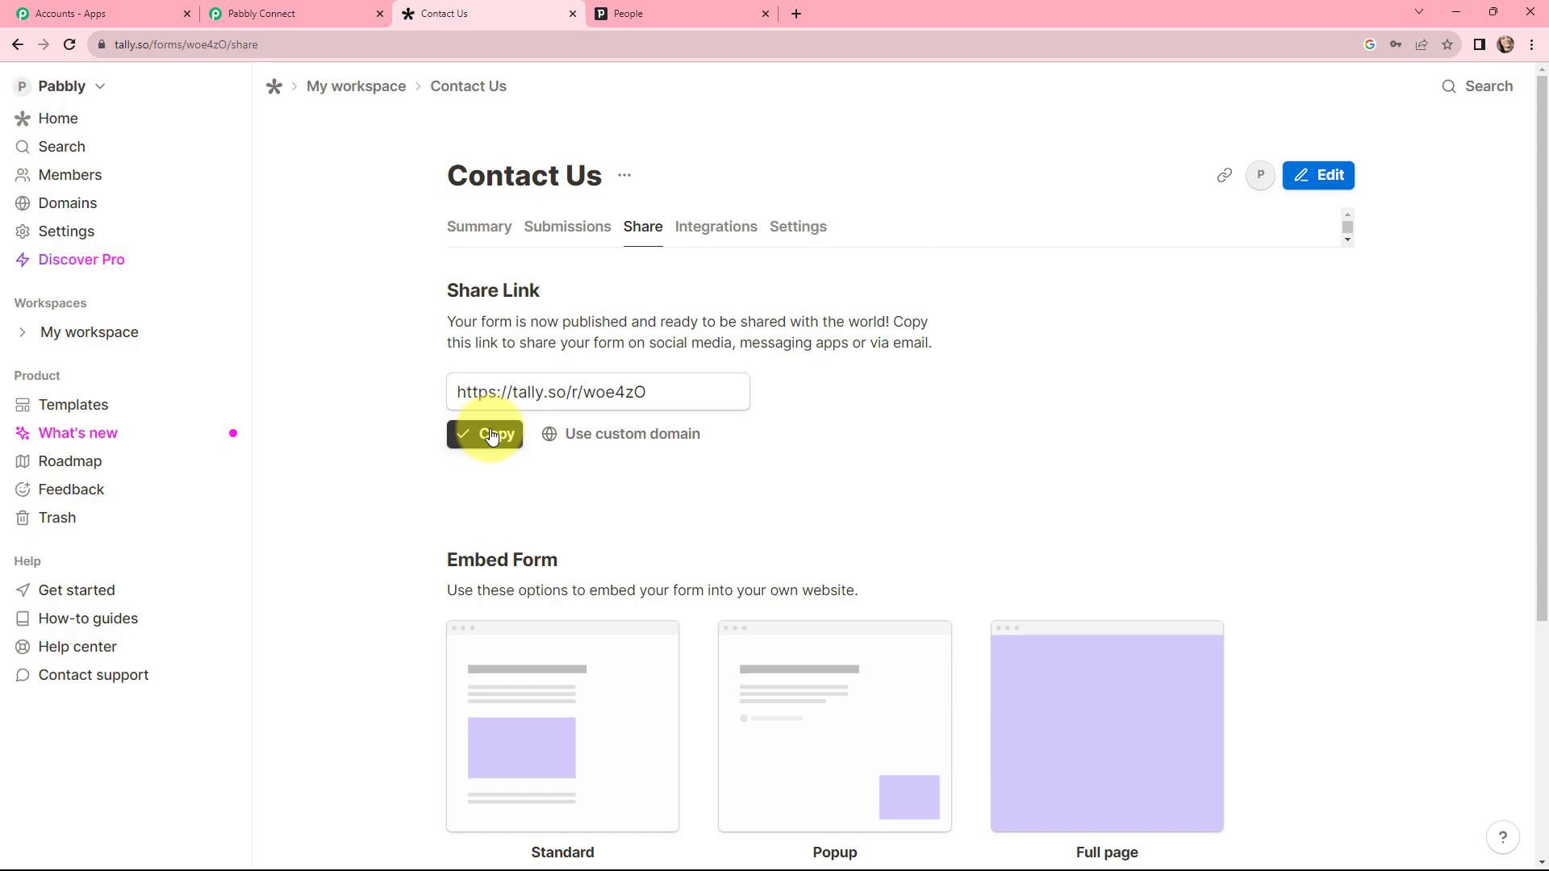
pyautogui.click(792, 15)
pyautogui.hotkey('ctrl', 'v')
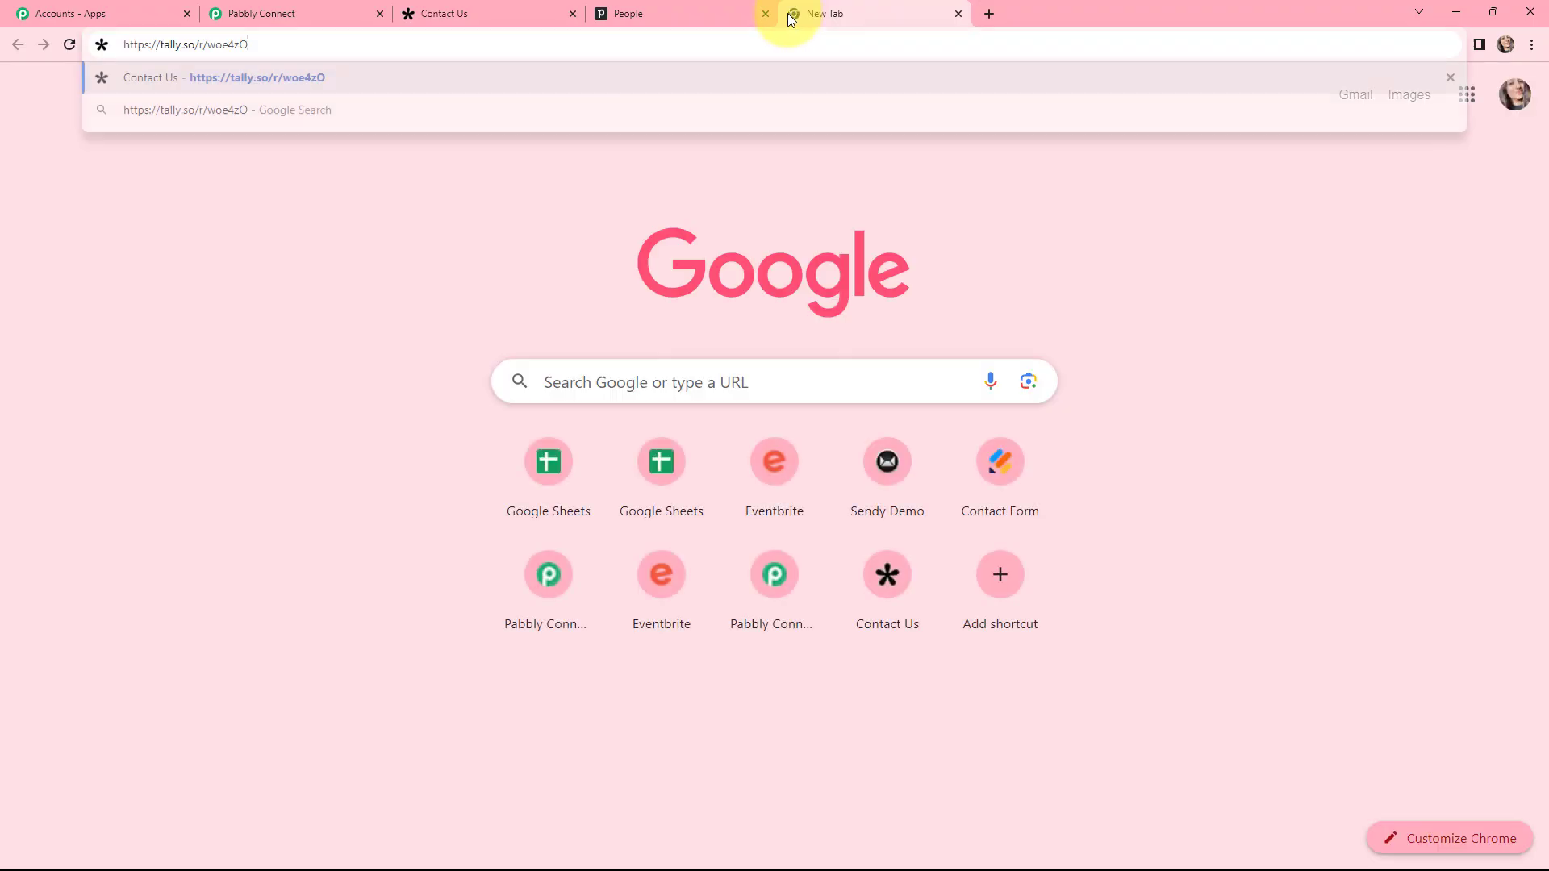
pyautogui.press('Return')
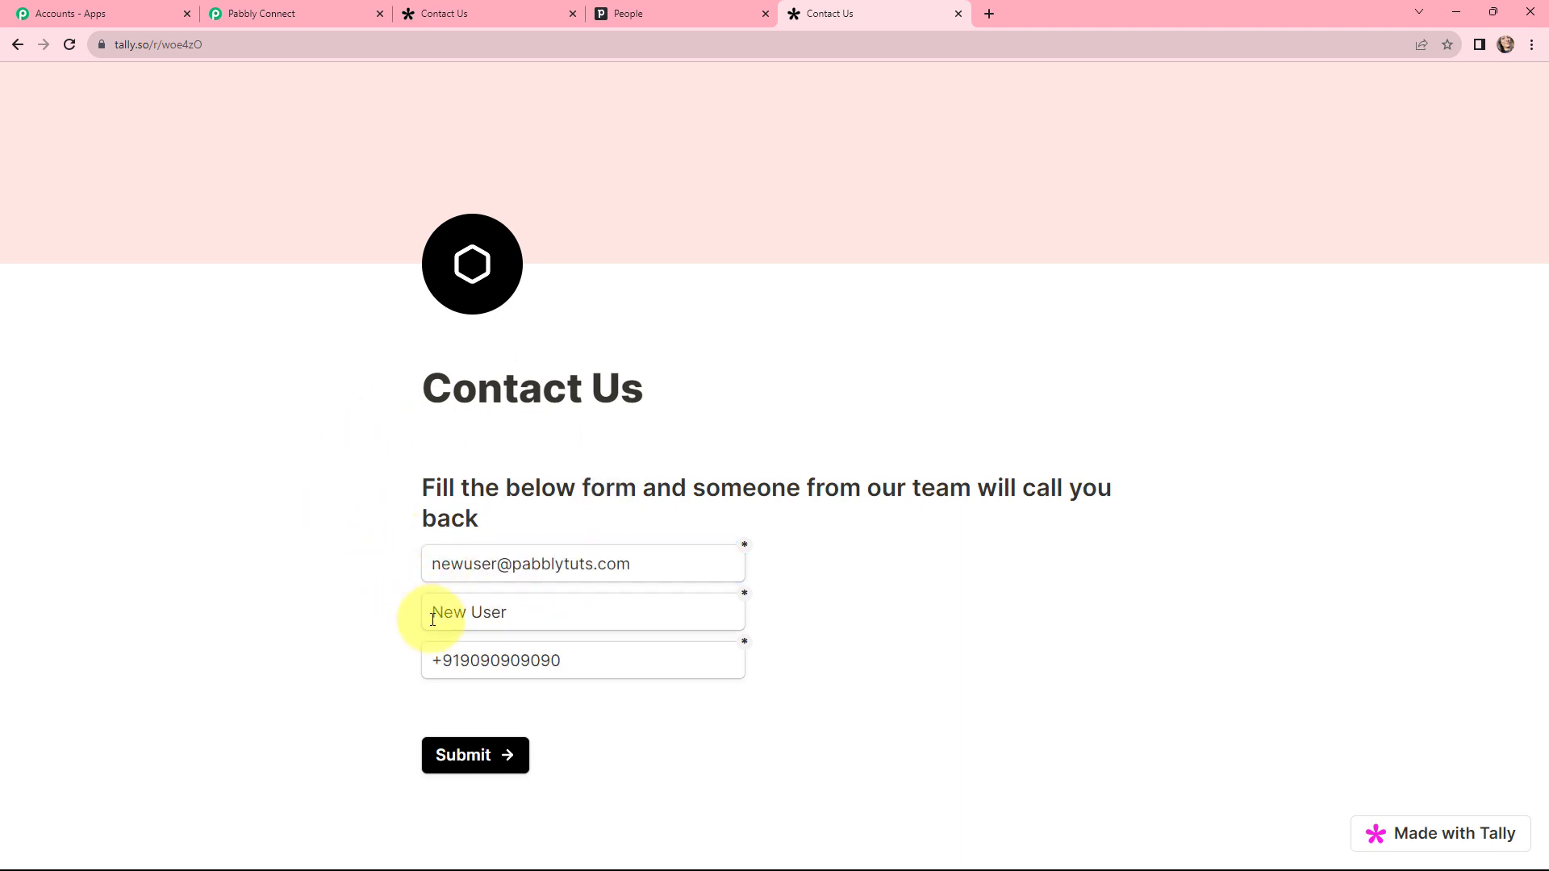
pyautogui.click(466, 758)
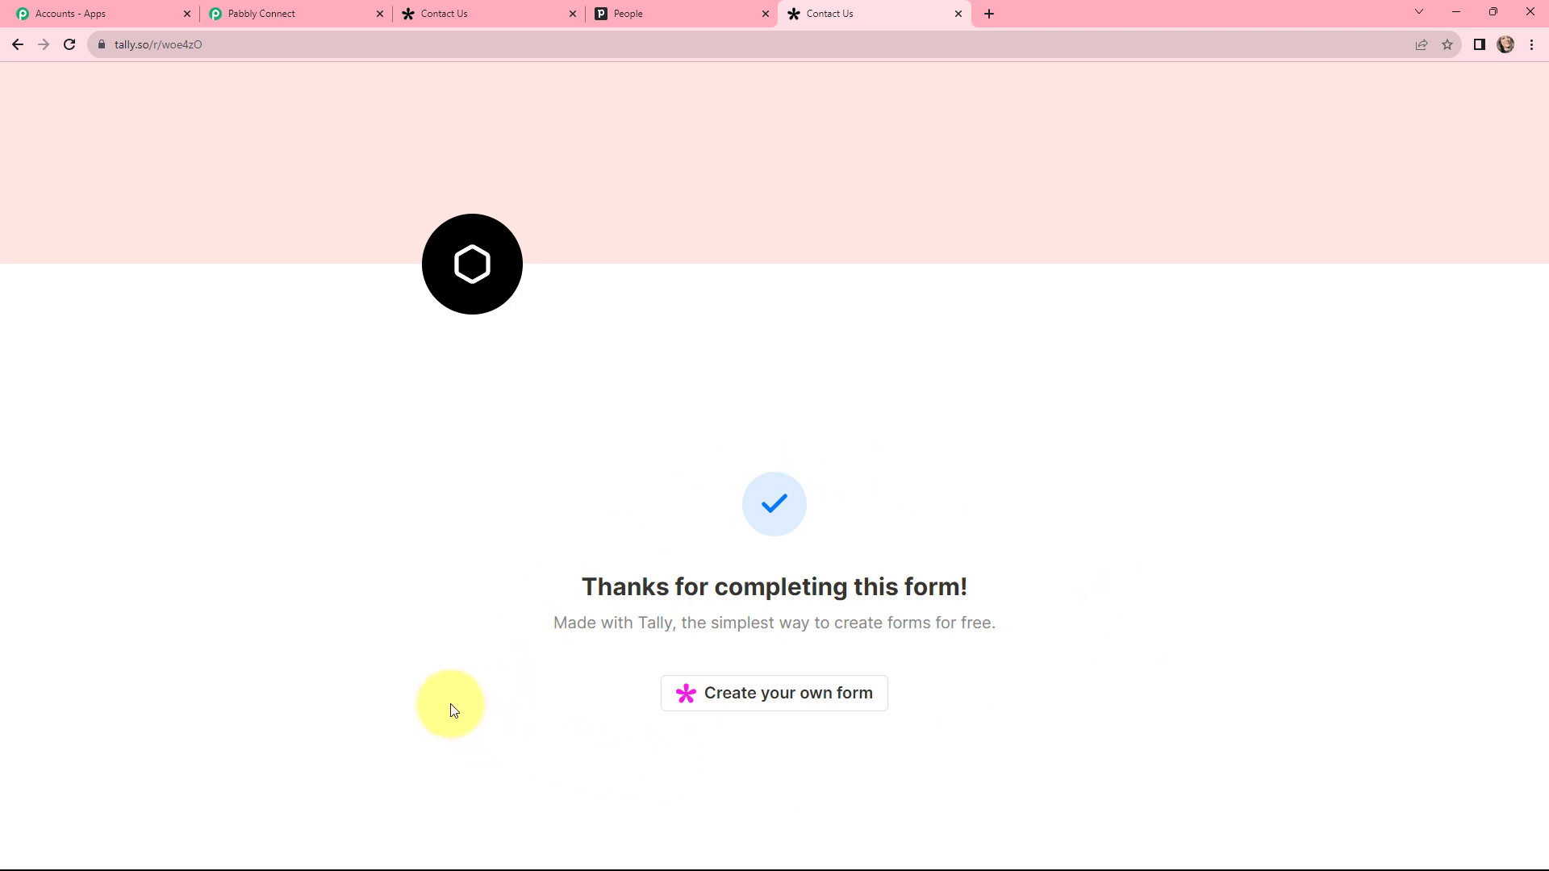
# Step: Switch back to Pabbly Connect and examine the e-mail, name, phone number and other form data in the received webhook response
pyautogui.click(250, 14)
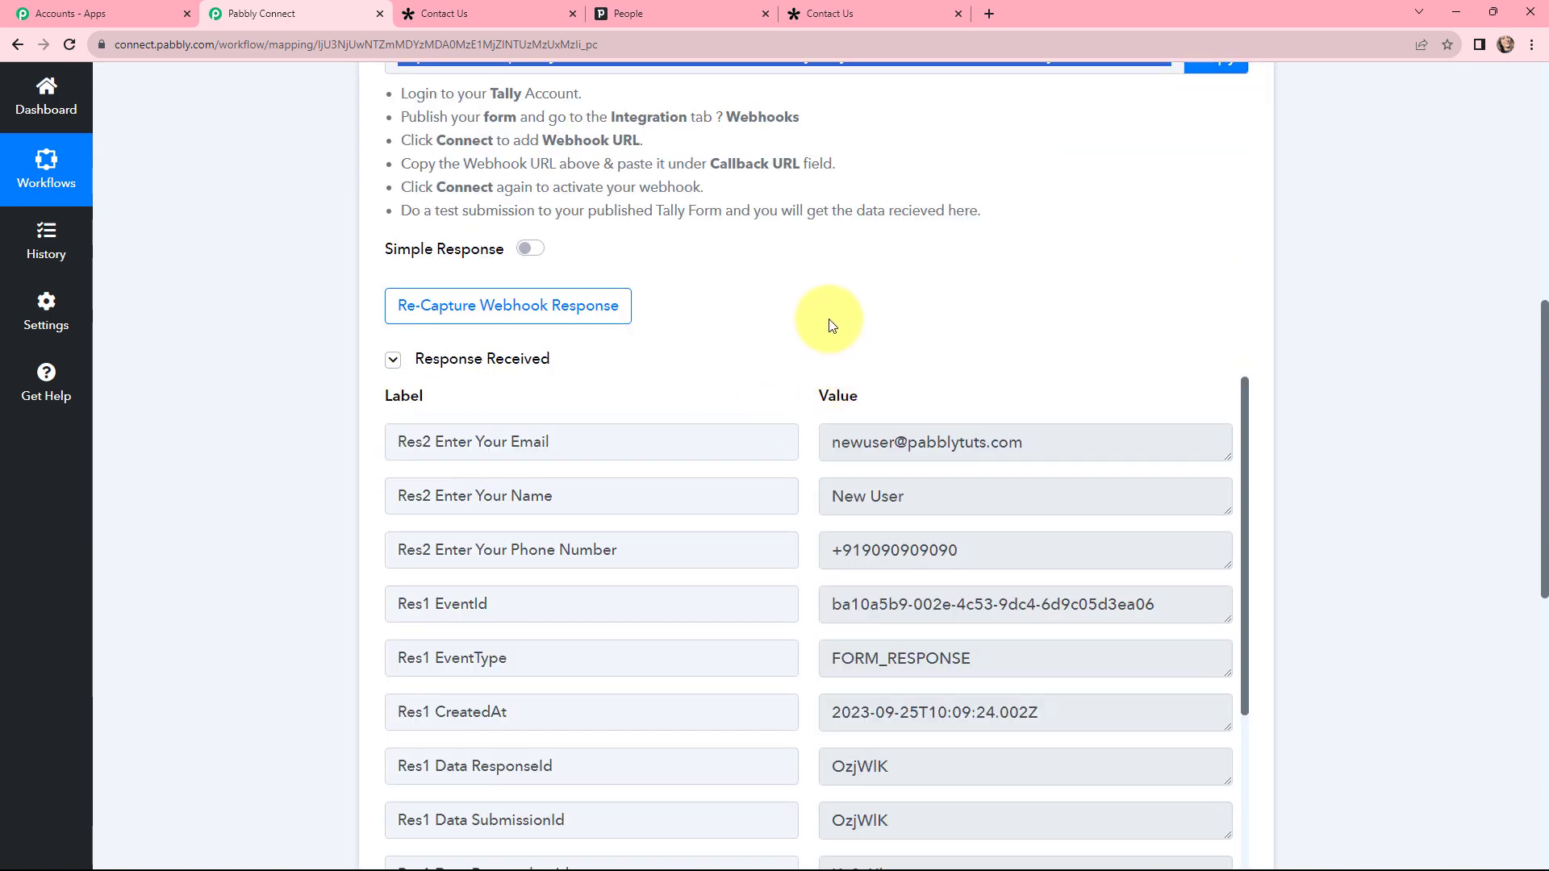
pyautogui.scroll(-1, 830, 325)
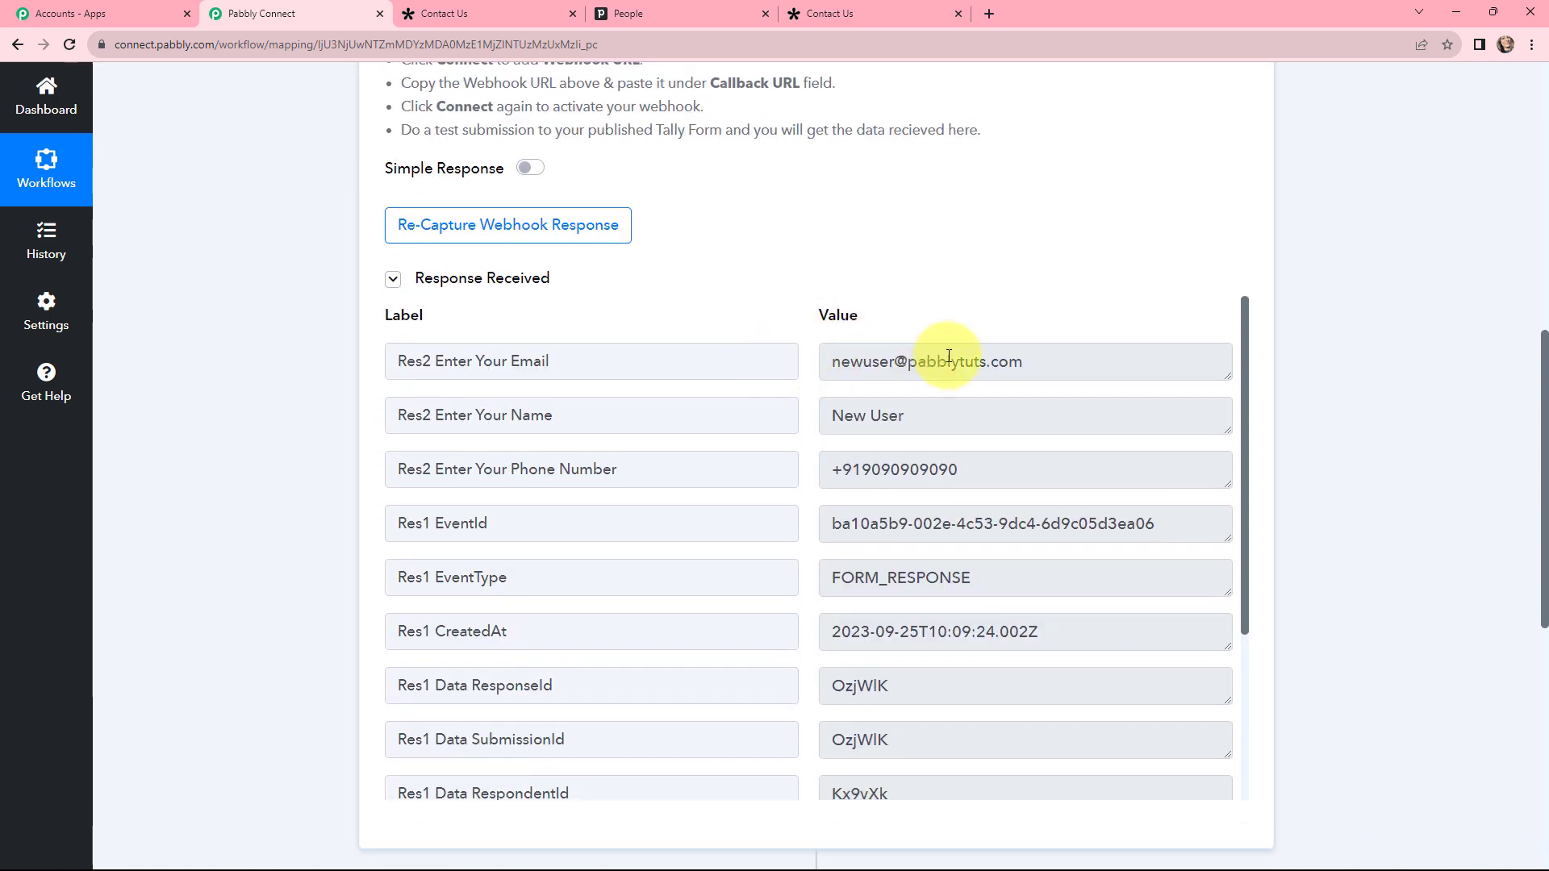
pyautogui.moveTo(1048, 362); pyautogui.dragTo(840, 360)
pyautogui.moveTo(1015, 412); pyautogui.dragTo(835, 437)
pyautogui.moveTo(968, 472); pyautogui.dragTo(791, 476)
pyautogui.click(789, 476)
pyautogui.moveTo(1241, 471); pyautogui.dragTo(1245, 670)
pyautogui.scroll(1, 976, 483)
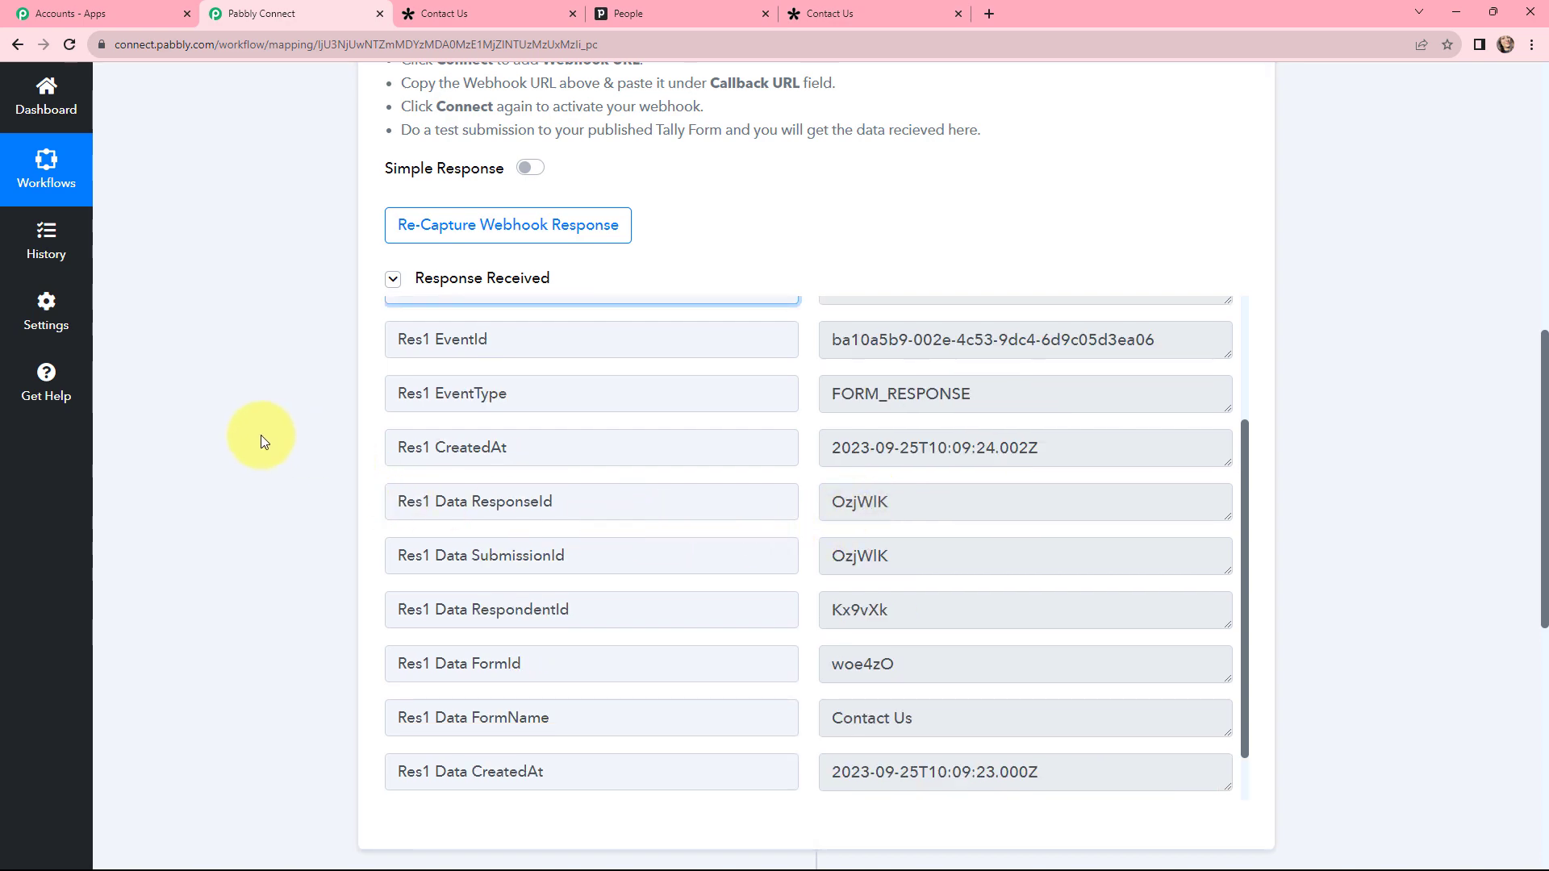
pyautogui.scroll(9, 260, 435)
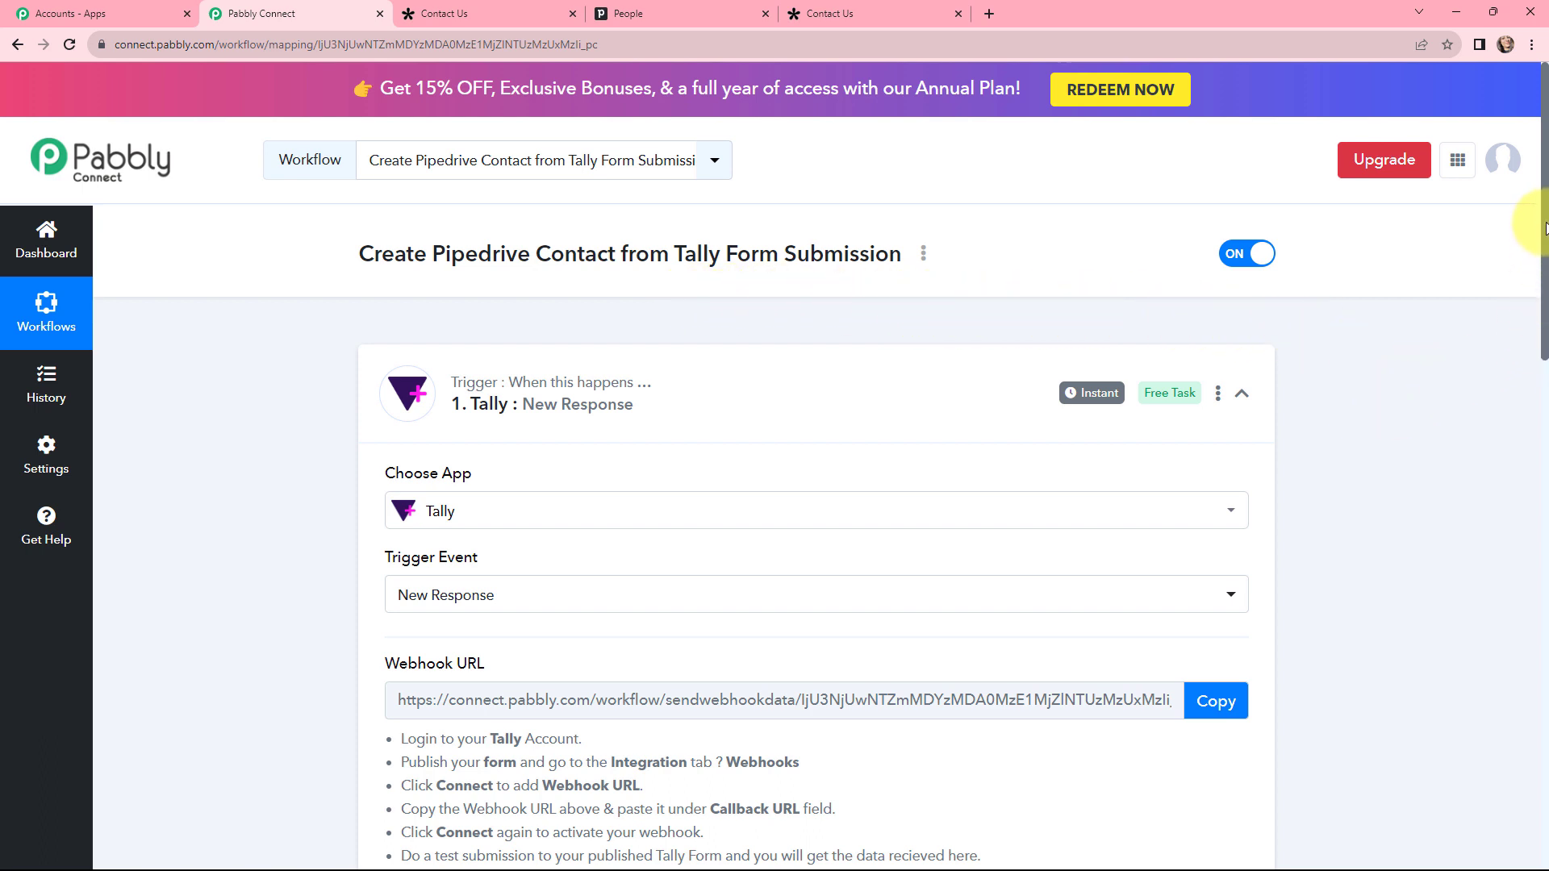
# Step: Choose Pipedrive as the app for the workflow's second step
pyautogui.moveTo(1545, 228); pyautogui.dragTo(1521, 750)
pyautogui.click(762, 329)
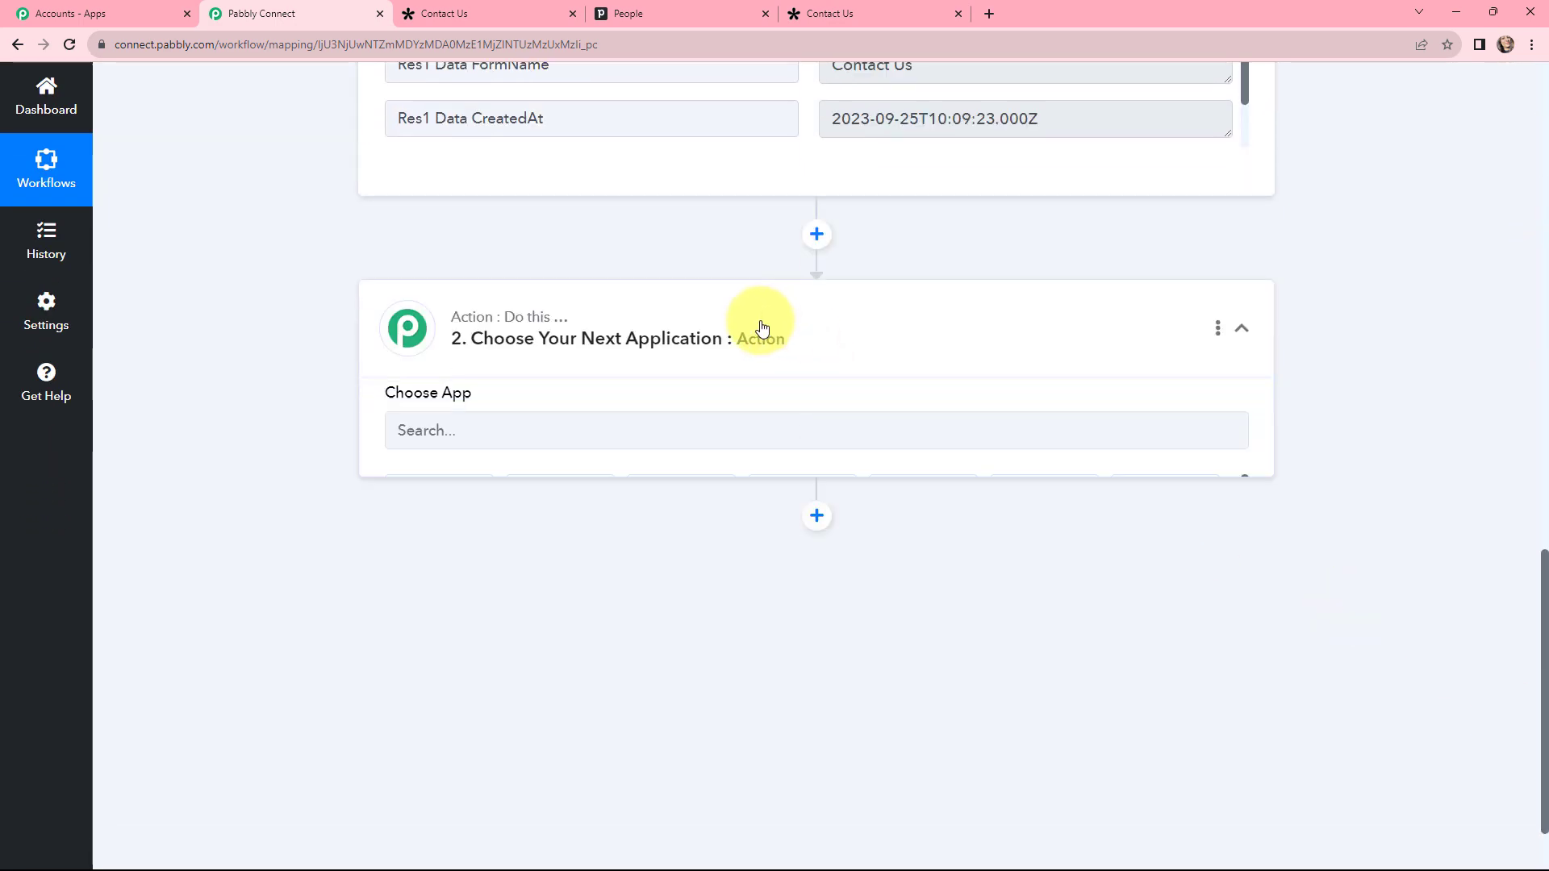
pyautogui.click(623, 444)
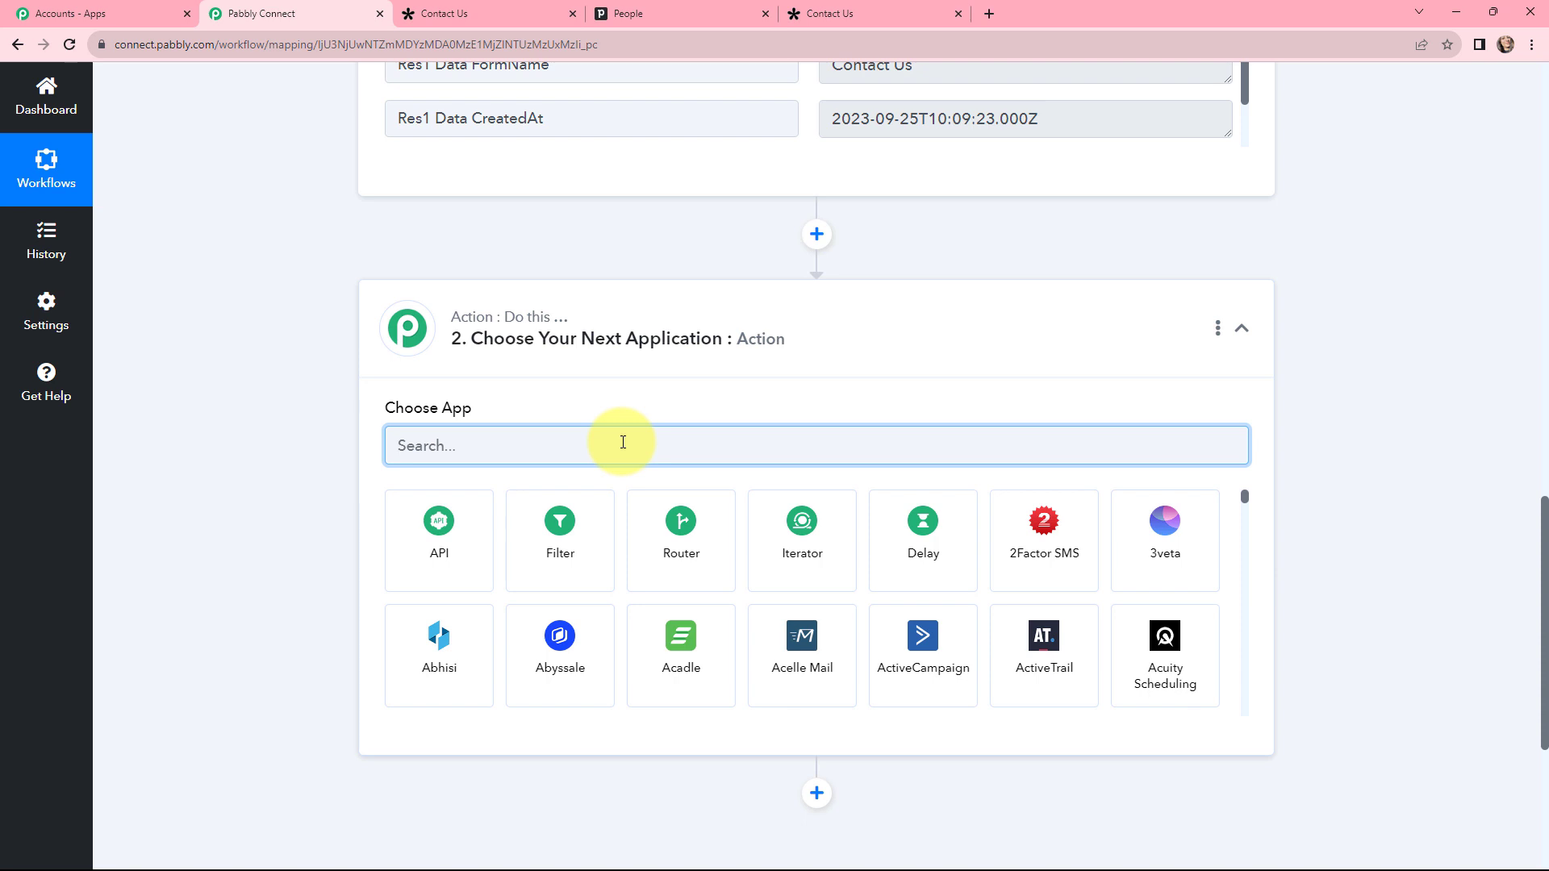
pyautogui.write('pip')
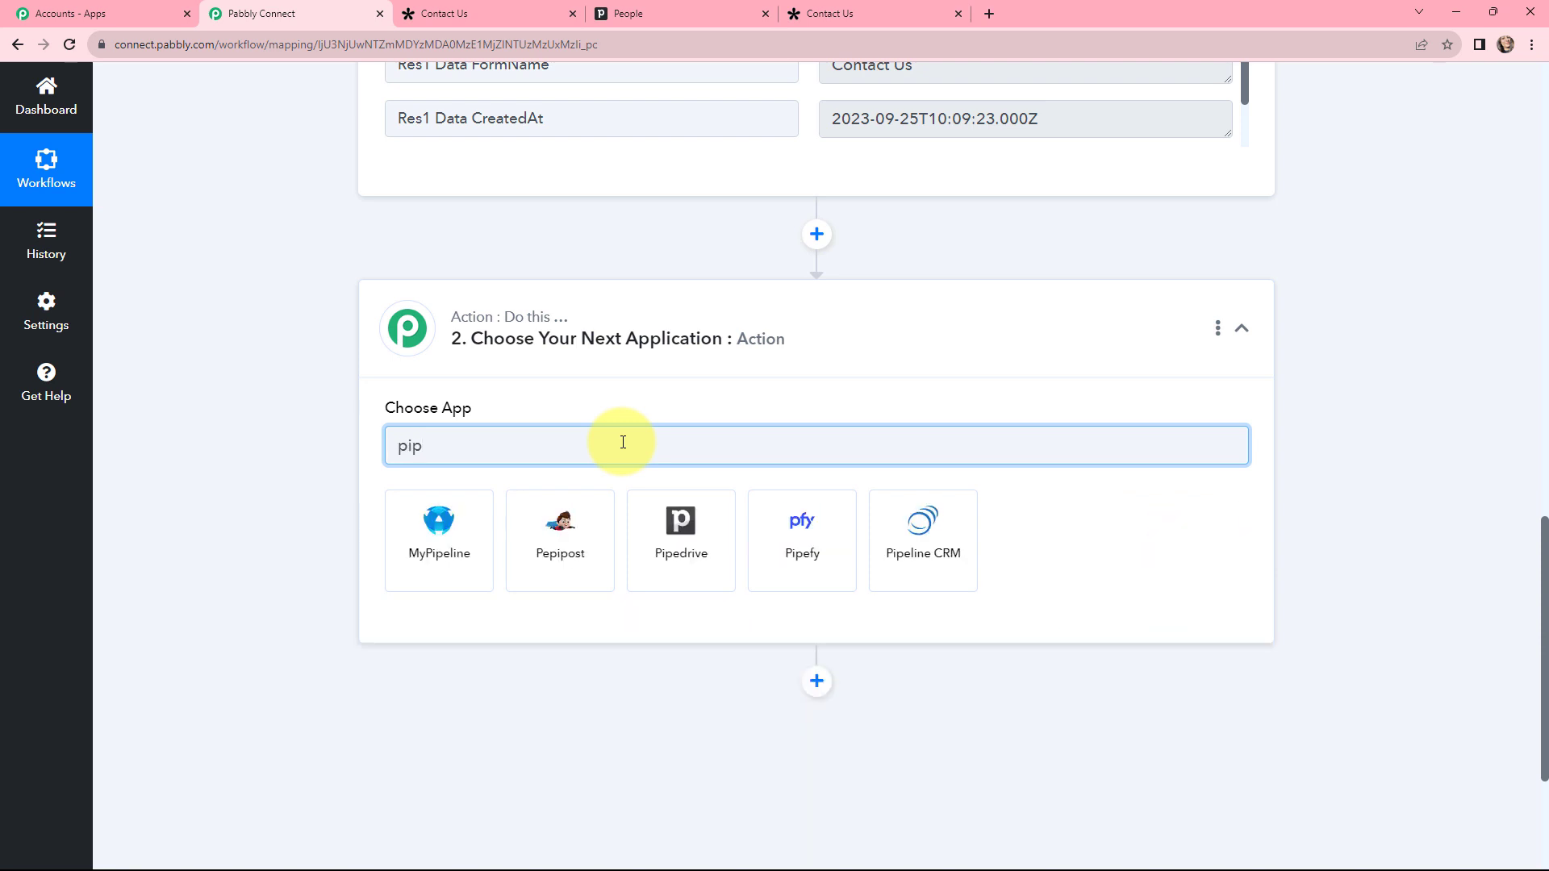
pyautogui.write('ed')
pyautogui.click(459, 529)
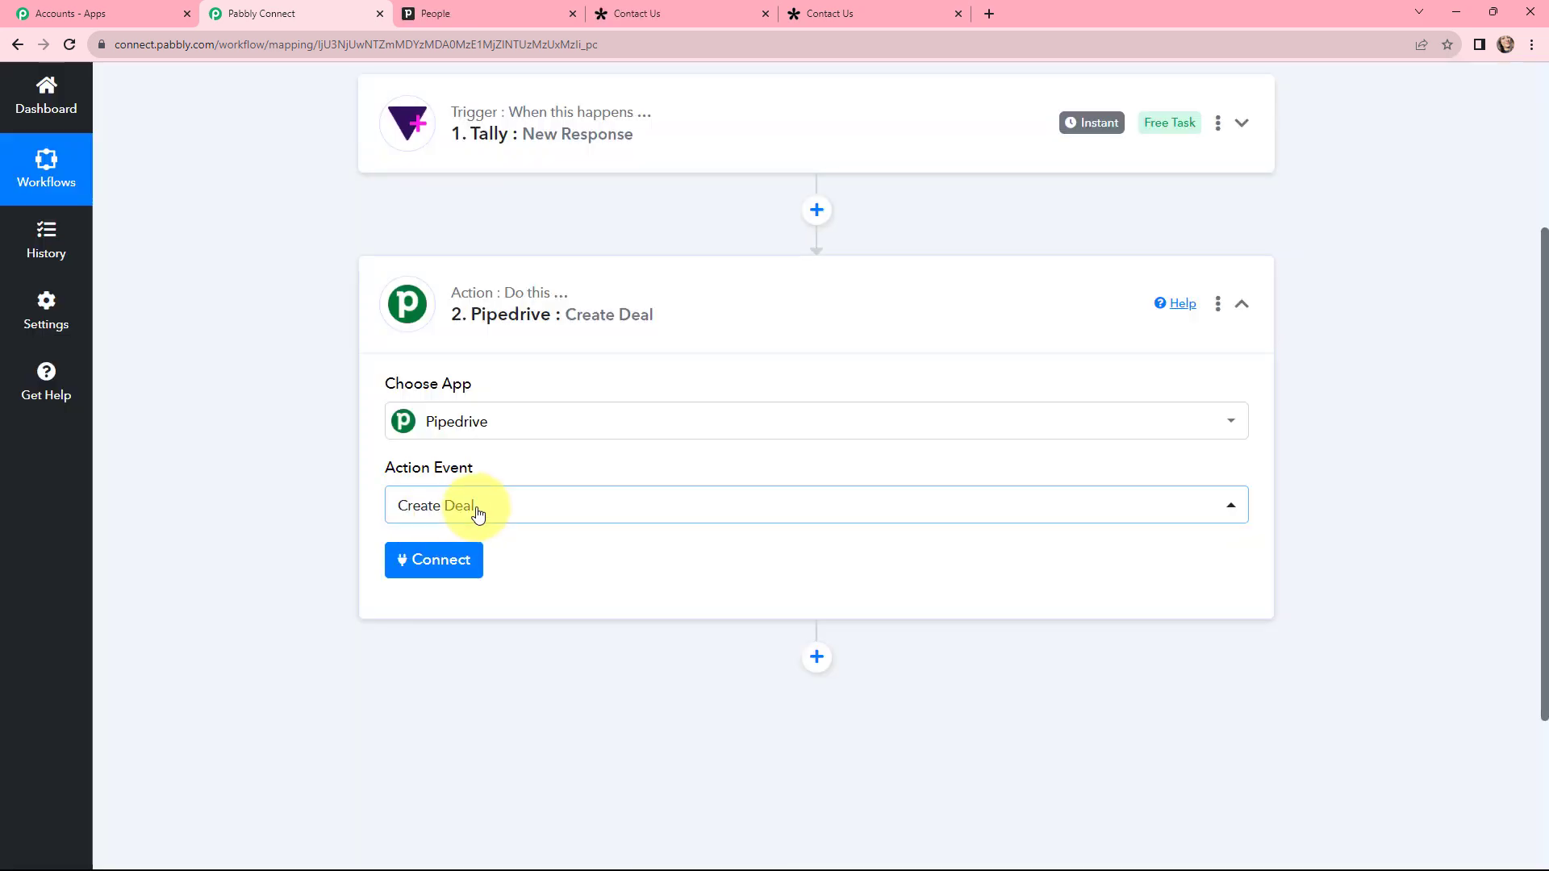
# Step: Set the Pipedrive action event to Create a Person and start adding a new connection
pyautogui.click(477, 509)
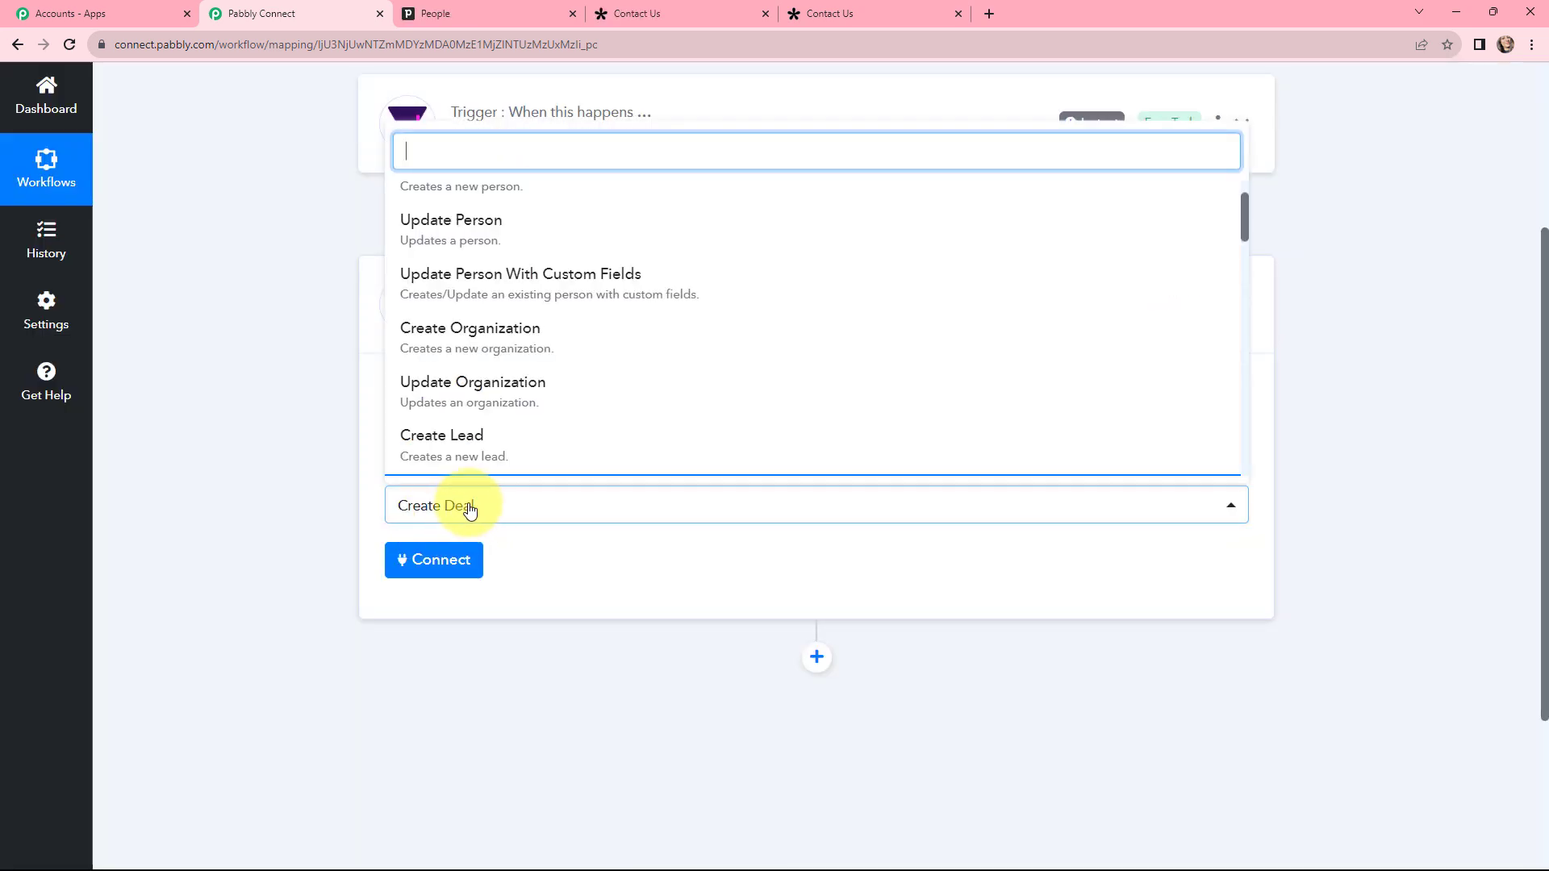
pyautogui.scroll(2, 543, 244)
pyautogui.click(521, 242)
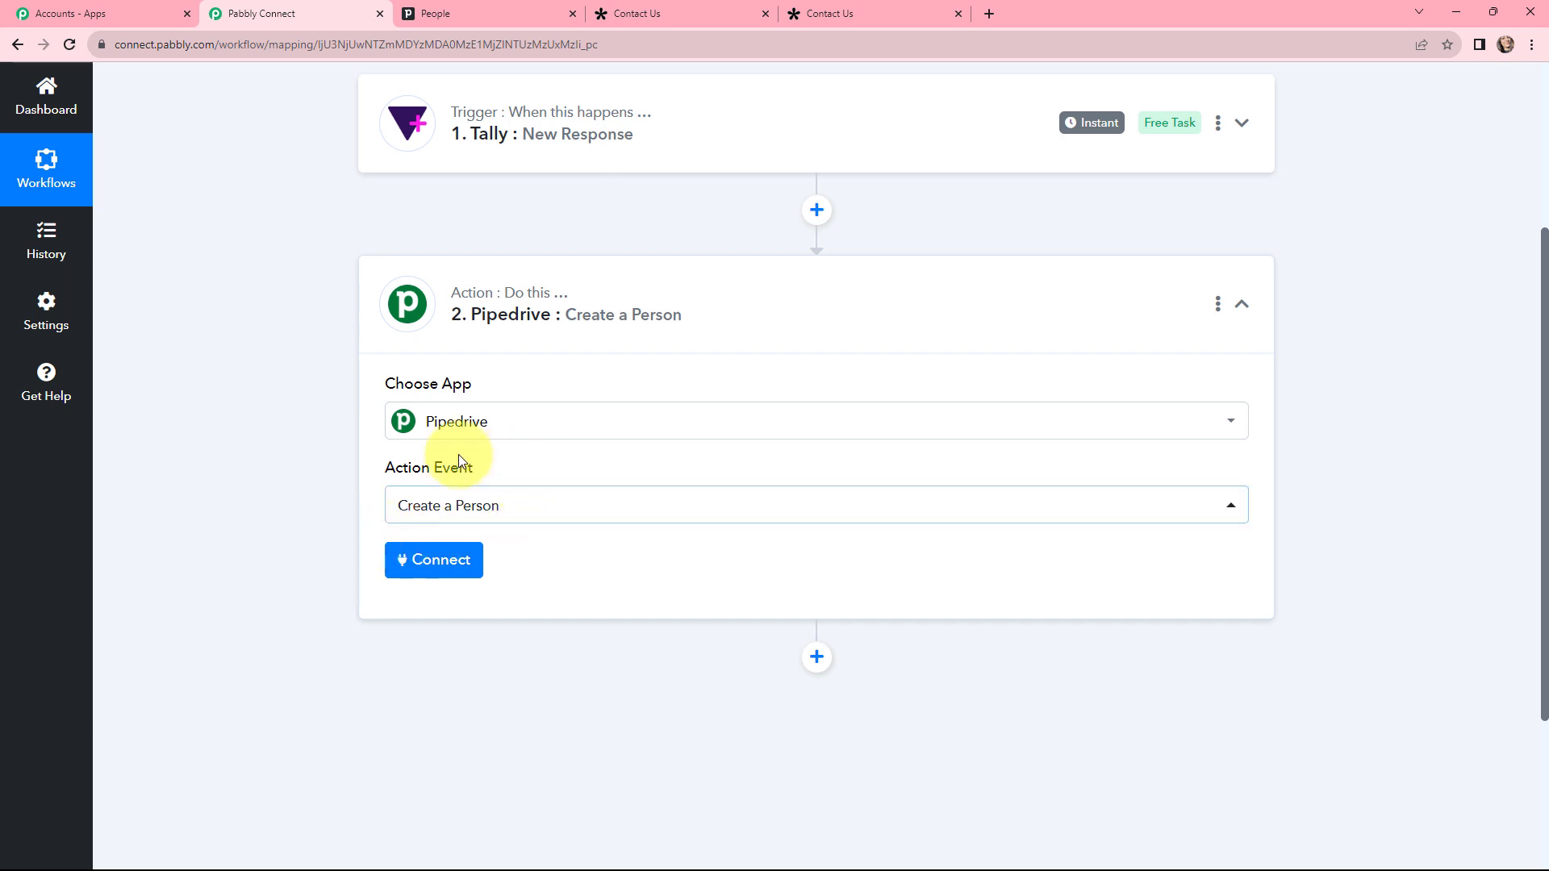
pyautogui.click(433, 565)
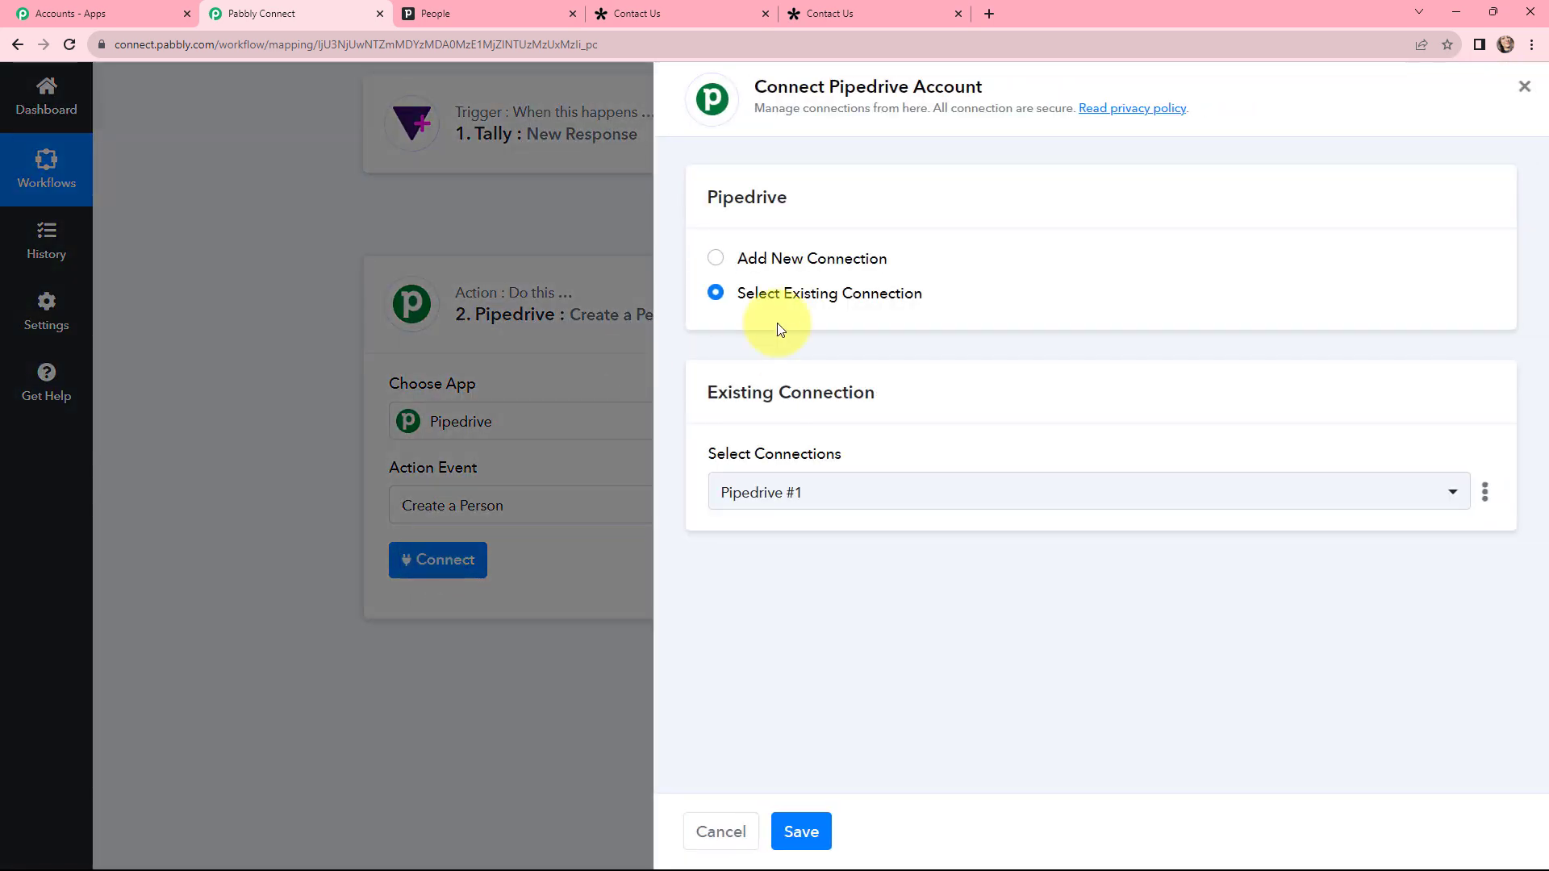
pyautogui.click(716, 269)
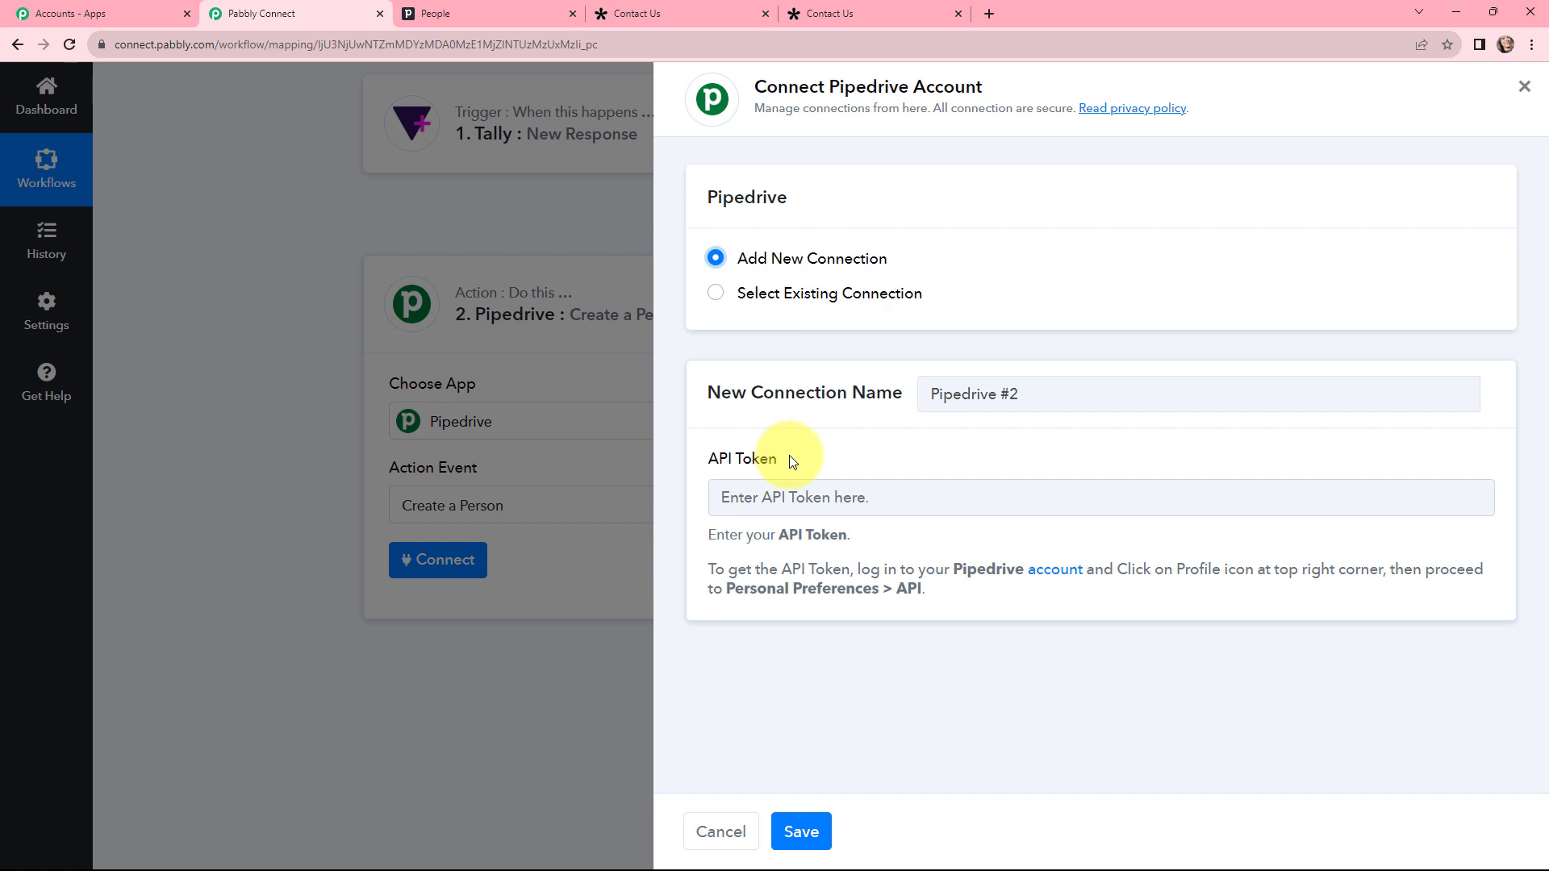
pyautogui.moveTo(781, 461); pyautogui.dragTo(724, 460)
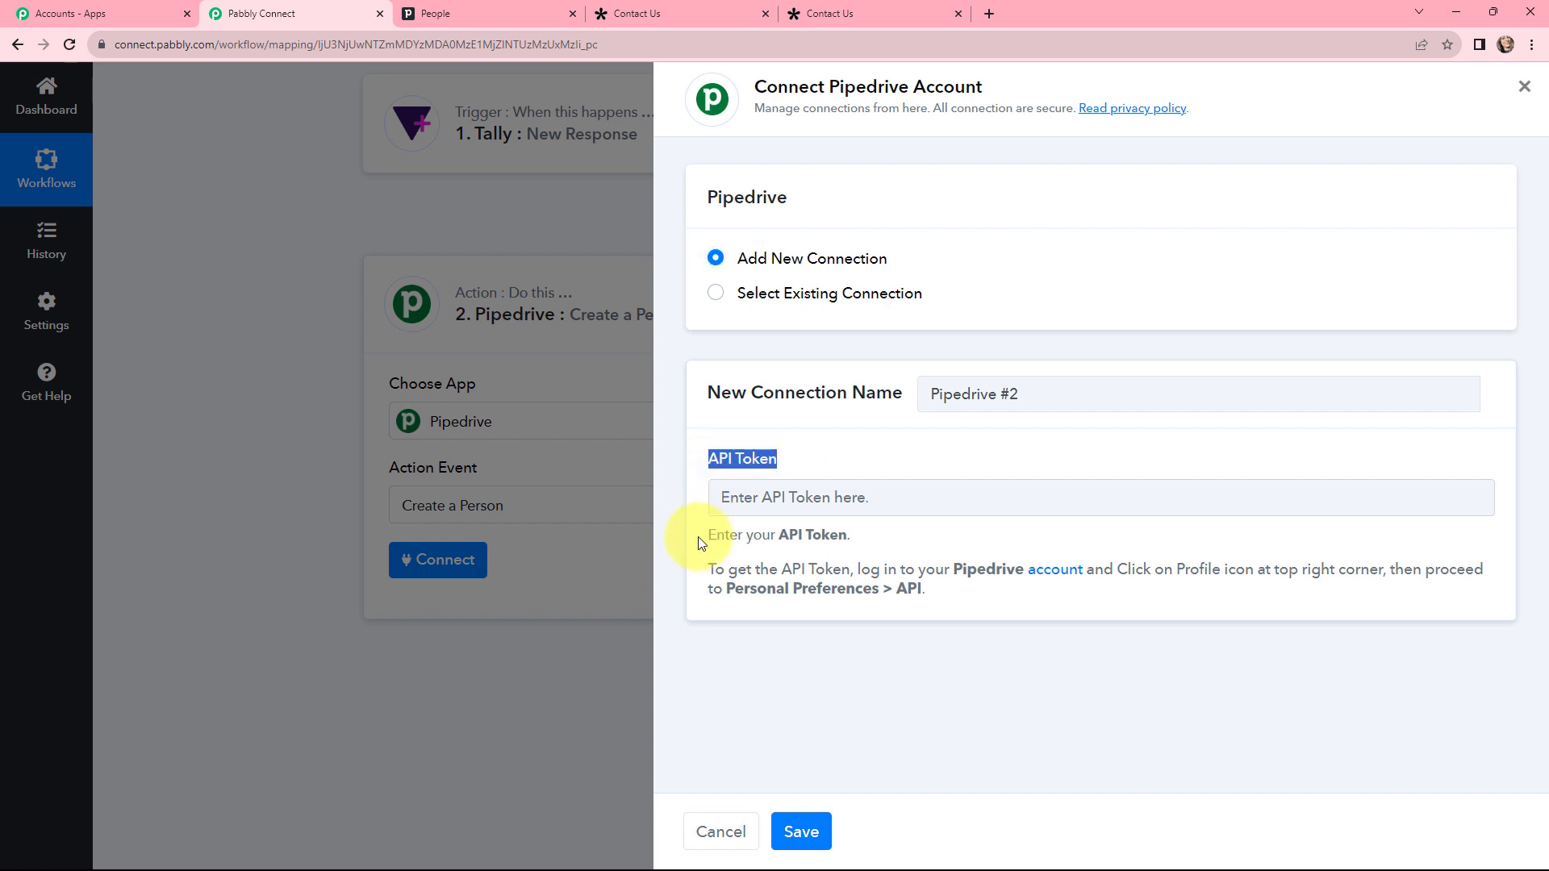
# Step: Switch to Pipedrive and copy the personal API token from the account's personal preferences
pyautogui.click(464, 14)
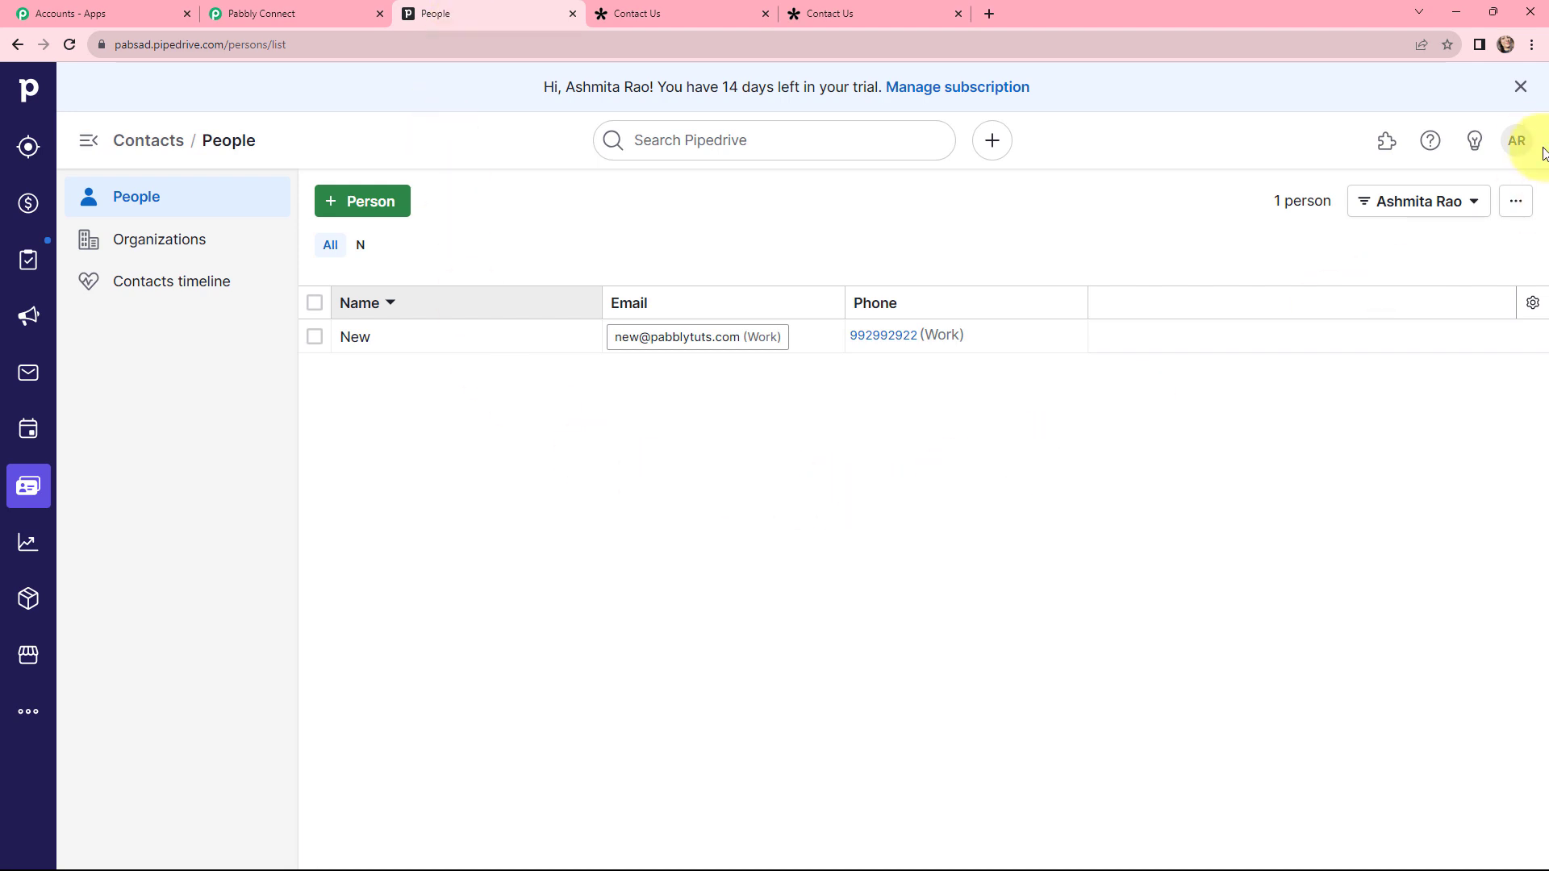
pyautogui.click(1510, 143)
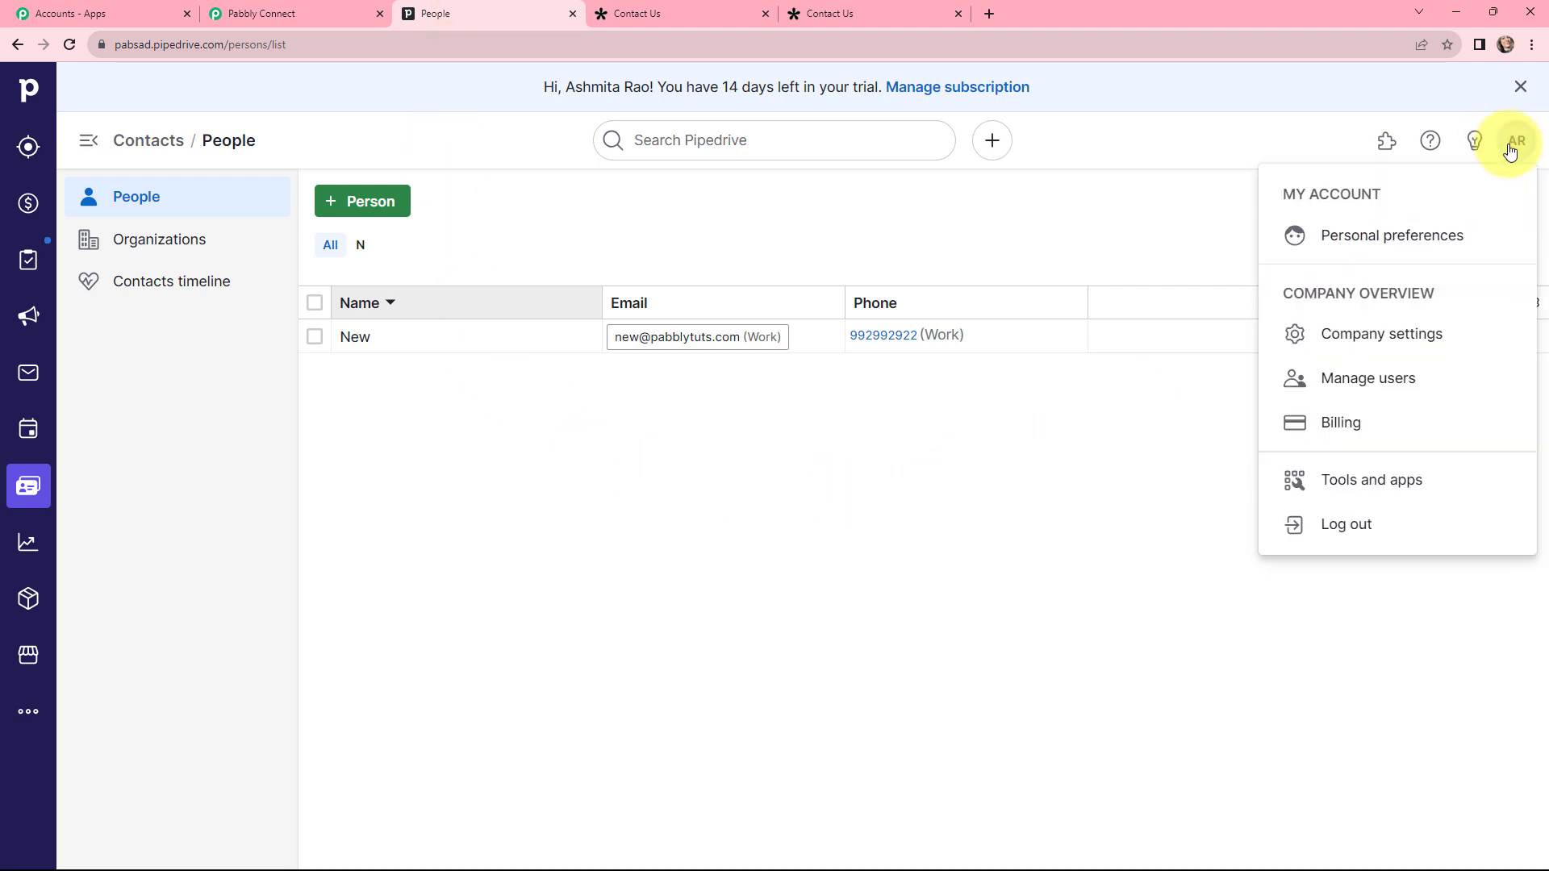
pyautogui.click(1372, 243)
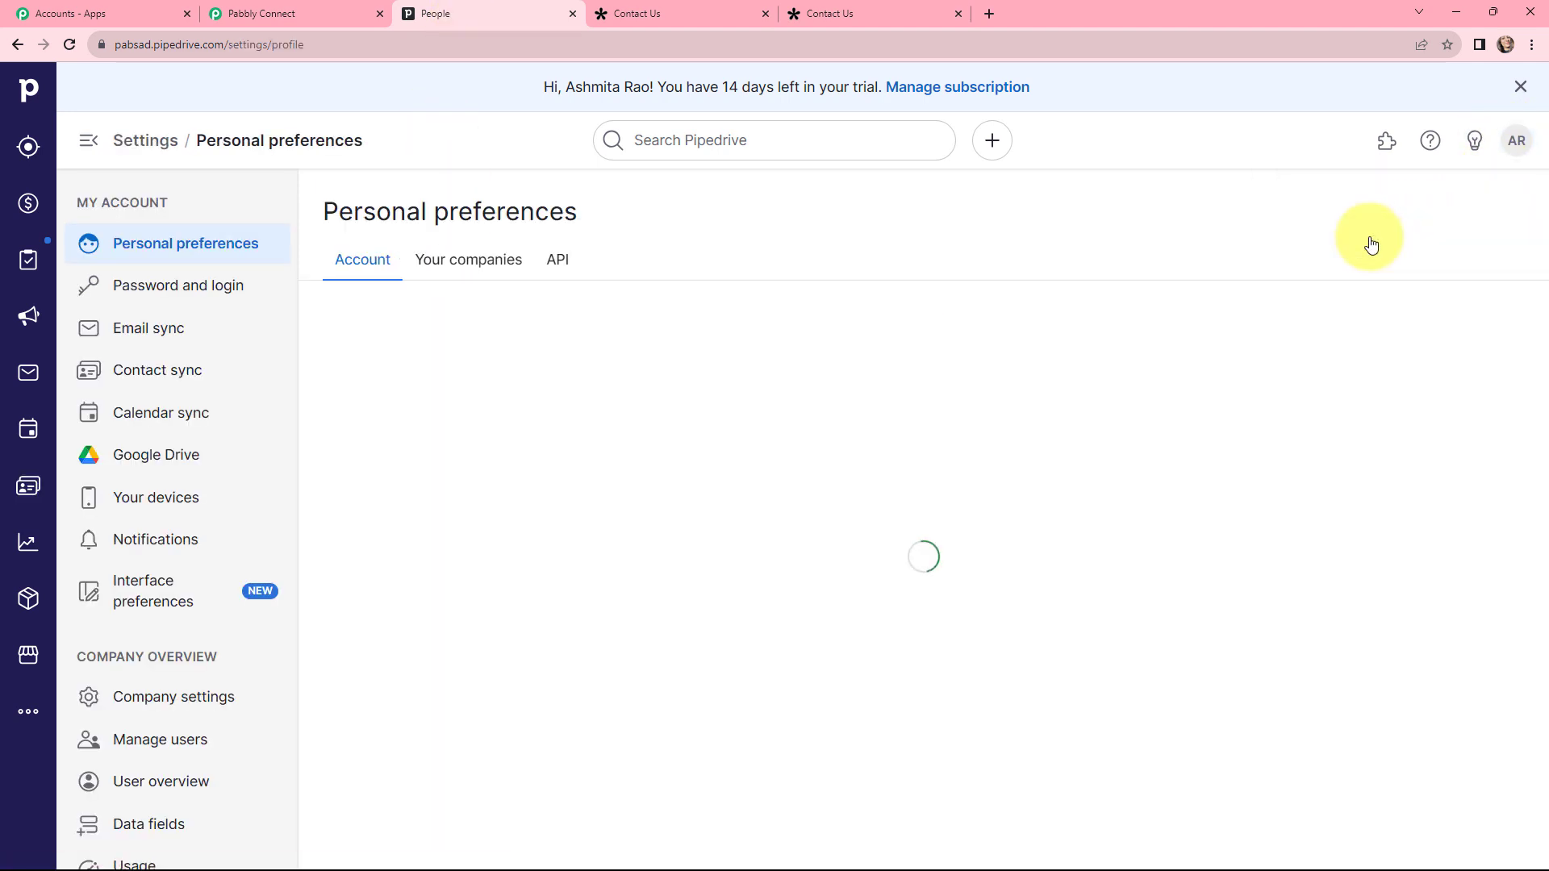
pyautogui.click(565, 260)
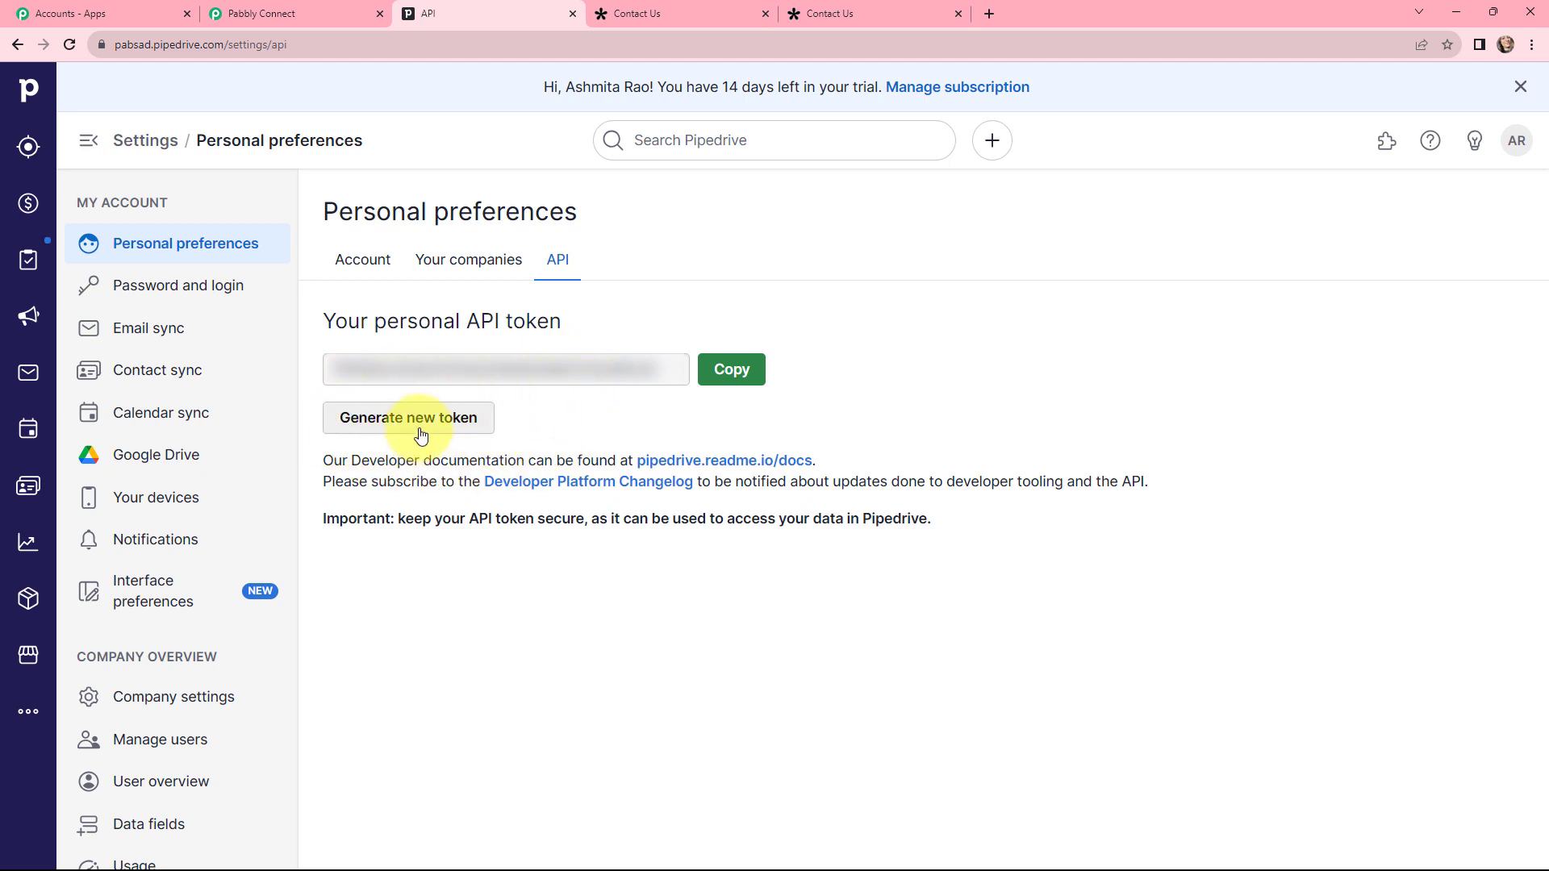
pyautogui.click(725, 373)
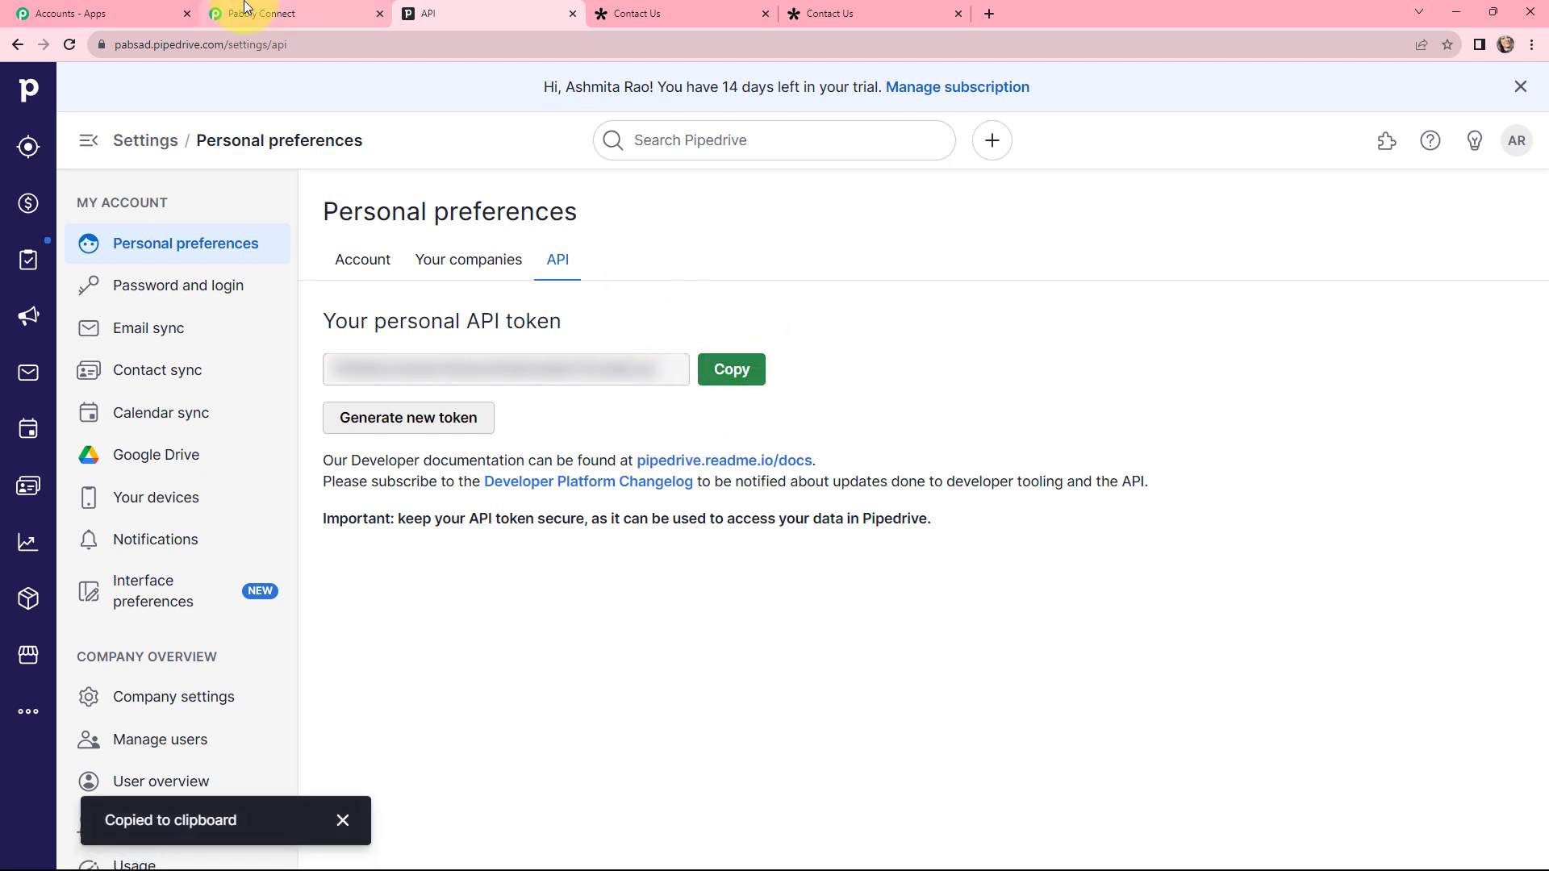
# Step: Switch back to Pabbly Connect, paste the API token into the new Pipedrive connection and save it
pyautogui.click(244, 10)
pyautogui.click(759, 495)
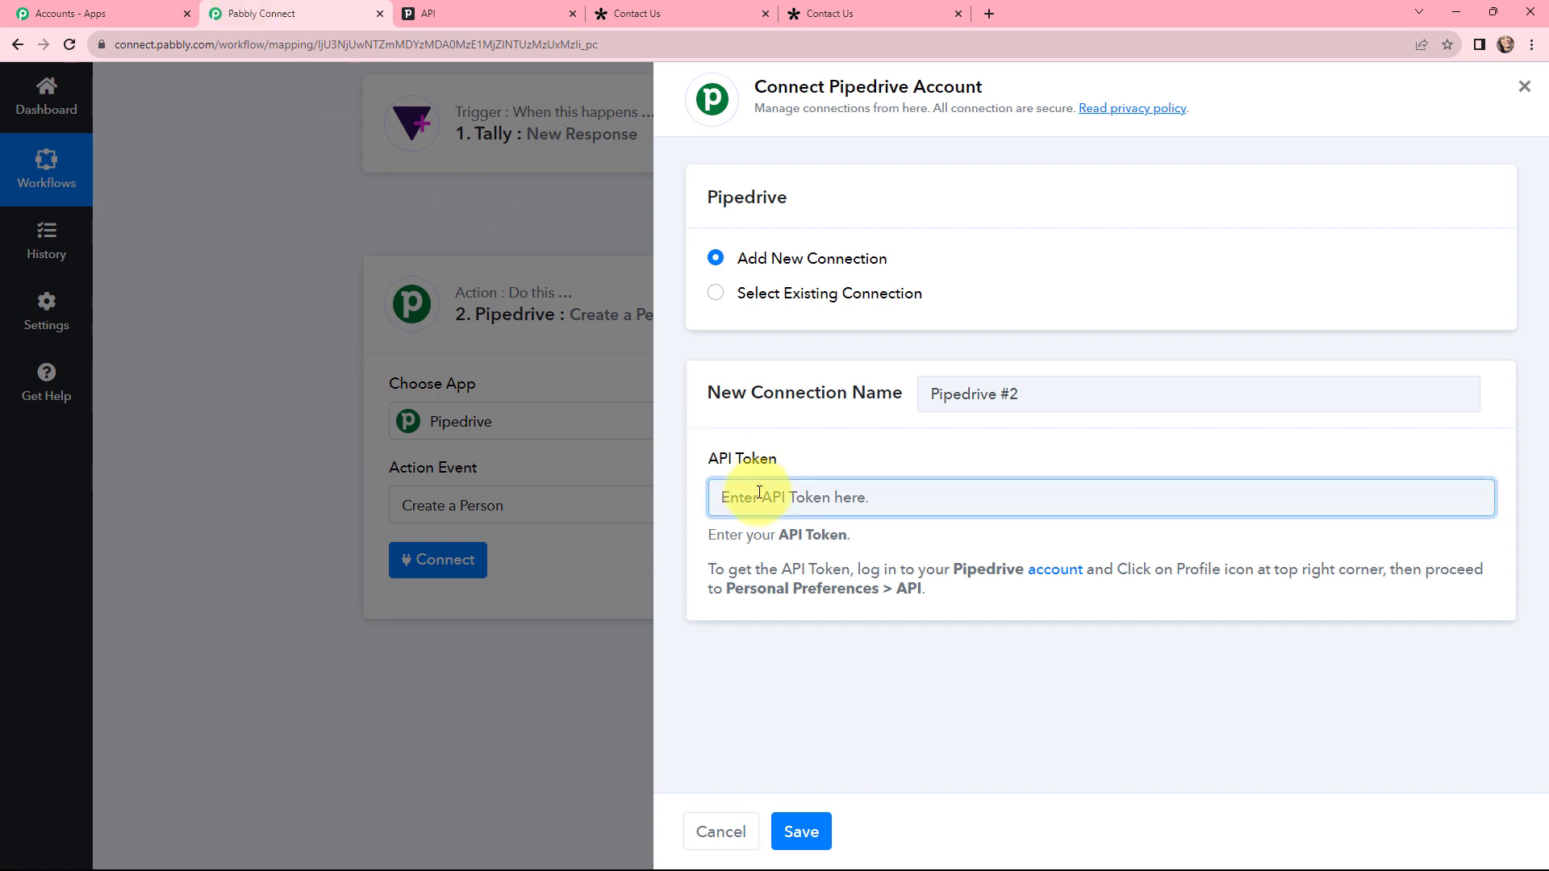
pyautogui.hotkey('ctrl', 'v')
pyautogui.click(787, 820)
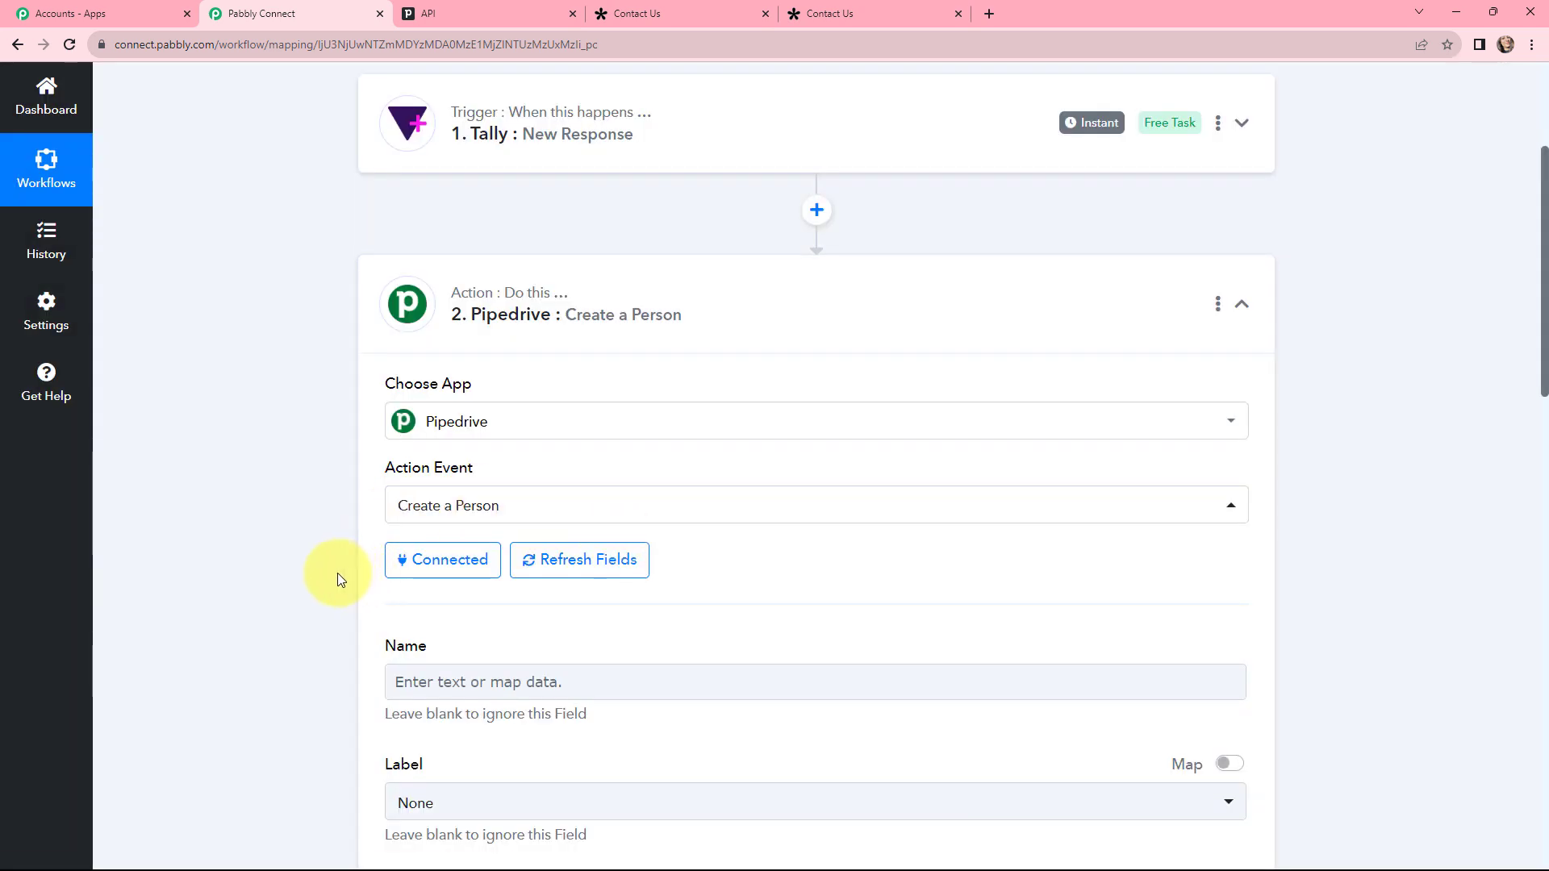
# Step: Map the person's Name field to the Enter Your Name answer from the Tally response
pyautogui.scroll(-4, 342, 568)
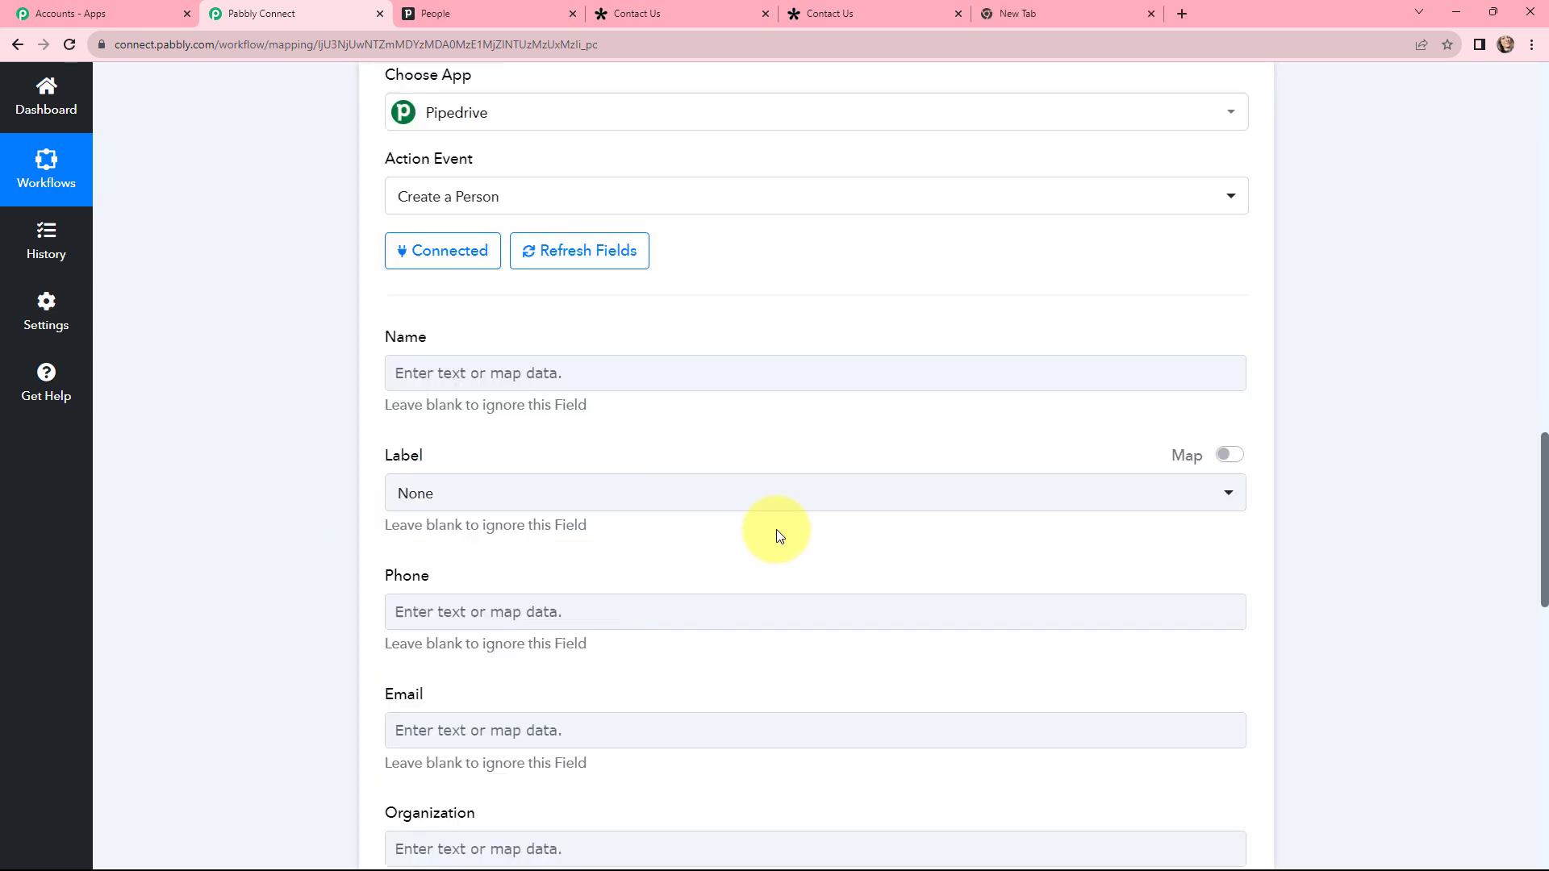
pyautogui.click(502, 372)
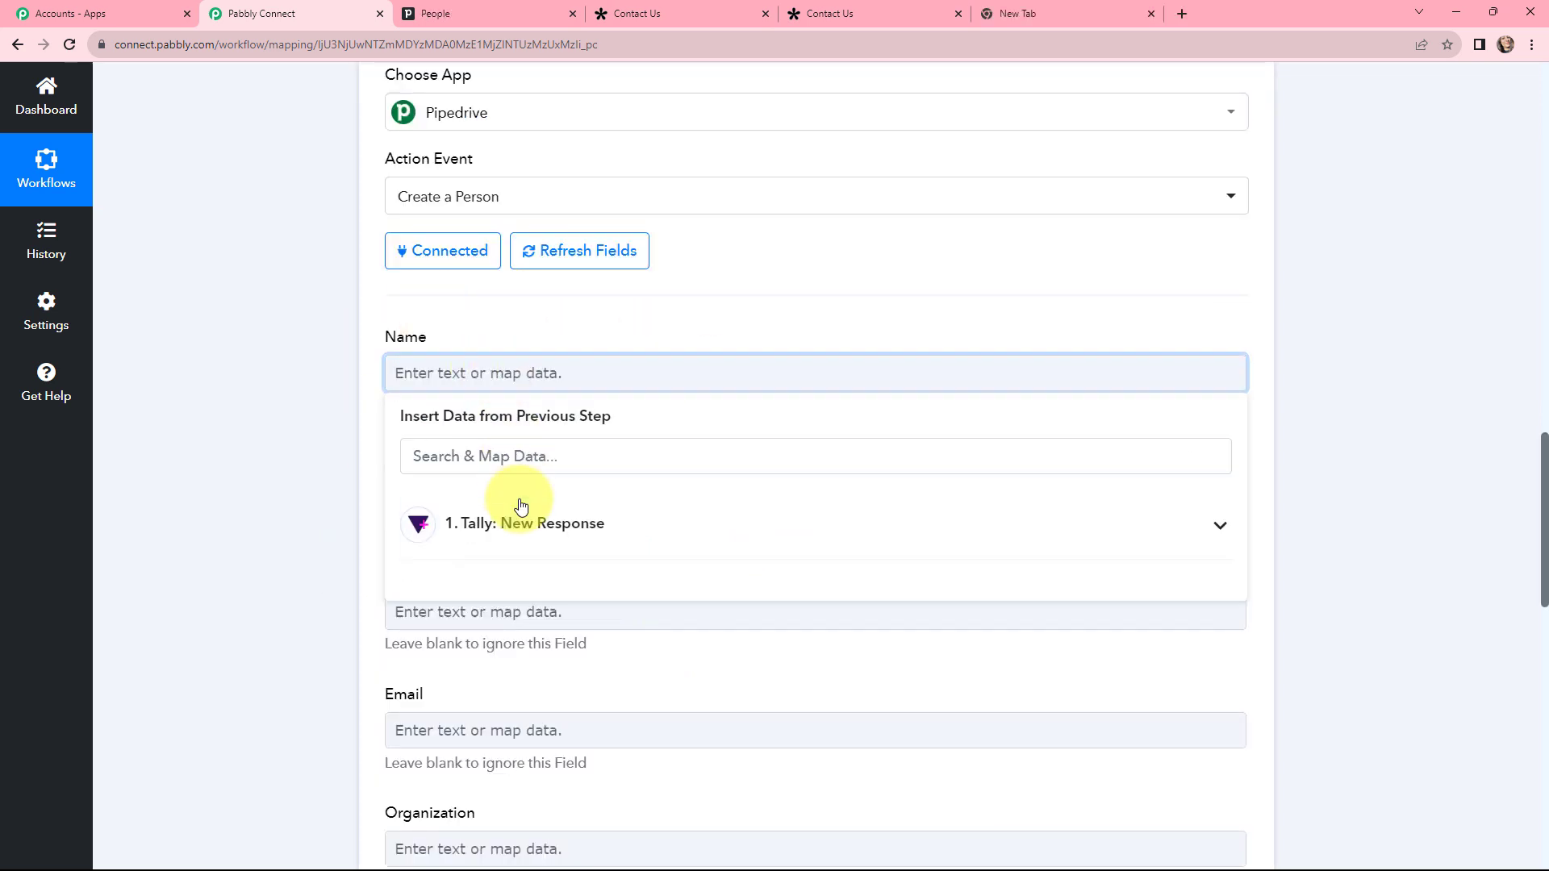
pyautogui.click(622, 534)
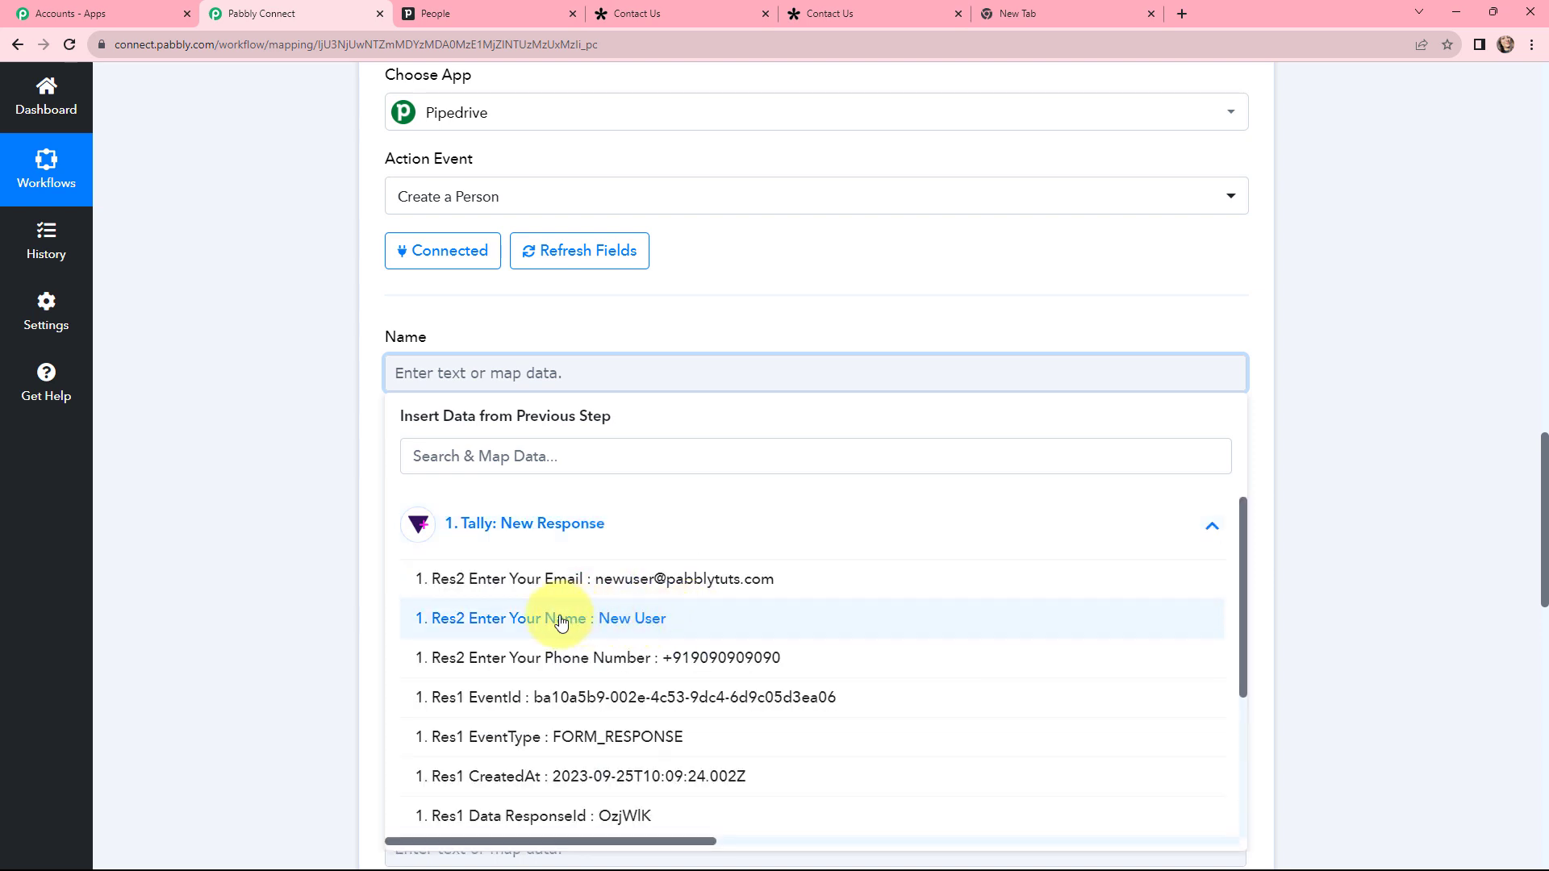
pyautogui.click(716, 623)
pyautogui.click(634, 322)
pyautogui.scroll(-1, 668, 358)
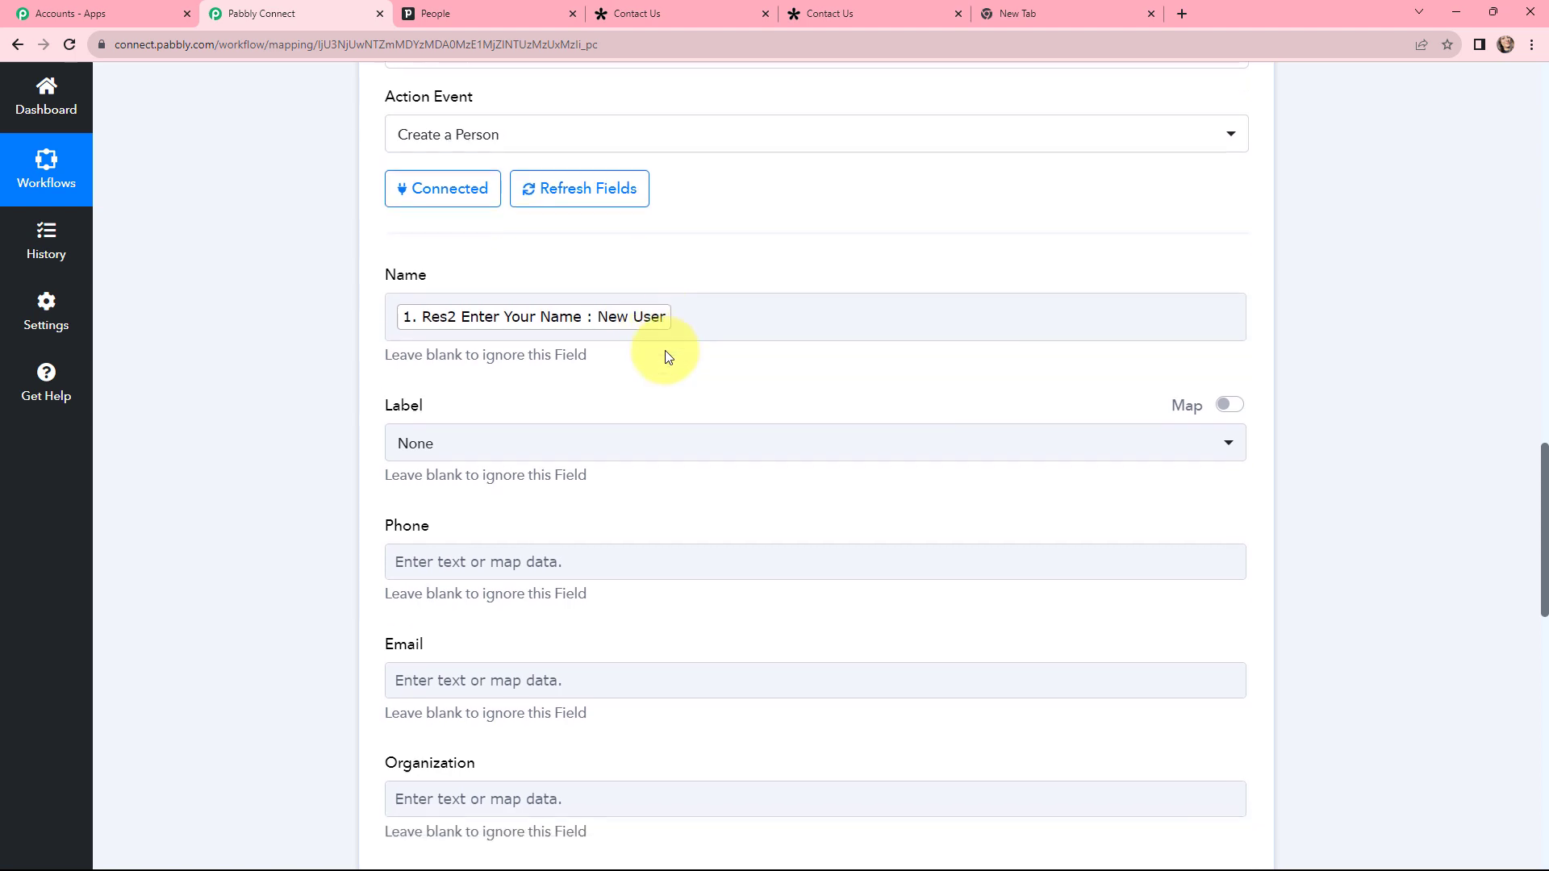
# Step: Map the person's Phone field to the Enter Your Phone Number answer from the Tally response
pyautogui.scroll(-1, 668, 358)
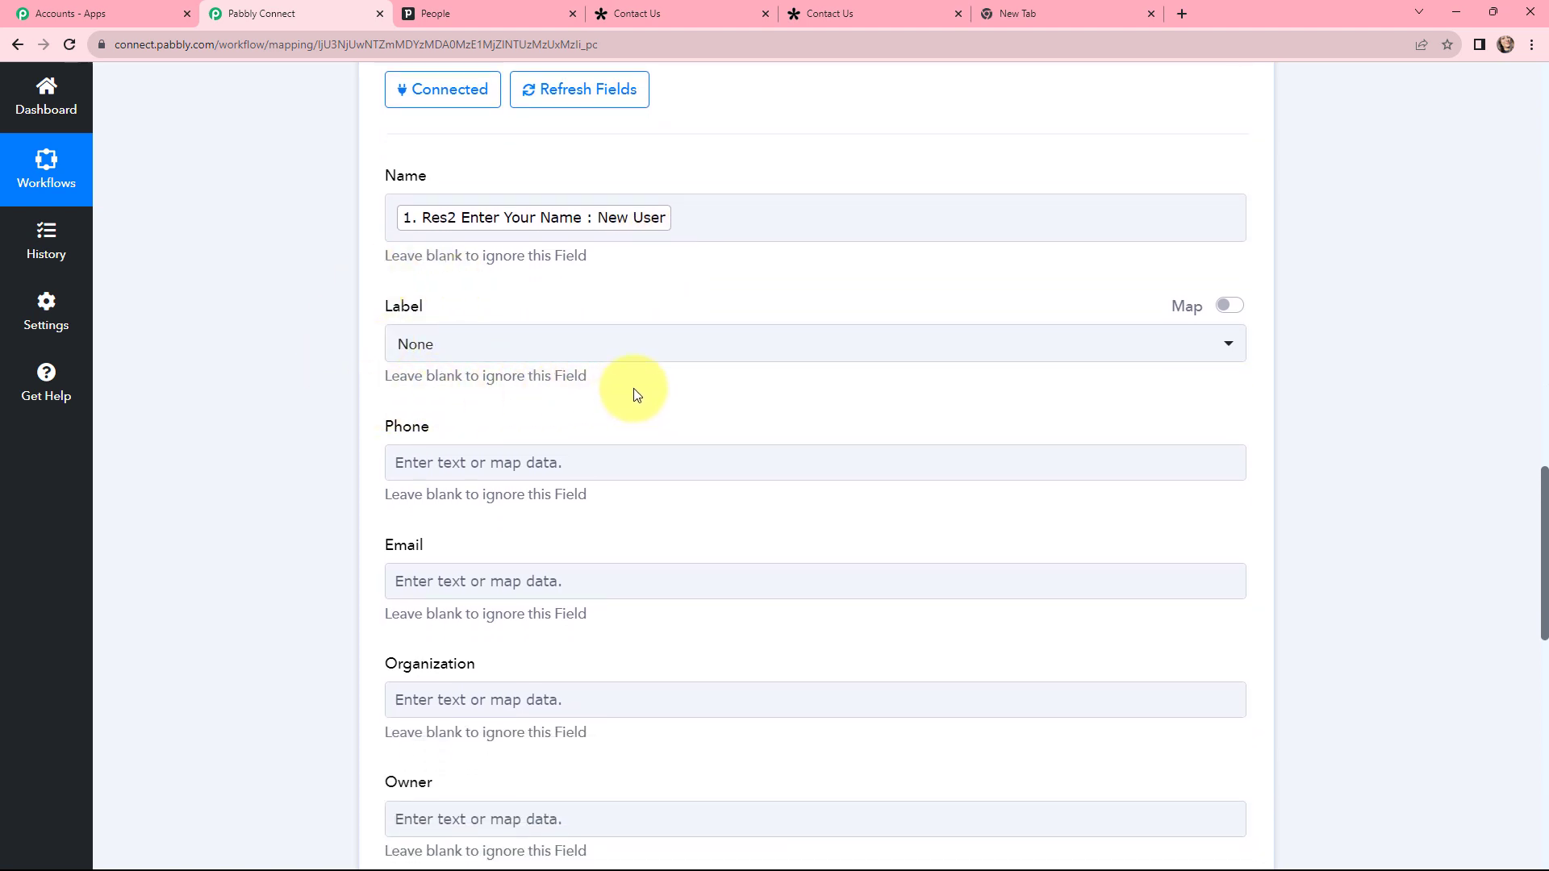
pyautogui.scroll(-1, 638, 395)
pyautogui.click(581, 380)
pyautogui.click(595, 536)
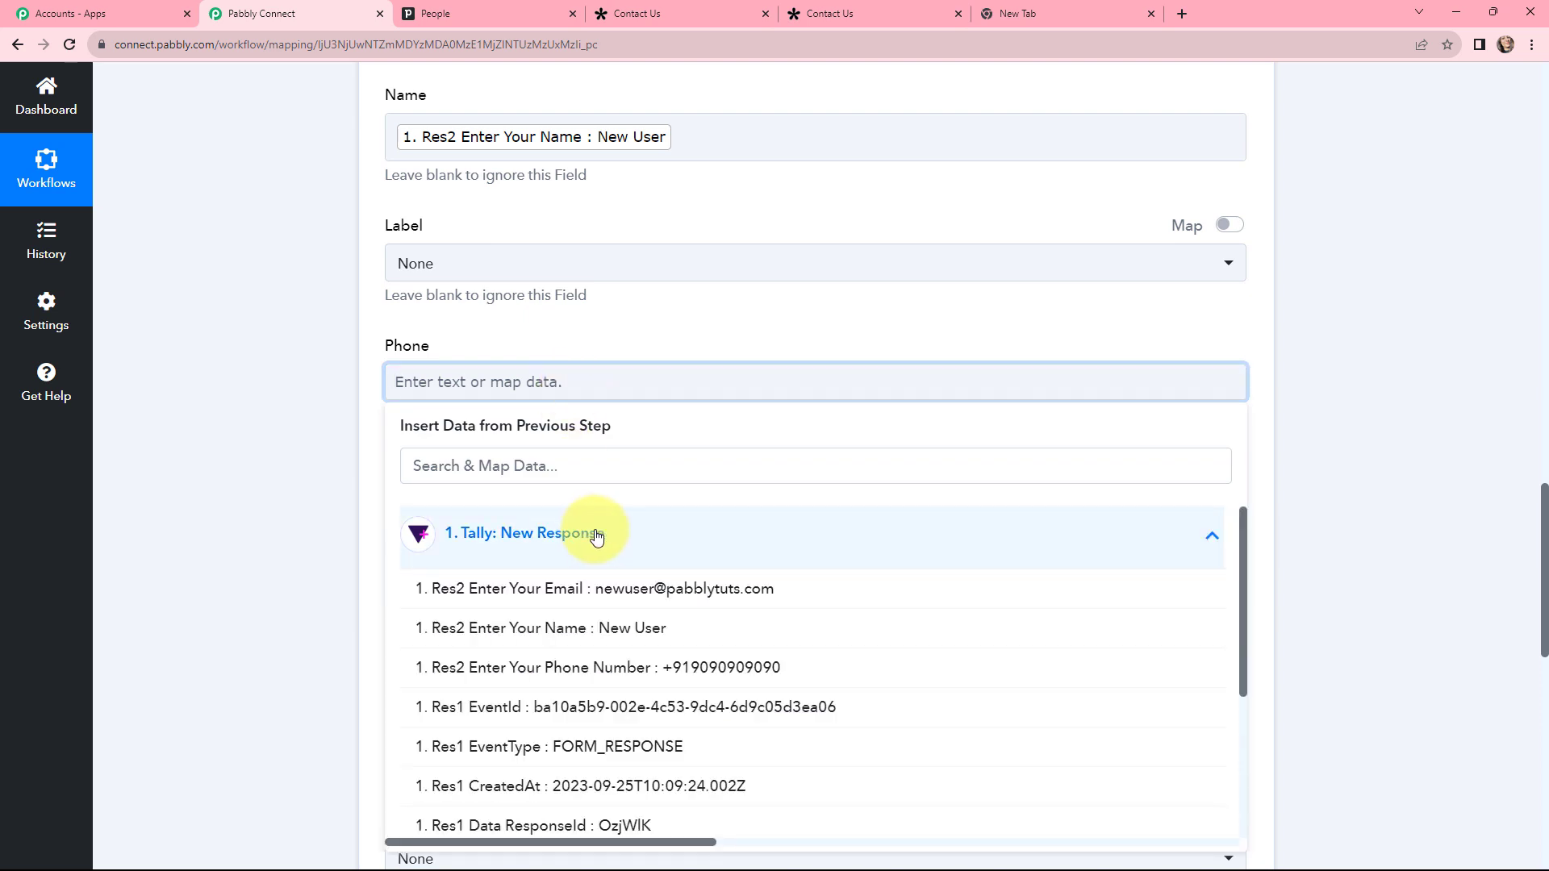
pyautogui.click(624, 670)
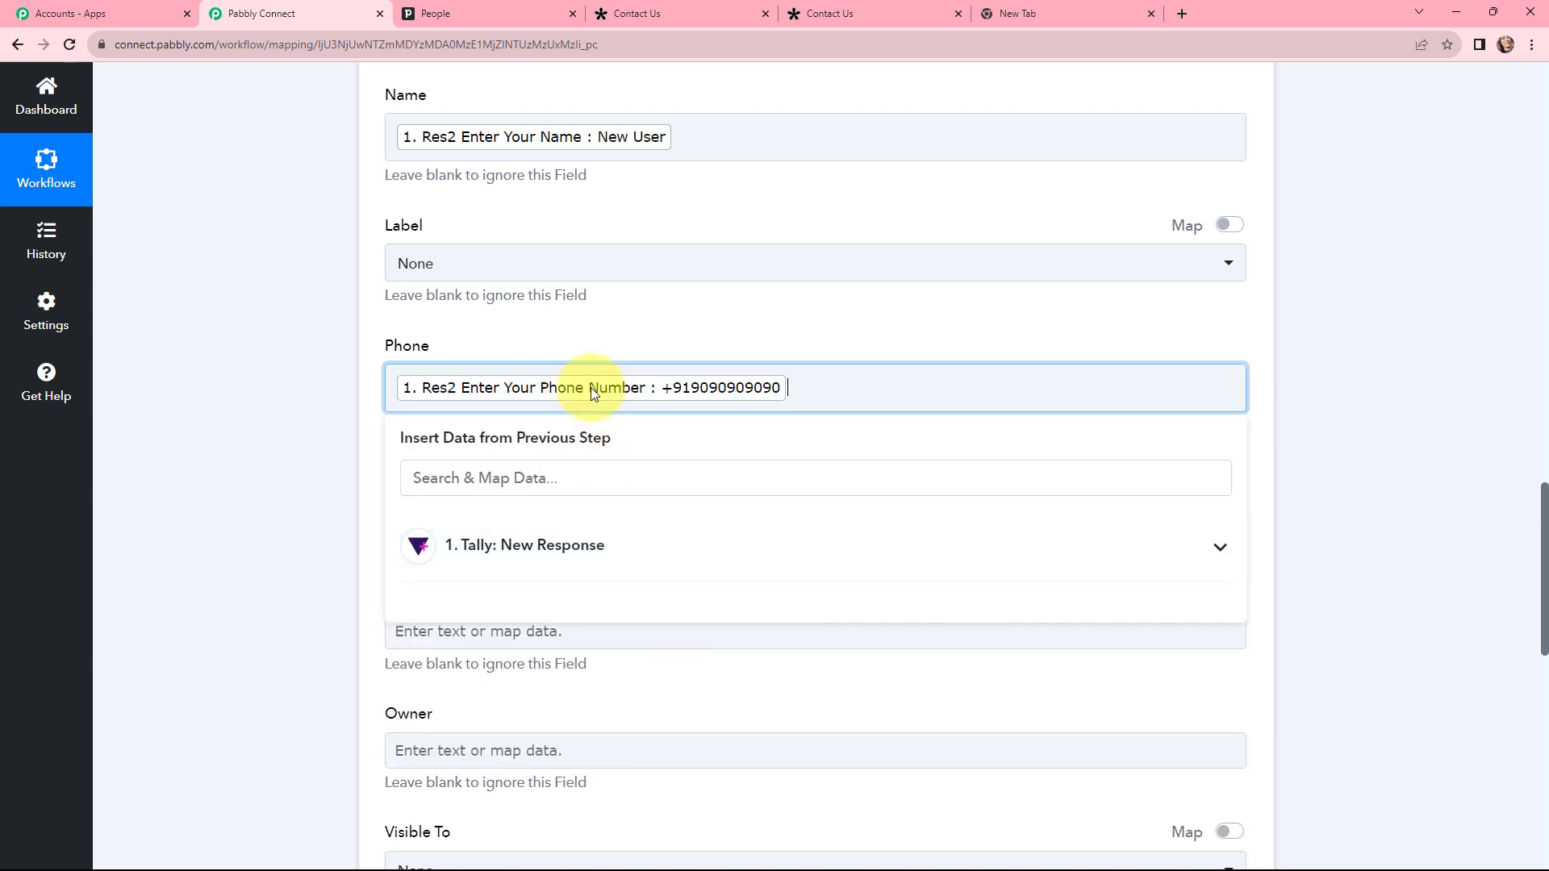
pyautogui.click(588, 336)
# Step: Map the person's Email field to the Enter Your Email answer from the Tally response
pyautogui.scroll(-3, 588, 335)
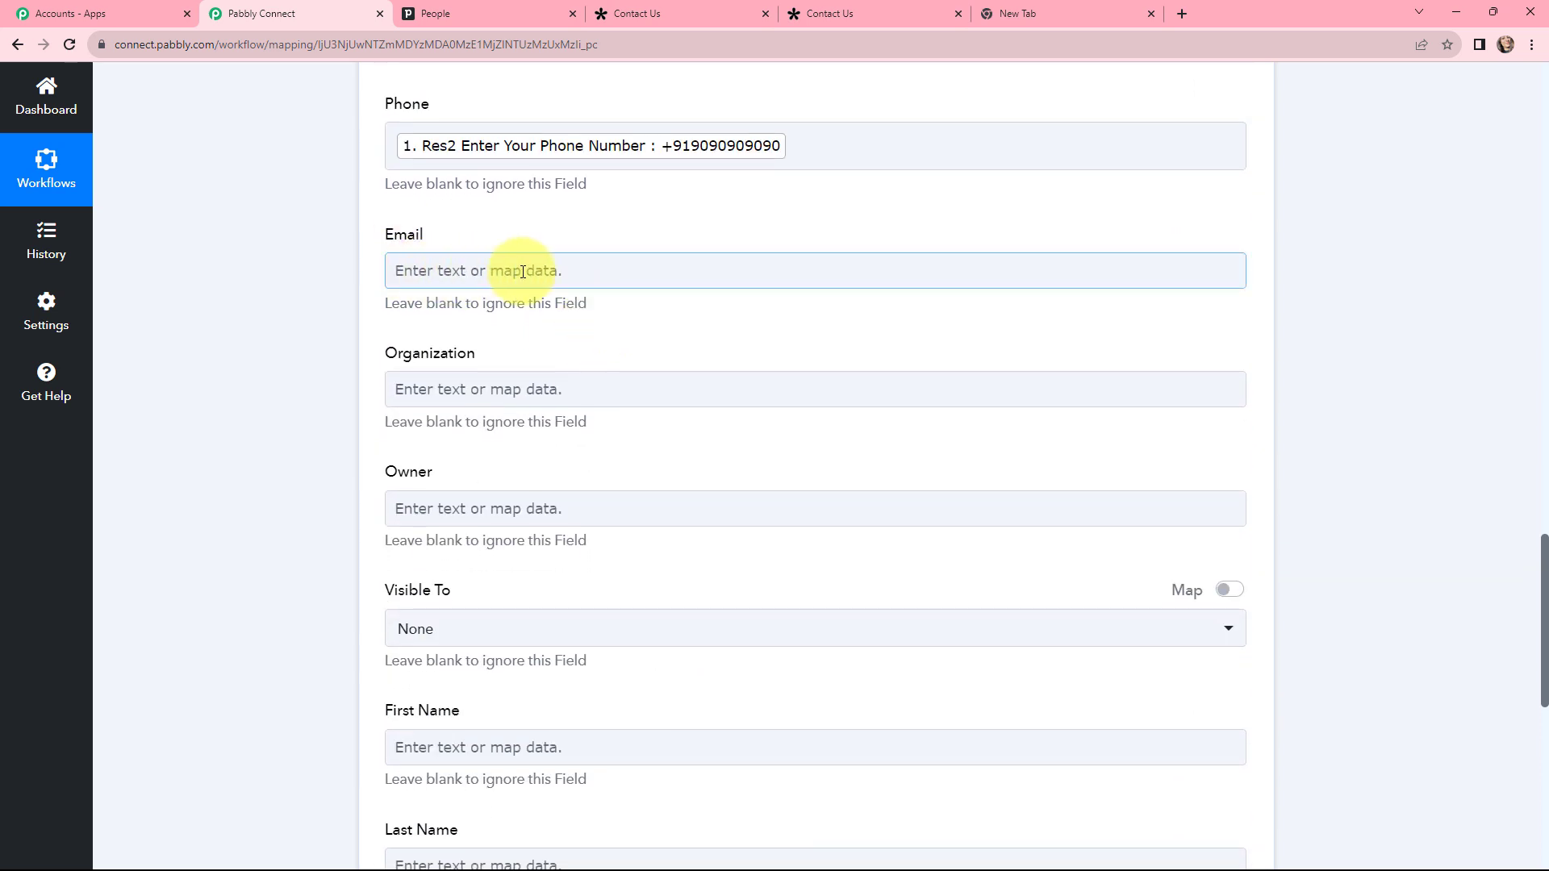
pyautogui.click(523, 272)
pyautogui.click(568, 422)
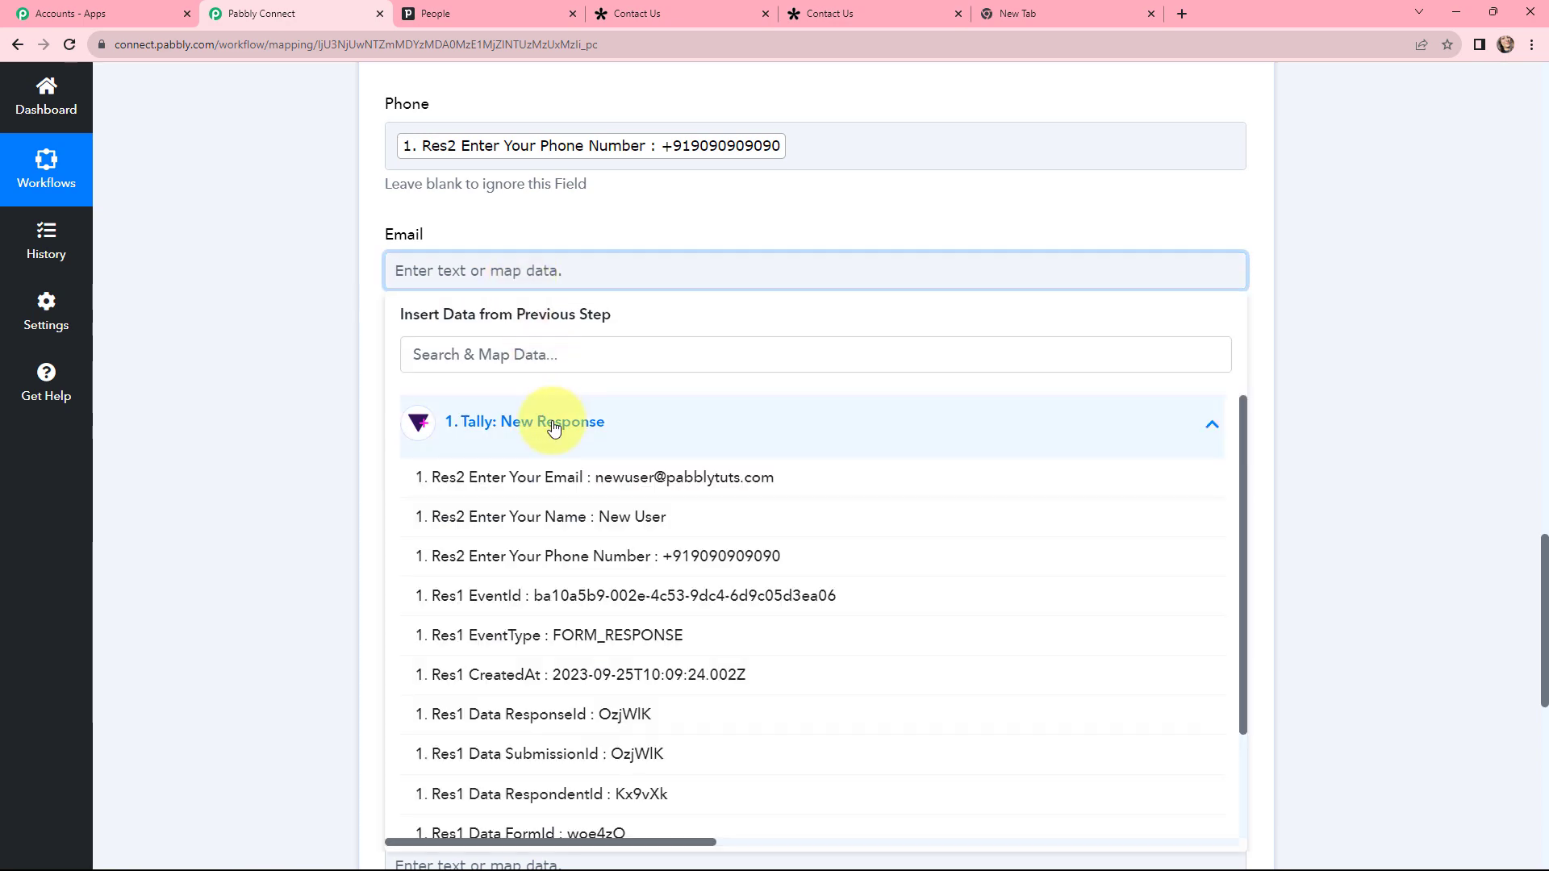
pyautogui.click(579, 478)
pyautogui.click(595, 217)
# Step: Review the mapped Name, Phone and Email fields and the remaining optional fields of the Create a Person action
pyautogui.scroll(4, 594, 346)
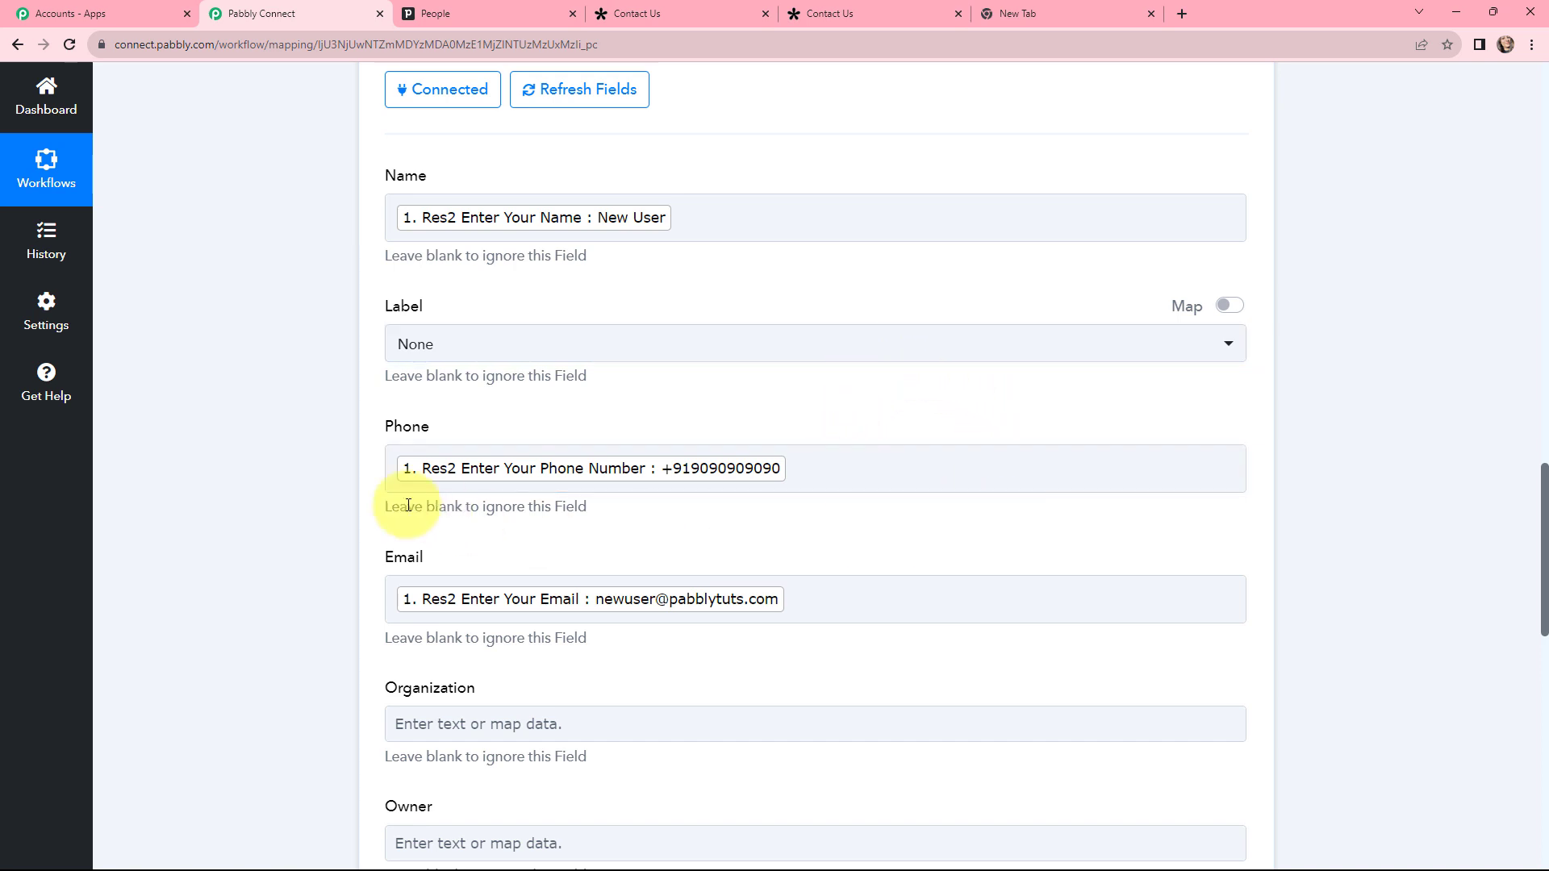
pyautogui.scroll(-5, 492, 307)
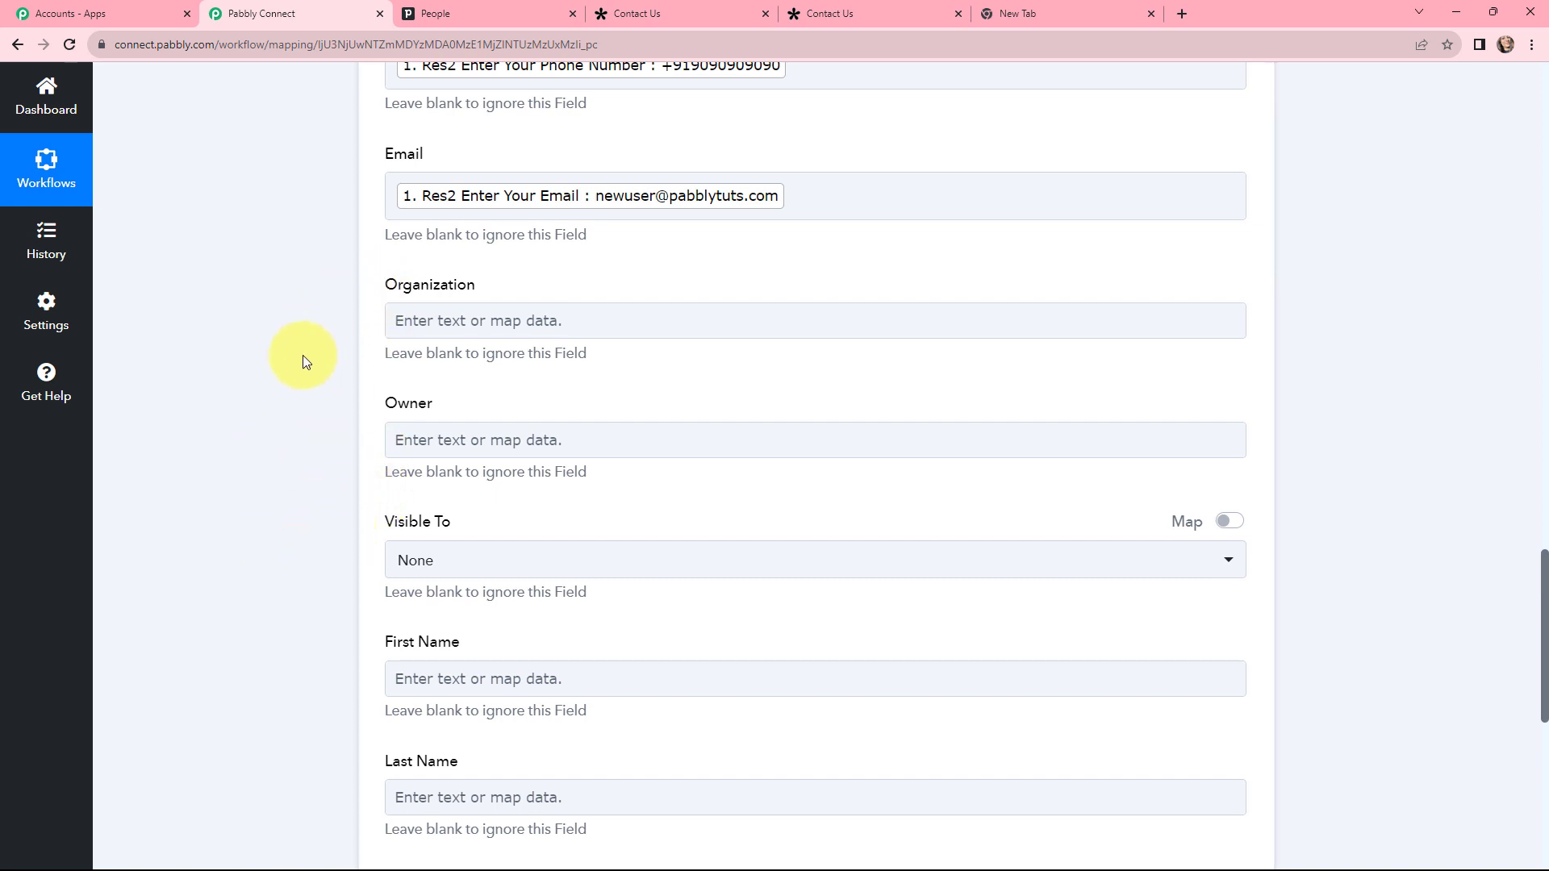
pyautogui.scroll(-3, 449, 409)
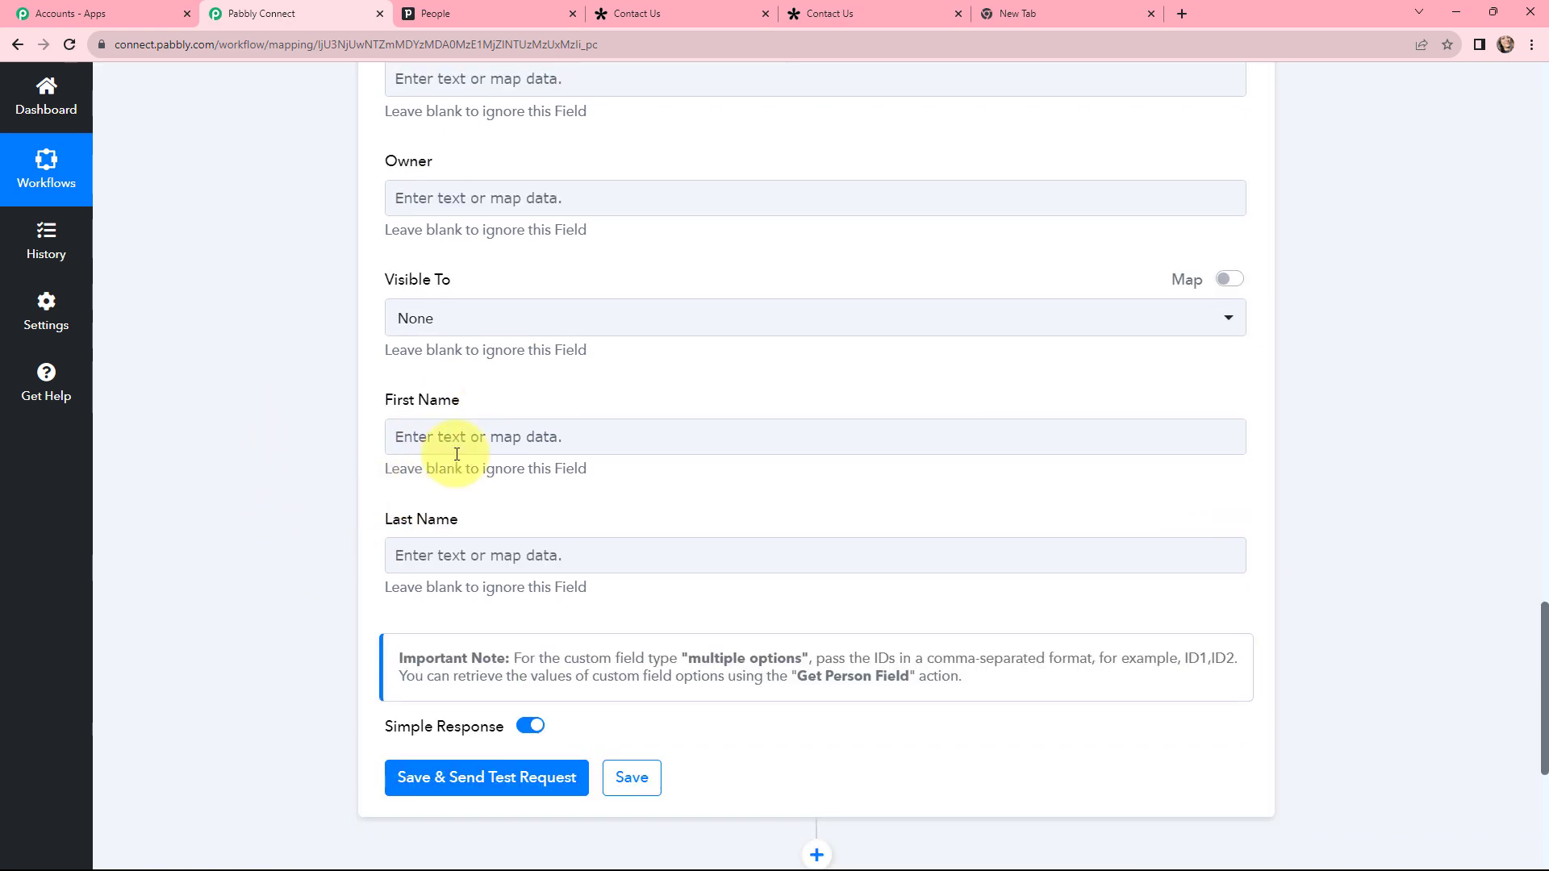
pyautogui.scroll(10, 356, 388)
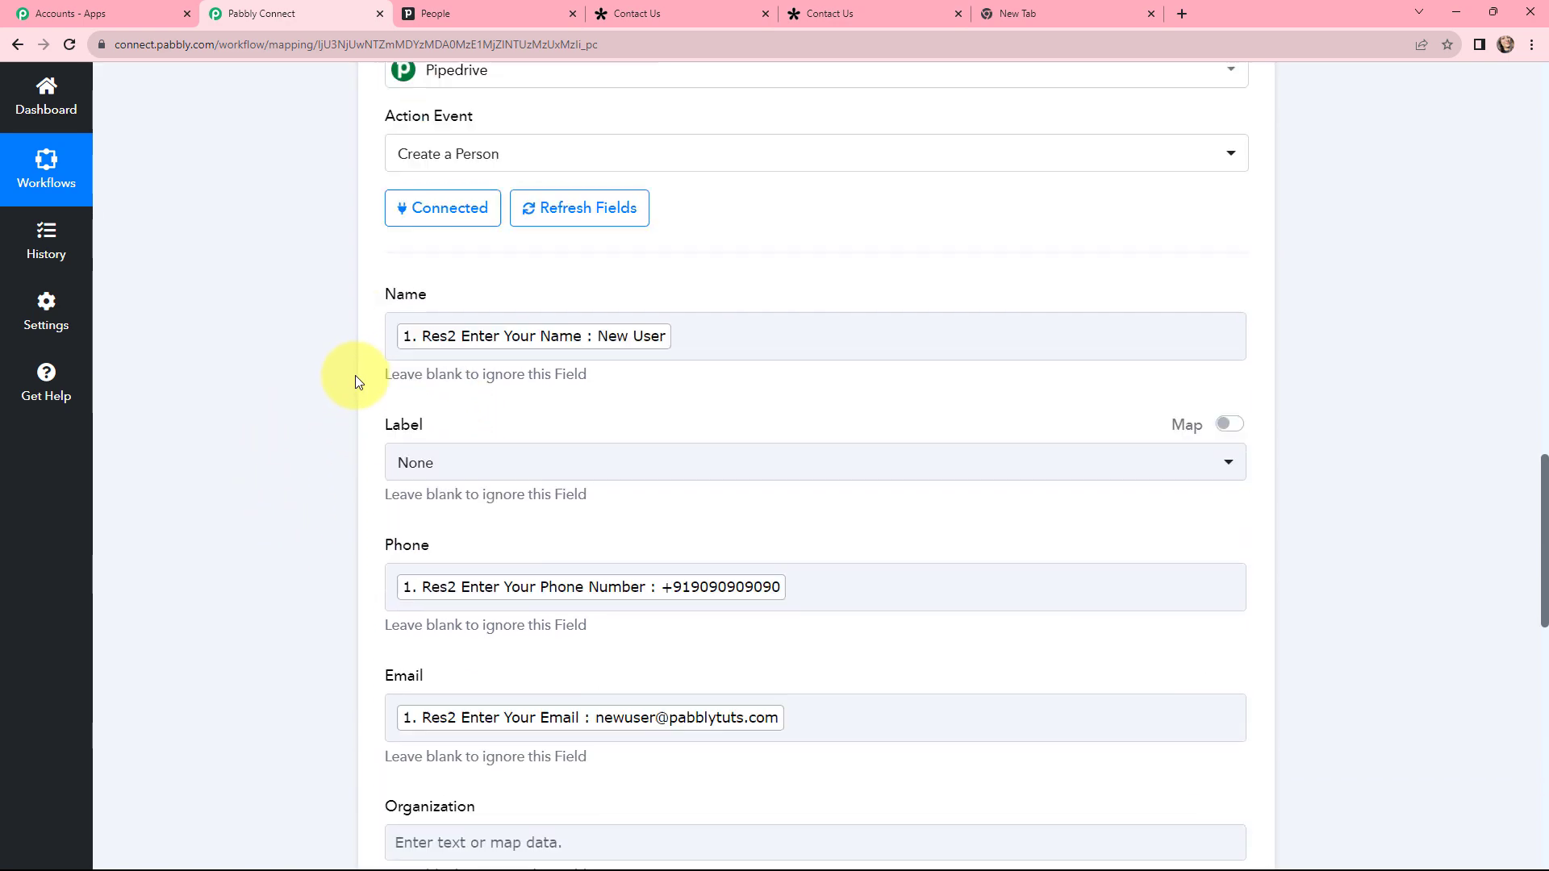
pyautogui.scroll(-1, 330, 472)
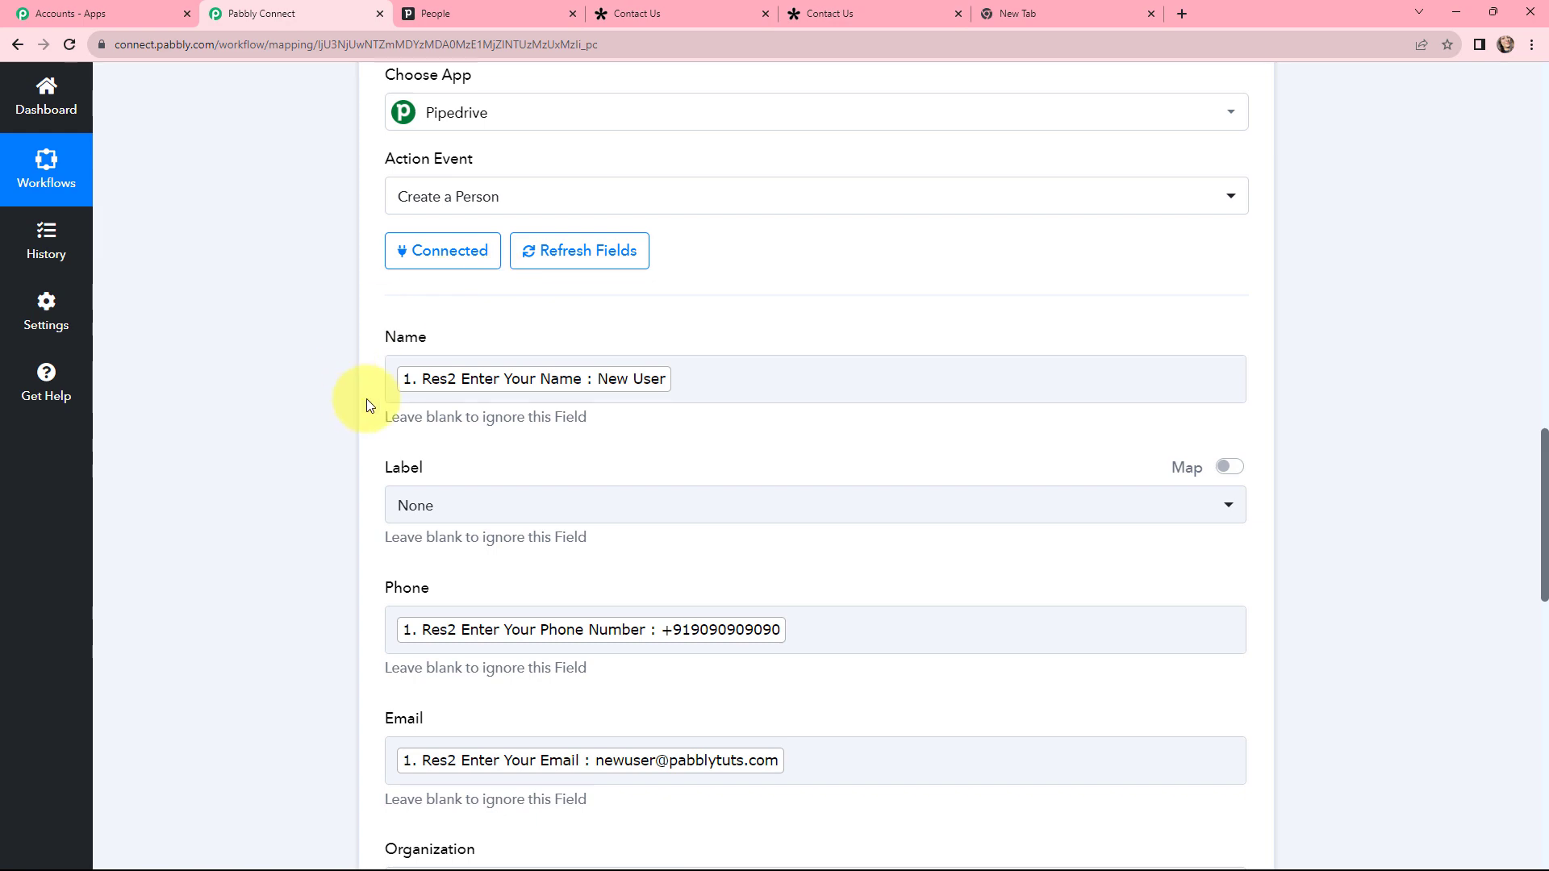
pyautogui.scroll(-3, 313, 355)
# Step: Save the Create a Person action and send a test request to Pipedrive
pyautogui.scroll(-6, 317, 328)
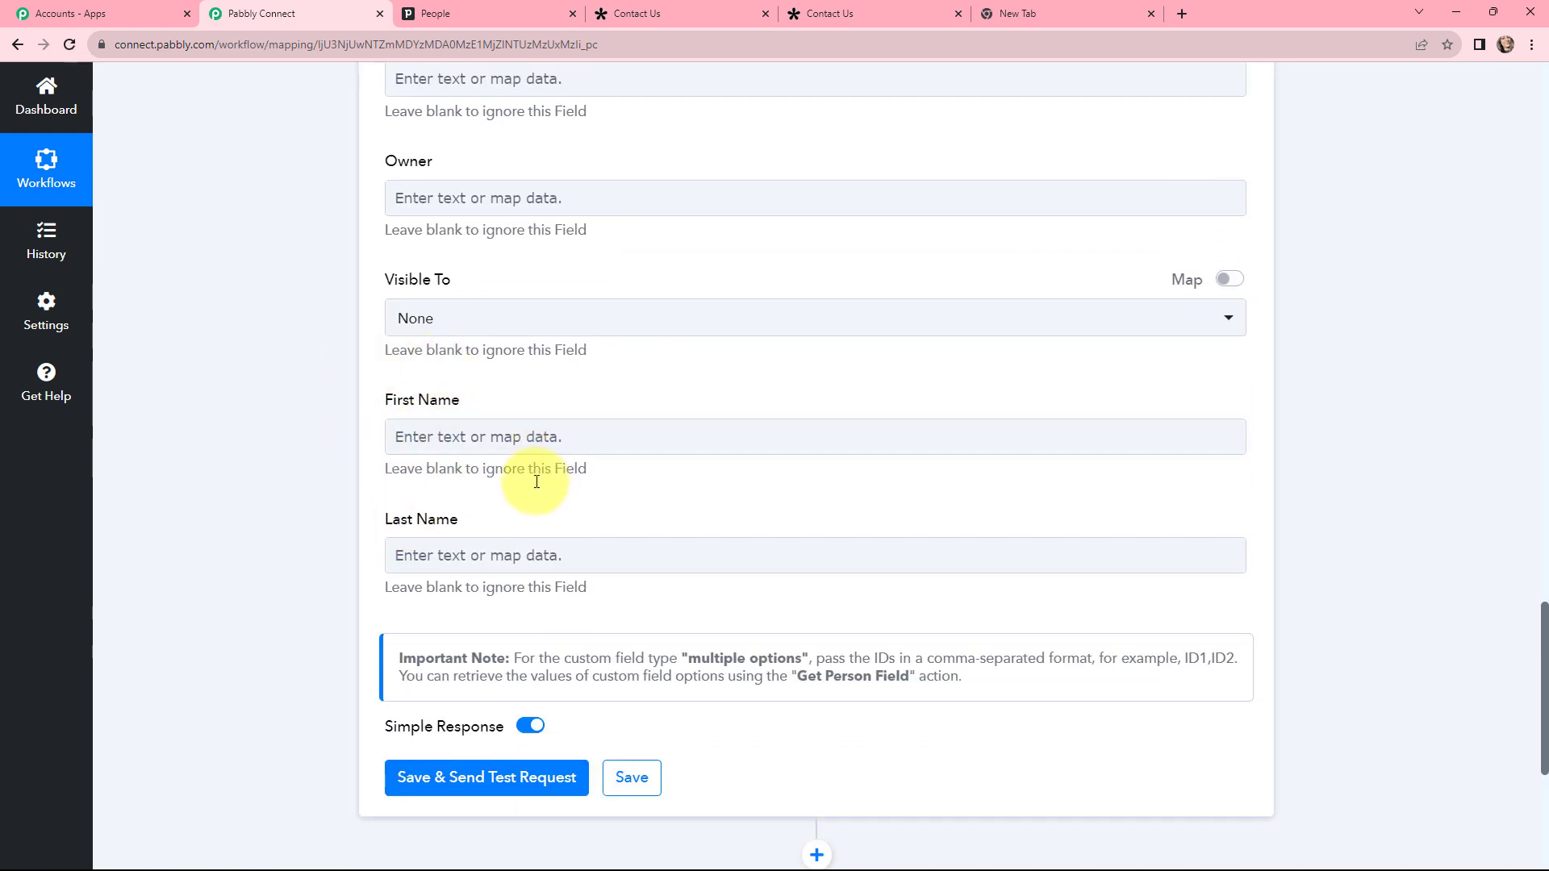
pyautogui.scroll(-2, 516, 525)
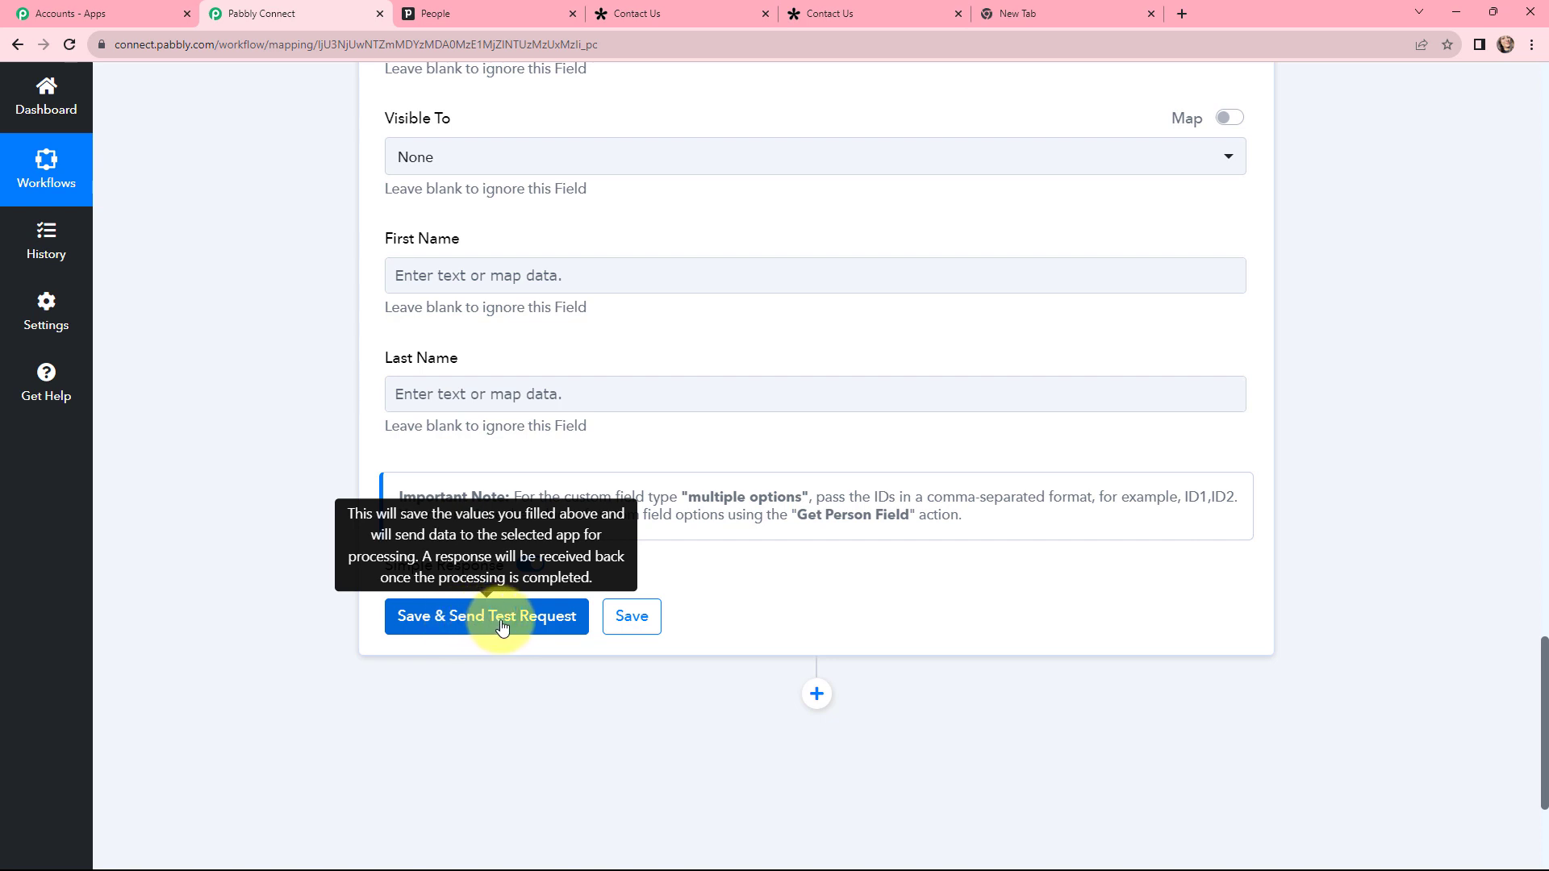
pyautogui.click(477, 619)
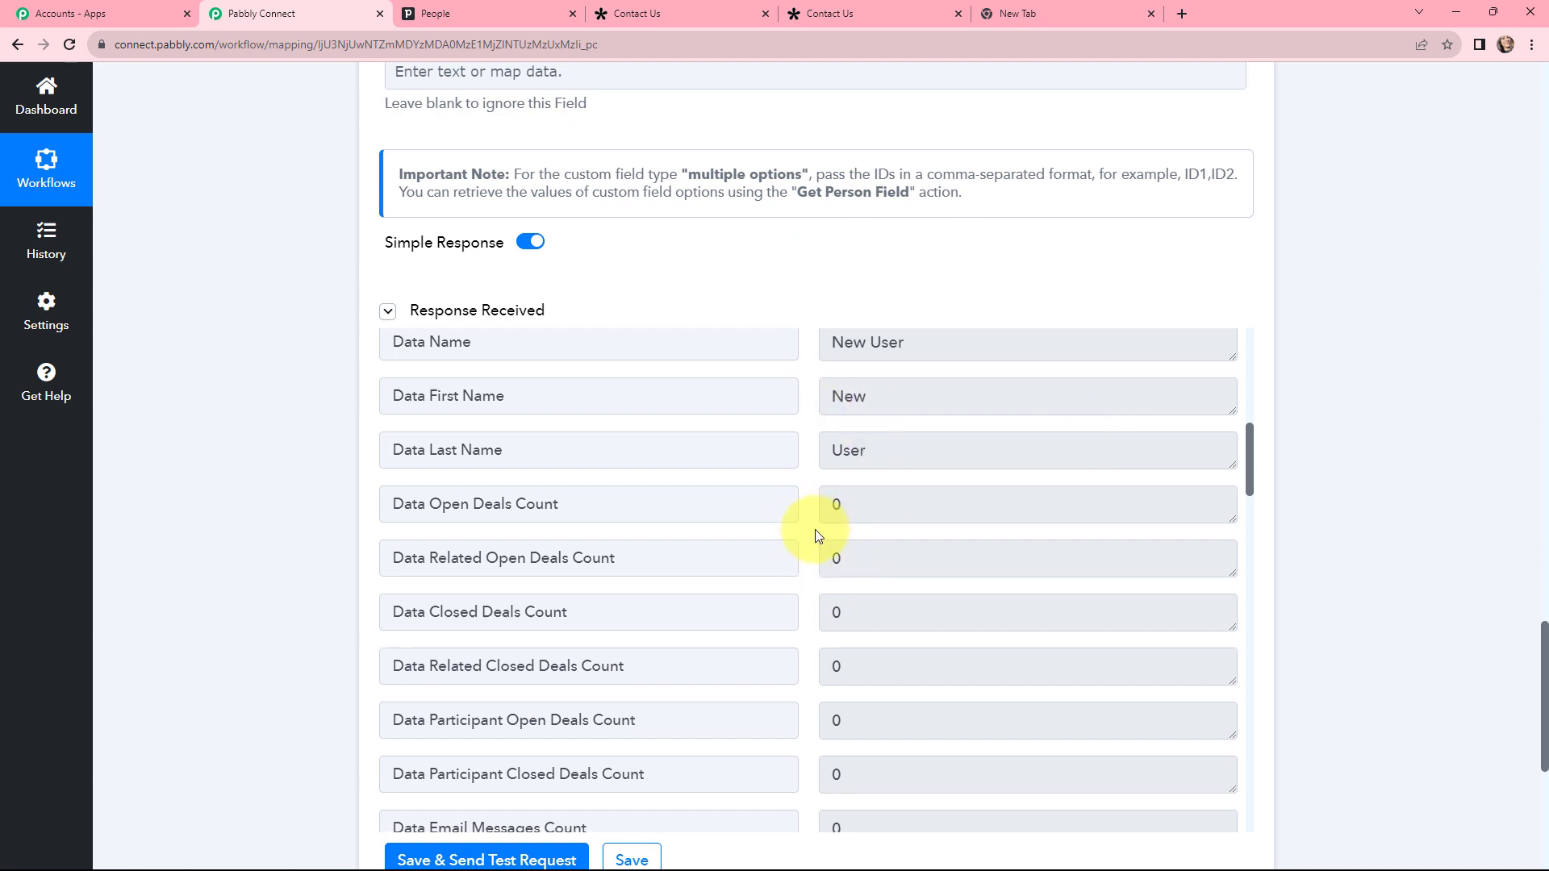
# Step: Examine the name, phone and e-mail data in the received response, and switch to Pipedrive to check the People list
pyautogui.scroll(-10, 820, 529)
pyautogui.scroll(-1, 815, 536)
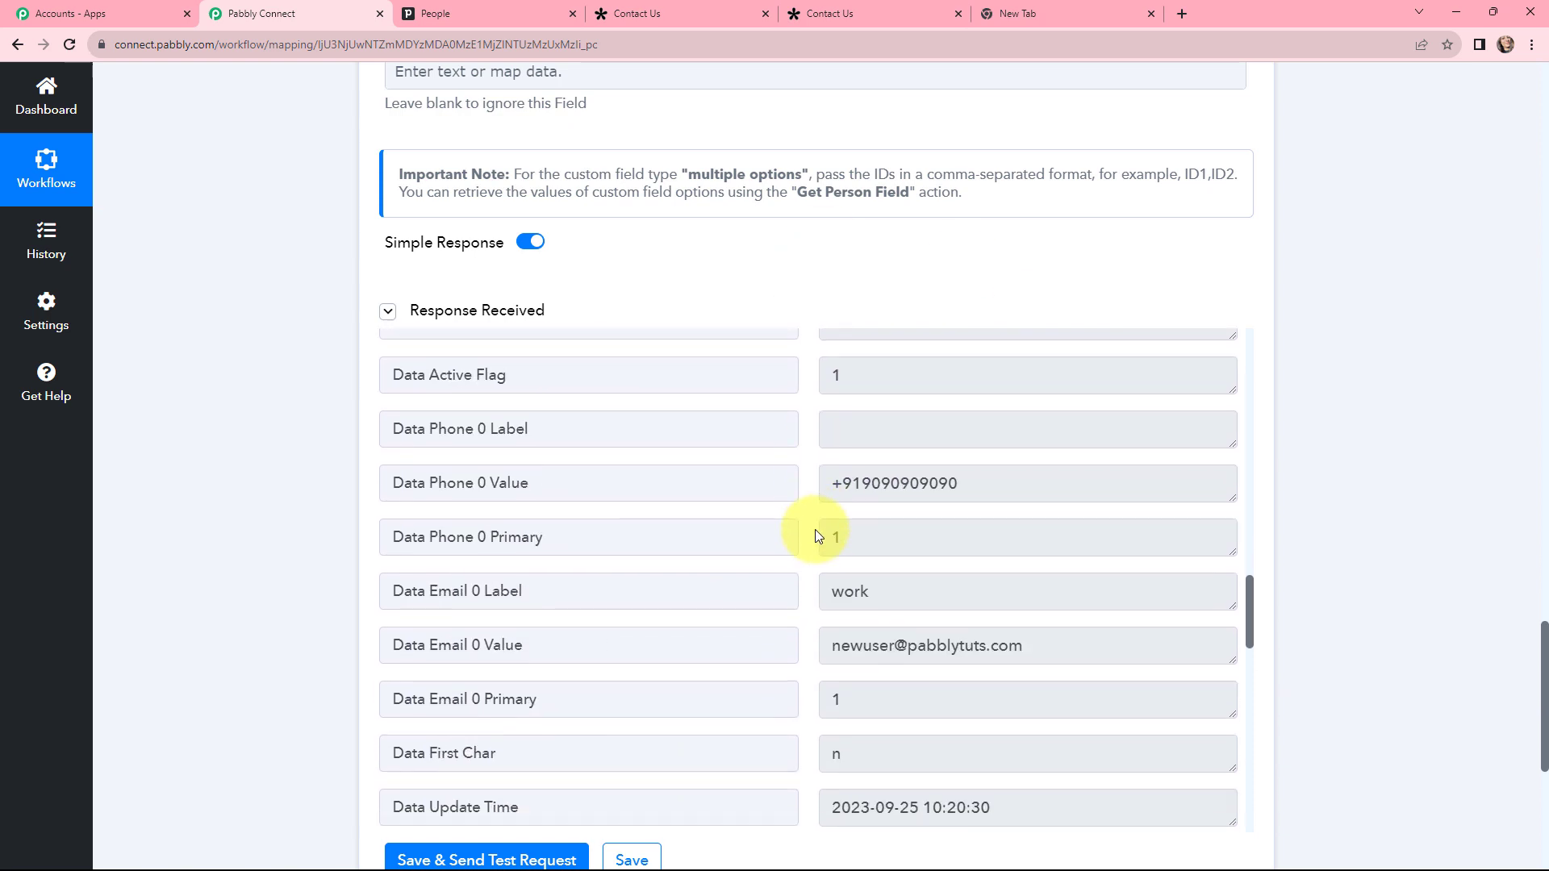
pyautogui.scroll(-4, 815, 574)
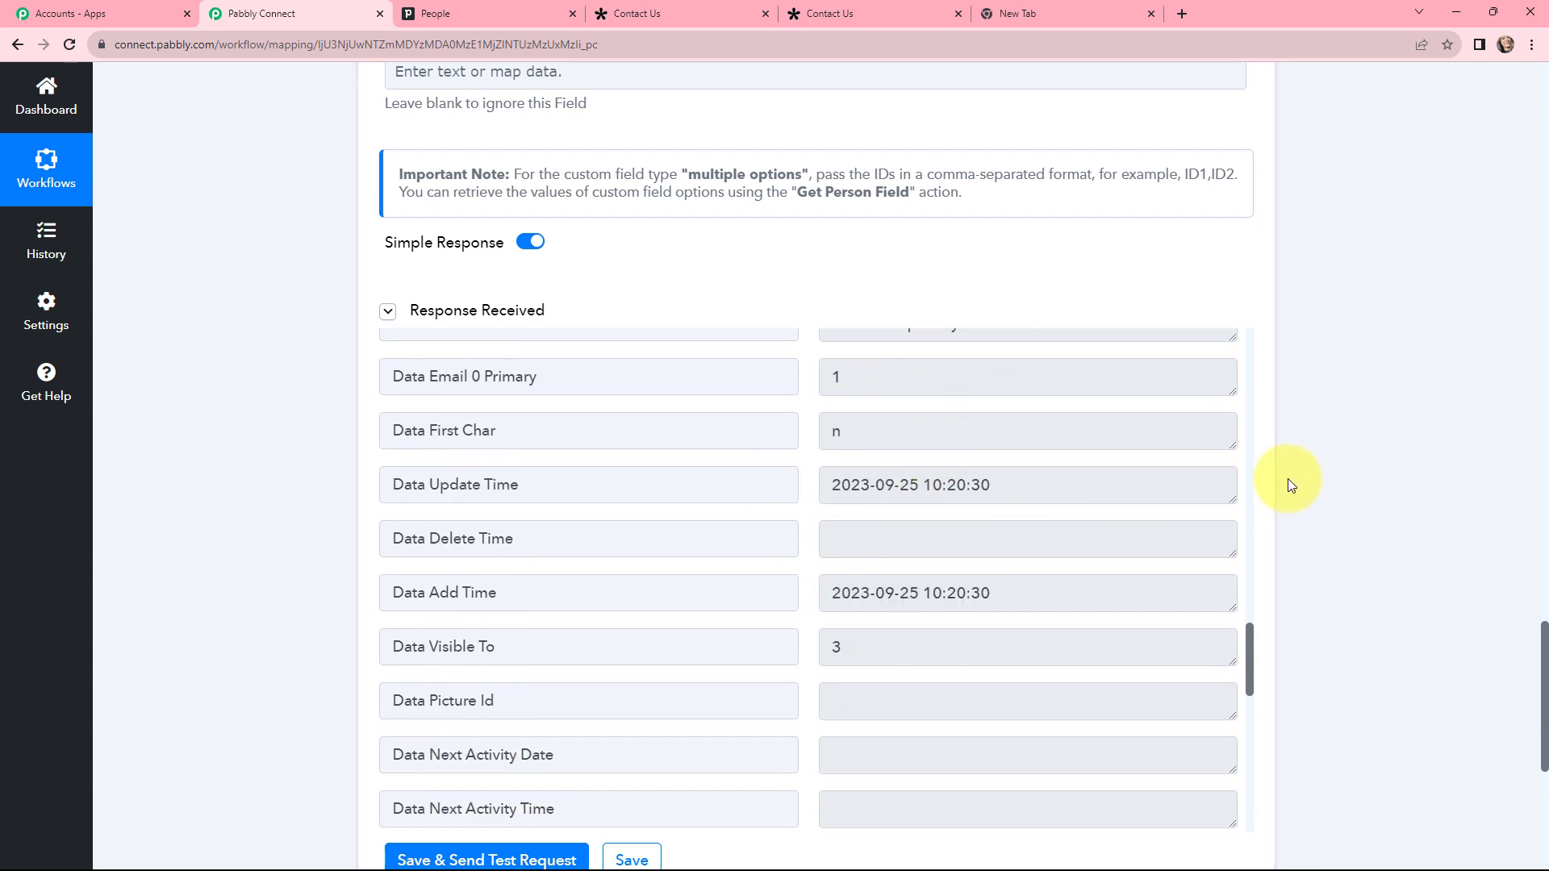
pyautogui.scroll(-1, 1305, 473)
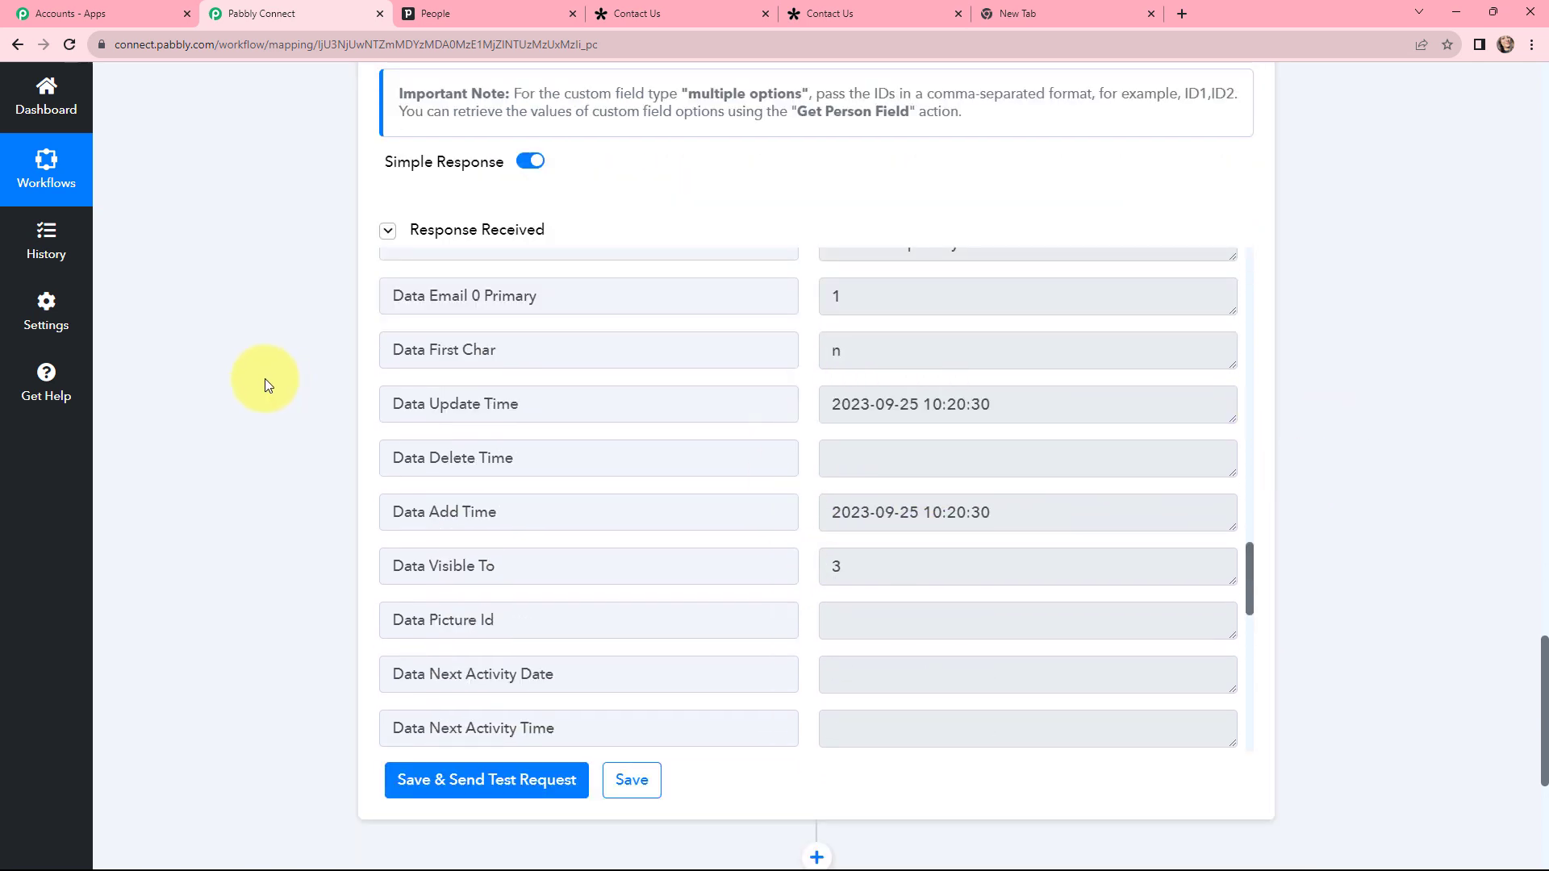
pyautogui.click(501, 12)
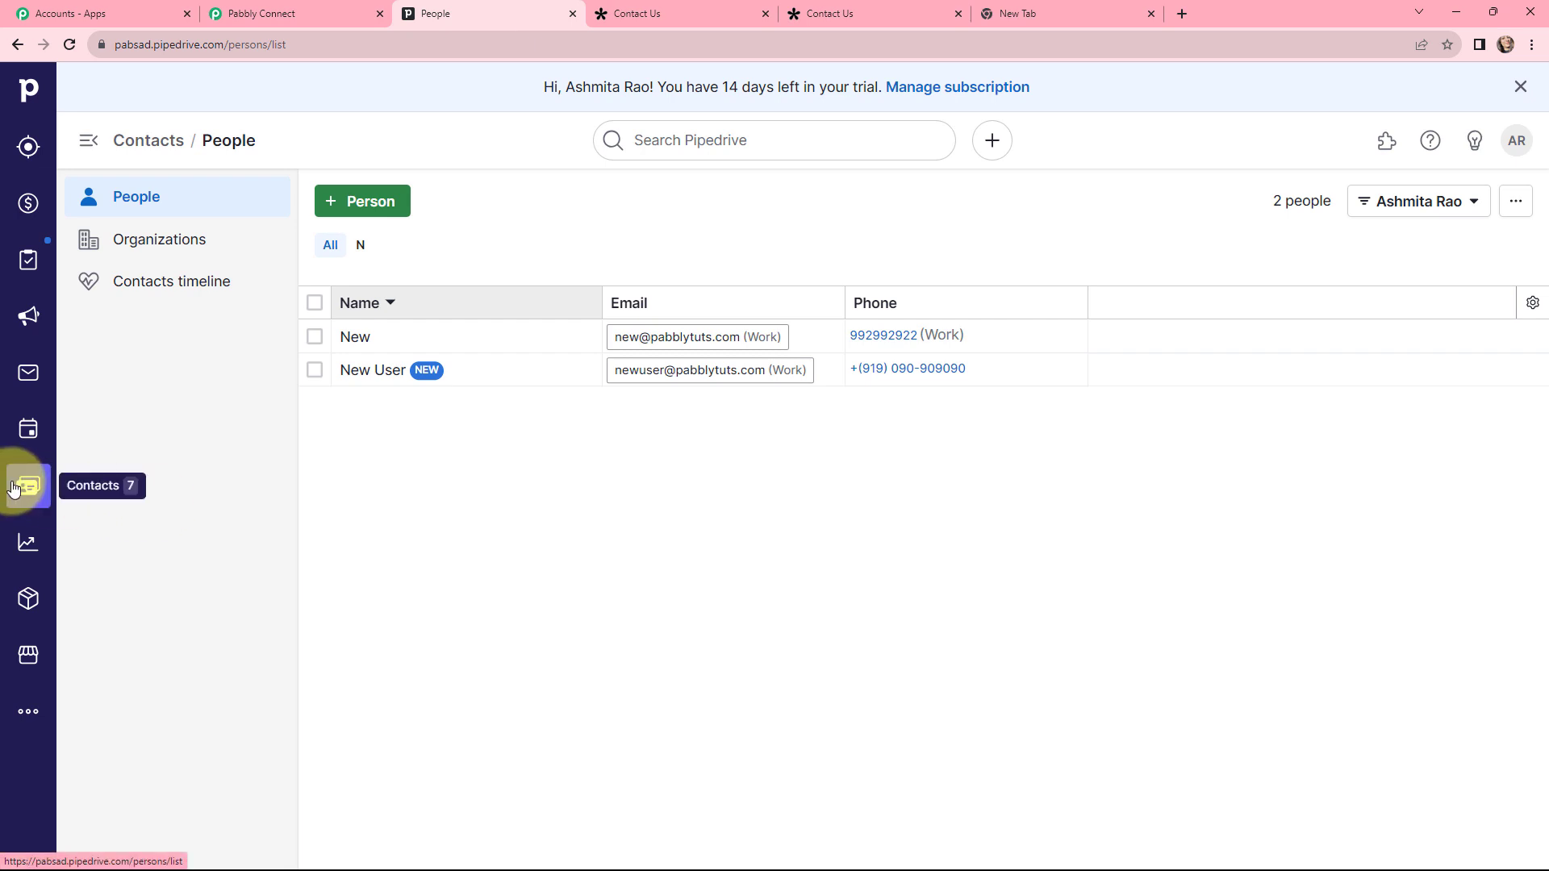